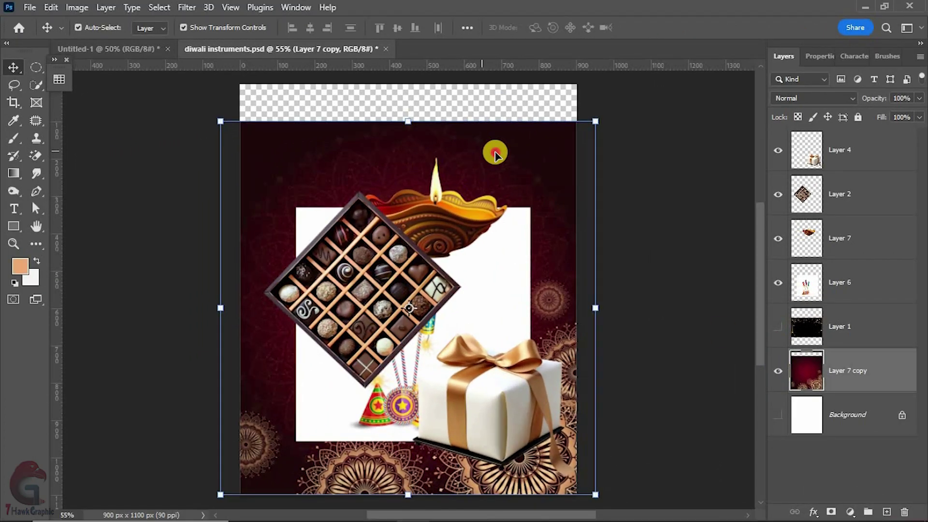
# Copy the maroon mandala layer into Untitled-1 above a dark maroon solid-colour fill, then return to diwali instruments.psd.
pyautogui.moveTo(495, 153); pyautogui.dragTo(480, 409)
pyautogui.click(850, 193)
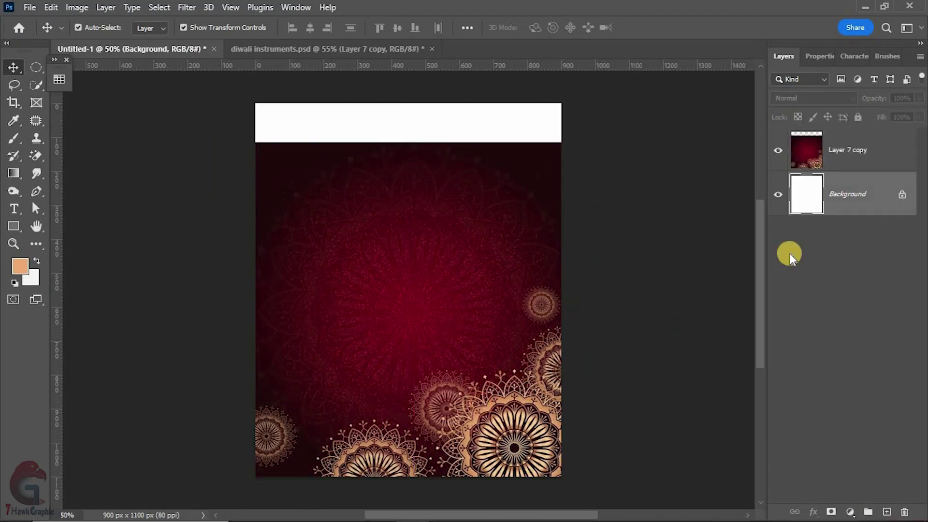
pyautogui.click(849, 511)
pyautogui.click(849, 272)
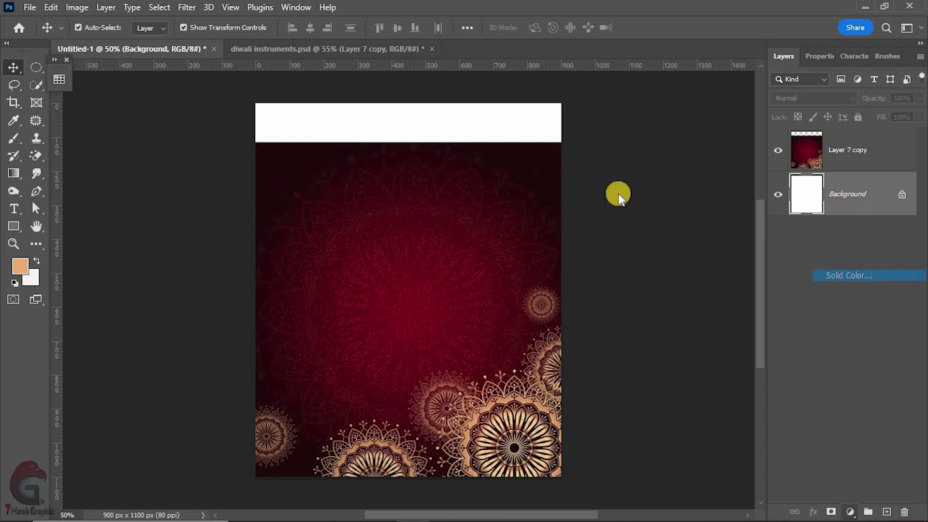
pyautogui.click(345, 153)
pyautogui.press('Return')
pyautogui.click(840, 148)
pyautogui.click(311, 49)
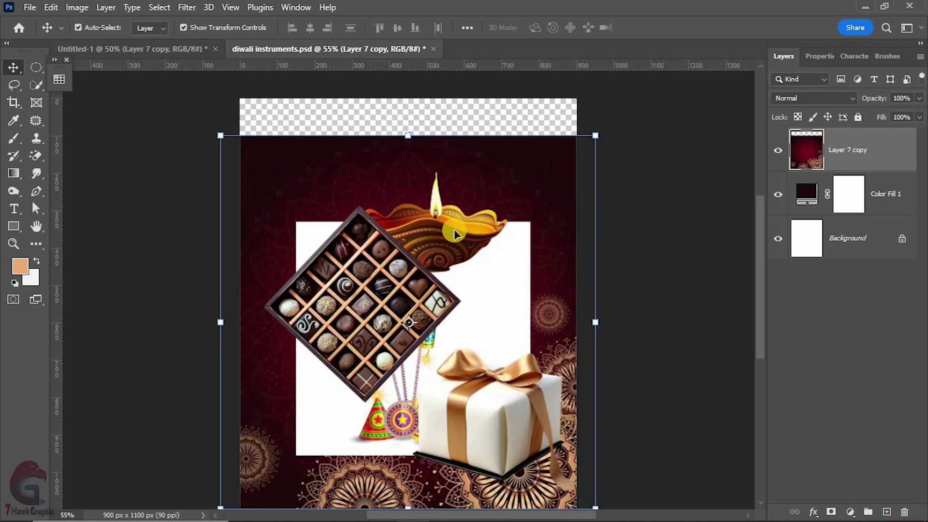
# Bring the golden sparkle layer into the poster, blended in Screen mode.
pyautogui.click(777, 376)
pyautogui.moveTo(775, 283); pyautogui.dragTo(778, 151)
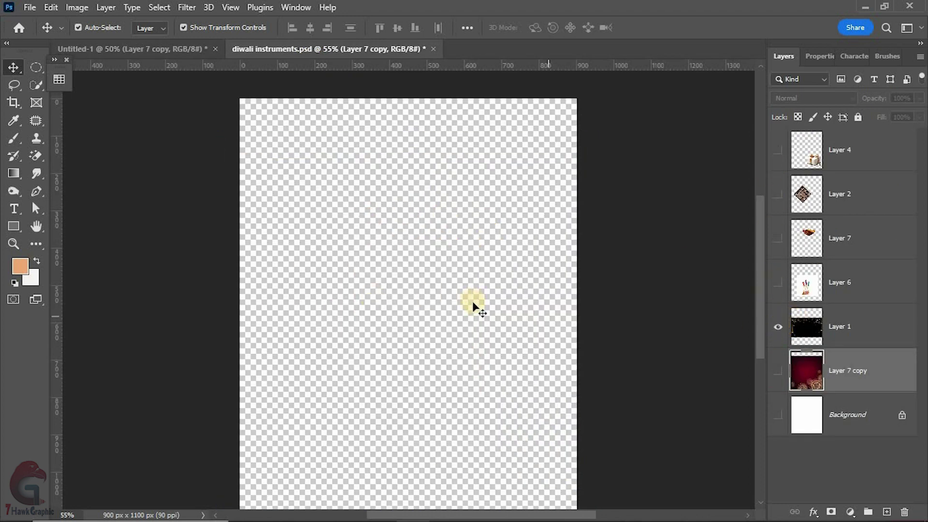
pyautogui.moveTo(474, 307)
pyautogui.mouseDown()
pyautogui.moveTo(164, 48)
pyautogui.moveTo(399, 167)
pyautogui.moveTo(535, 162)
pyautogui.moveTo(521, 168)
pyautogui.mouseUp()
pyautogui.click(812, 99)
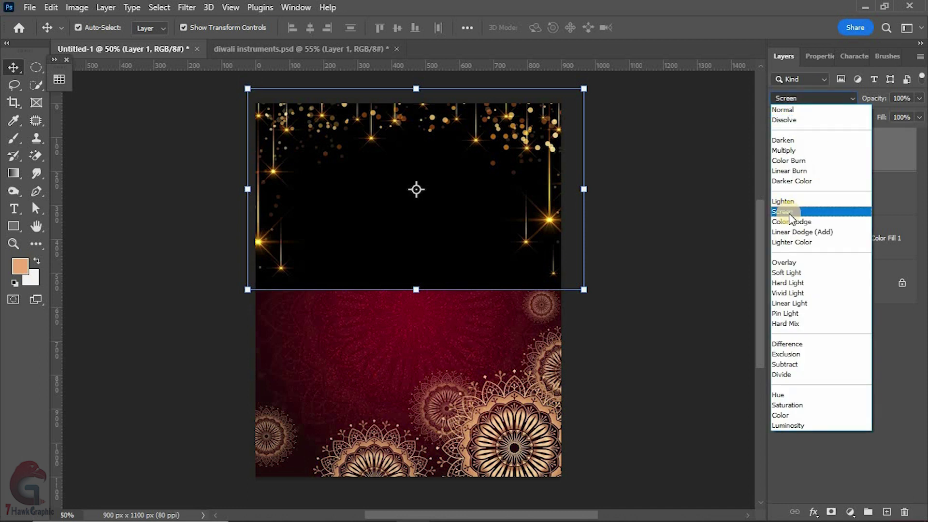
pyautogui.click(786, 210)
pyautogui.click(668, 195)
pyautogui.scroll(1, 517, 337)
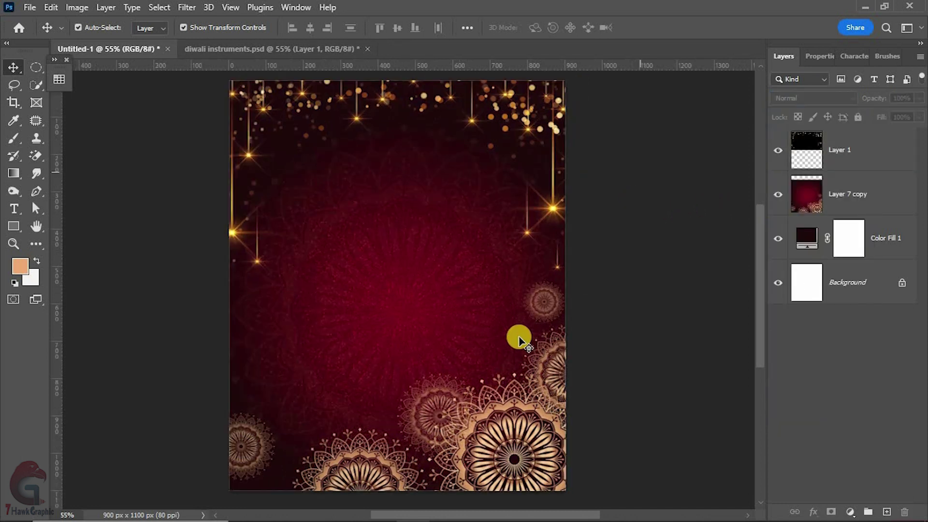
# Group the three background layers as 'background' and add an empty layer above.
pyautogui.click(854, 149)
pyautogui.keyDown('shift'); pyautogui.click(870, 248); pyautogui.keyUp('shift')
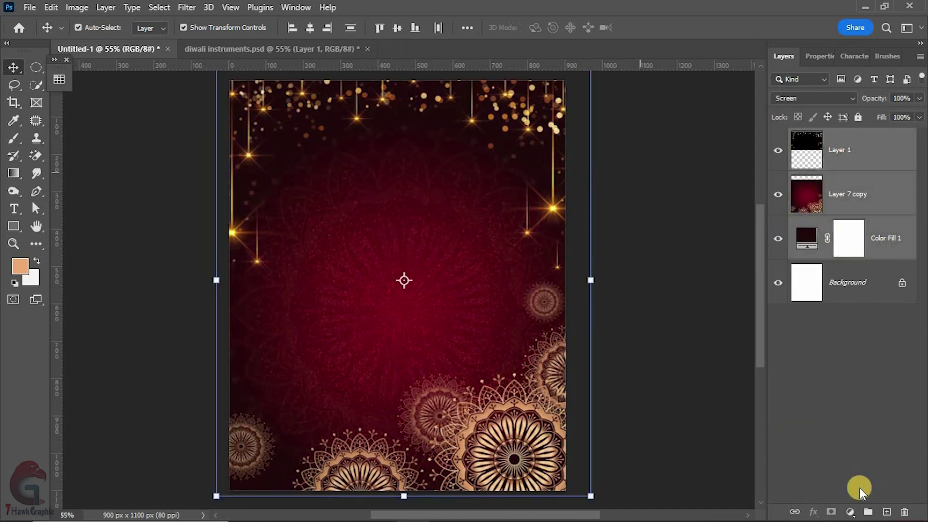
pyautogui.click(867, 511)
pyautogui.write('backgrou')
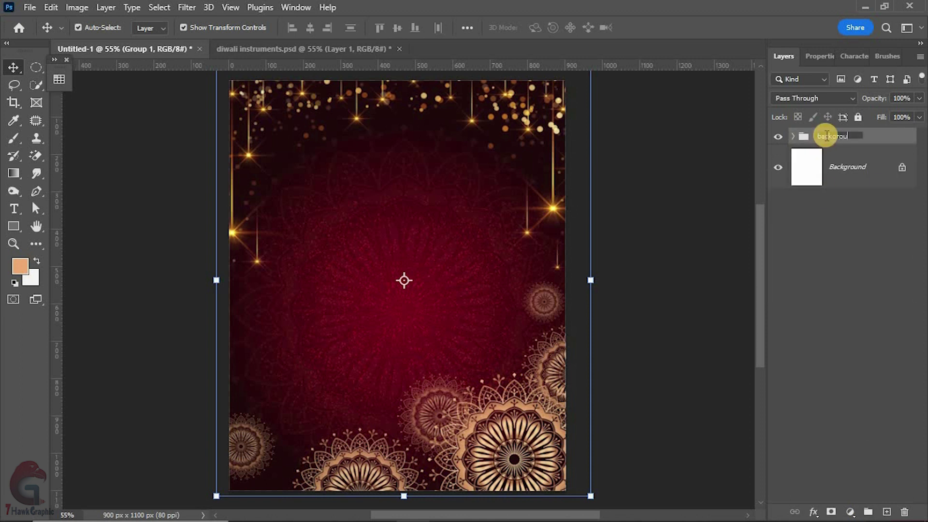
pyautogui.write('nd')
pyautogui.press('Return')
pyautogui.click(886, 511)
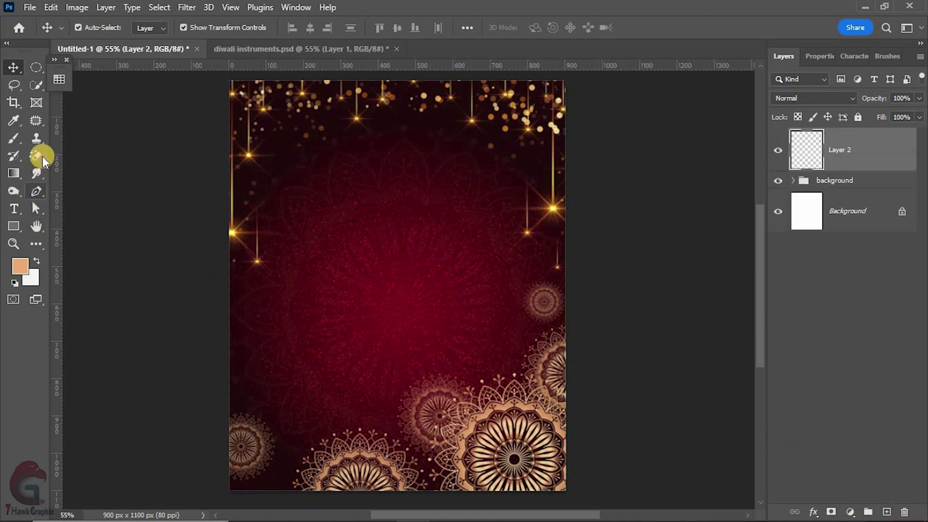
# Draw a white S-curve shape with the Pen in Shape mode, stroke width 6 px.
pyautogui.press('p')
pyautogui.click(96, 27)
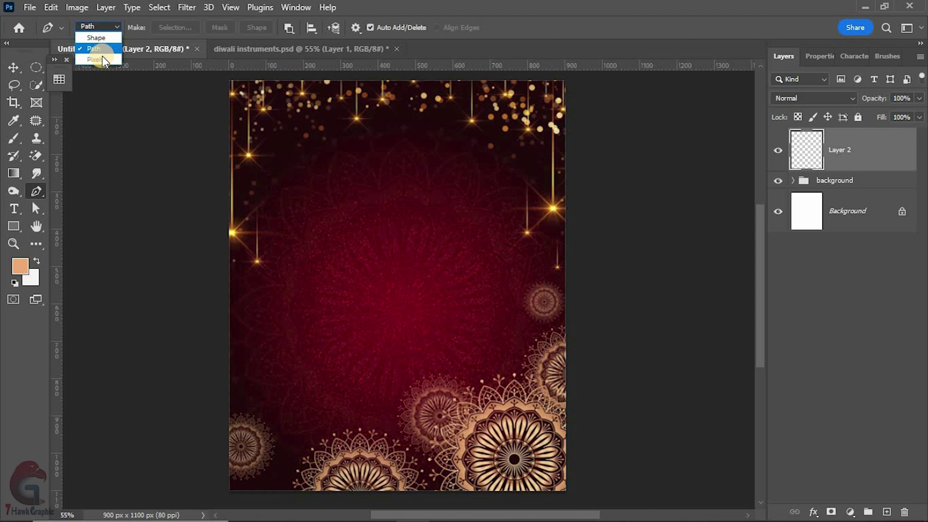
pyautogui.click(99, 39)
pyautogui.scroll(1, 411, 246)
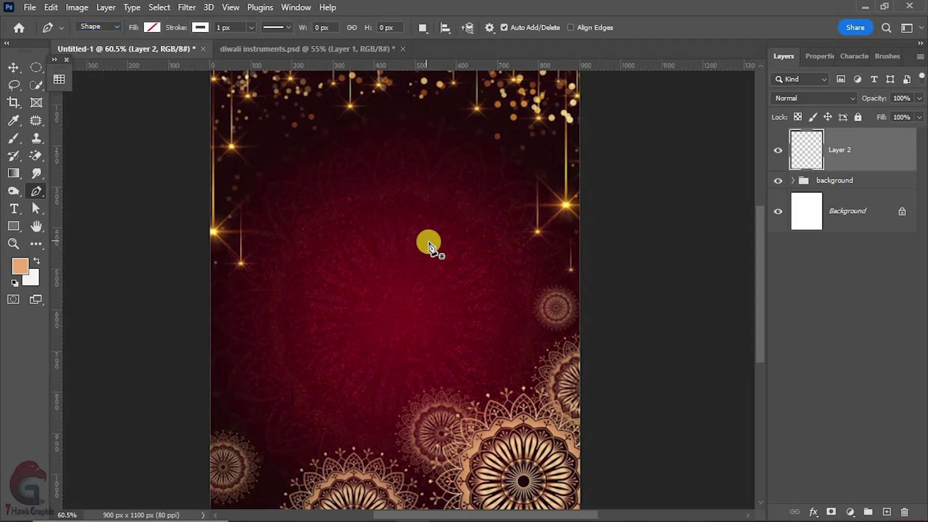
pyautogui.click(183, 194)
pyautogui.scroll(2, 355, 248)
pyautogui.moveTo(344, 262); pyautogui.dragTo(392, 345)
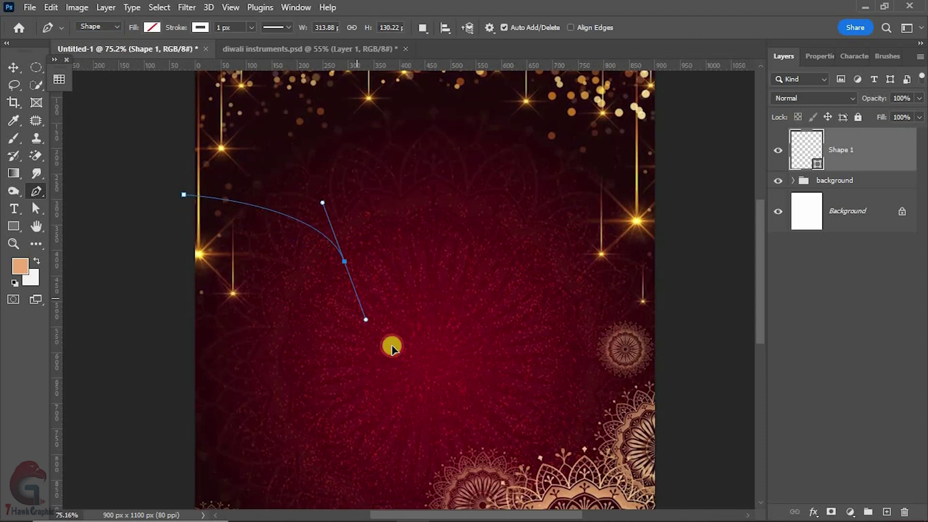
pyautogui.click(429, 317)
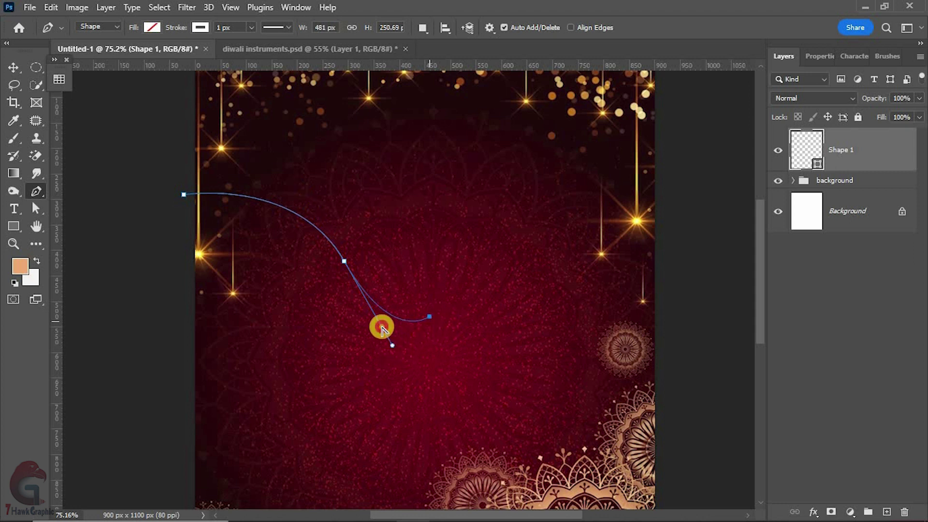
pyautogui.moveTo(378, 326); pyautogui.dragTo(376, 324)
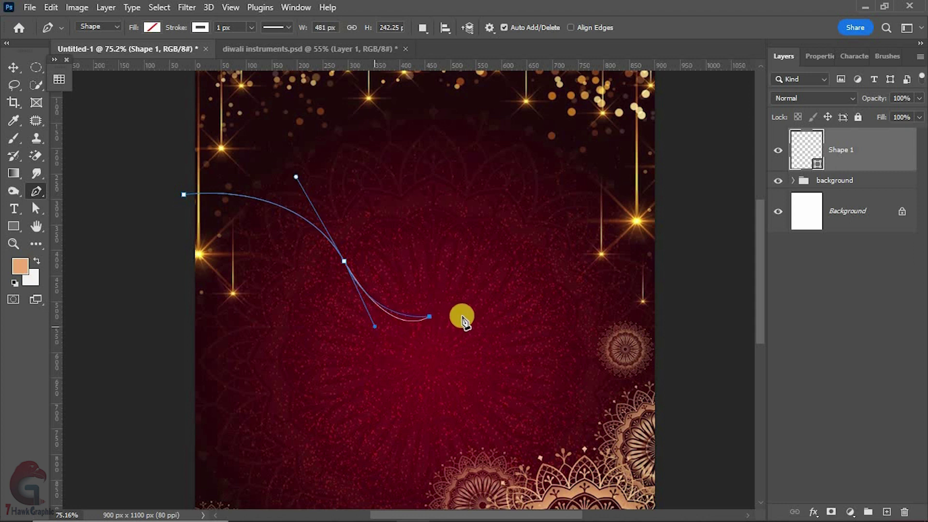
pyautogui.doubleClick(238, 28)
pyautogui.write('6')
pyautogui.press('Return')
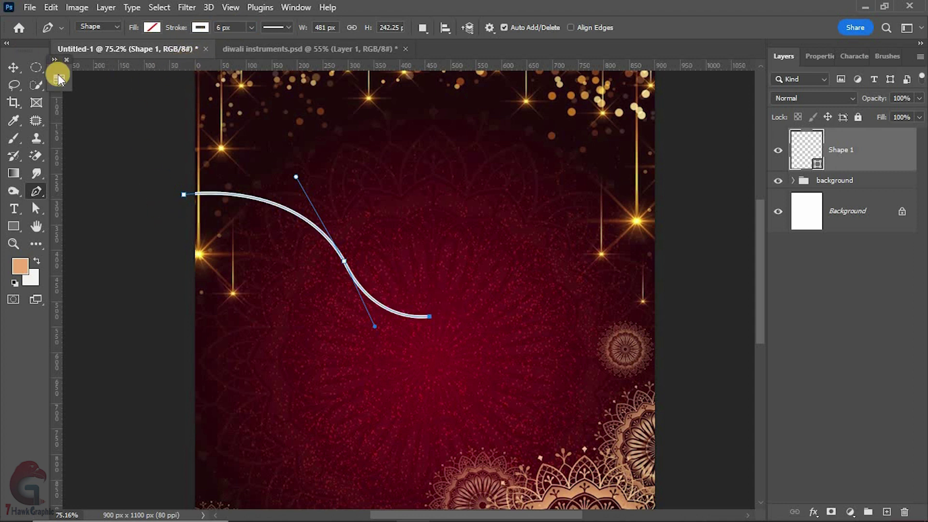
# Add a second curve, duplicate both curves for the mirrored side, and group all four.
pyautogui.press('v')
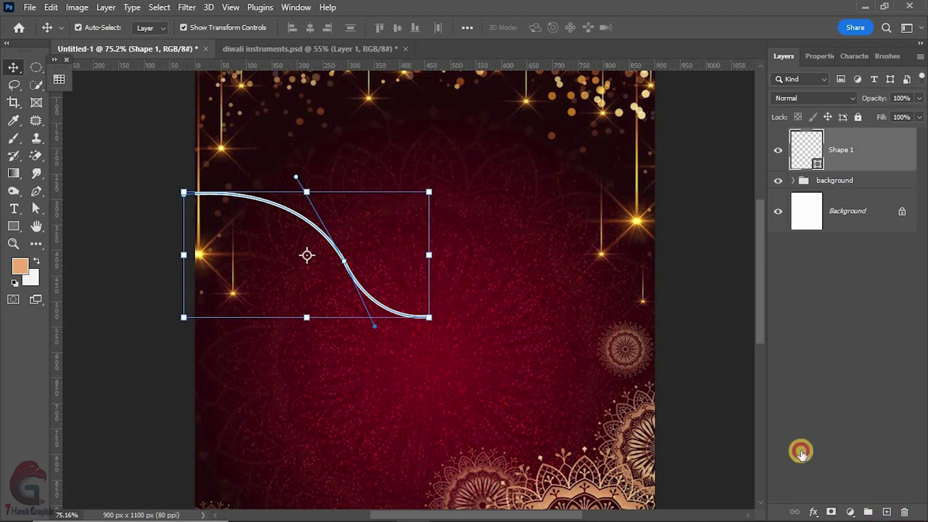
pyautogui.hotkey('ctrl', 'shift', 'alt', 'n')
pyautogui.click(38, 192)
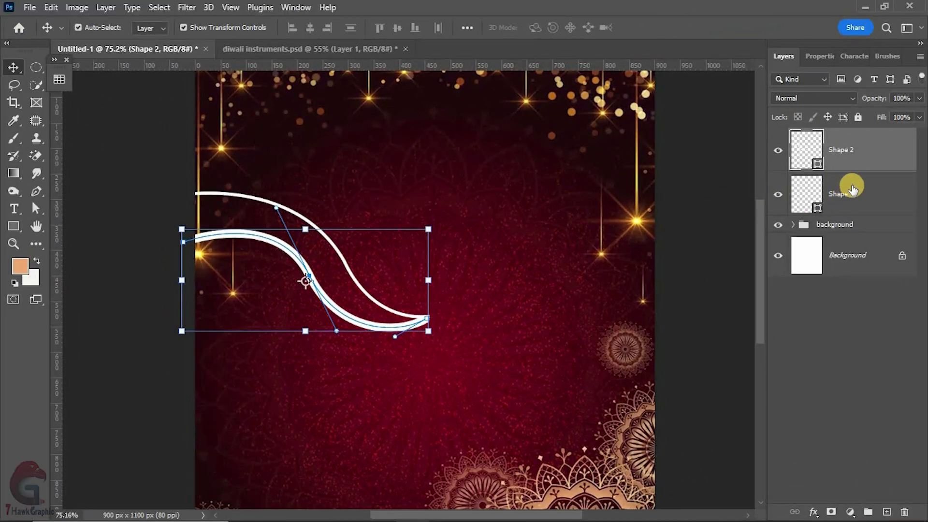
pyautogui.keyDown('shift'); pyautogui.click(853, 193); pyautogui.keyUp('shift')
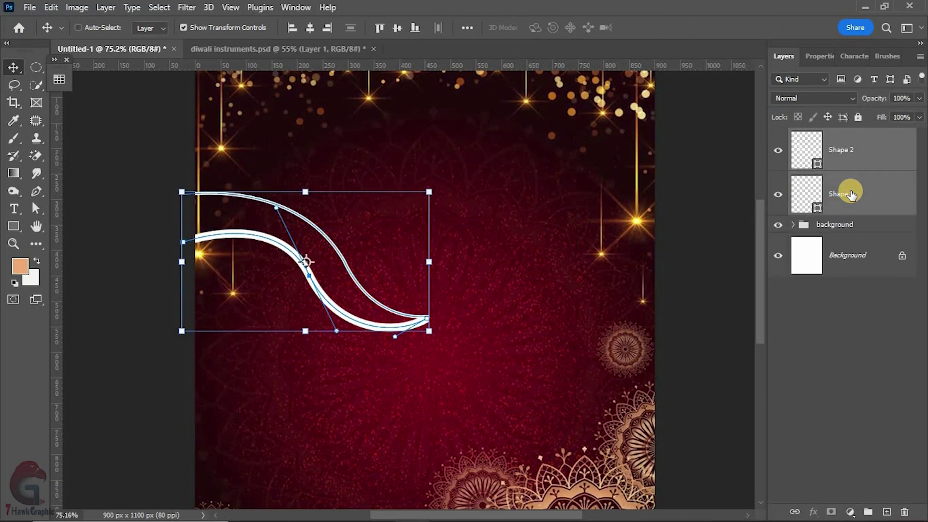
pyautogui.hotkey('ctrl', 'j')
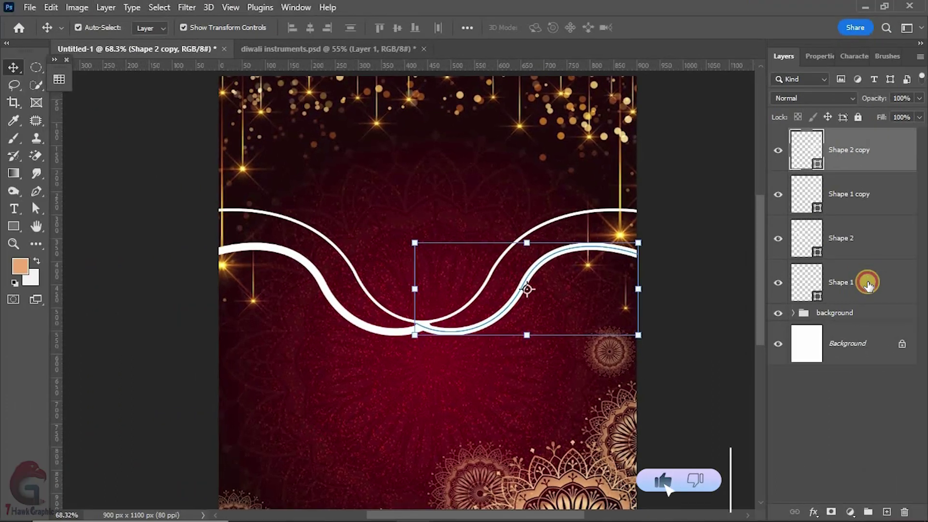
pyautogui.keyDown('shift'); pyautogui.click(867, 285); pyautogui.keyUp('shift')
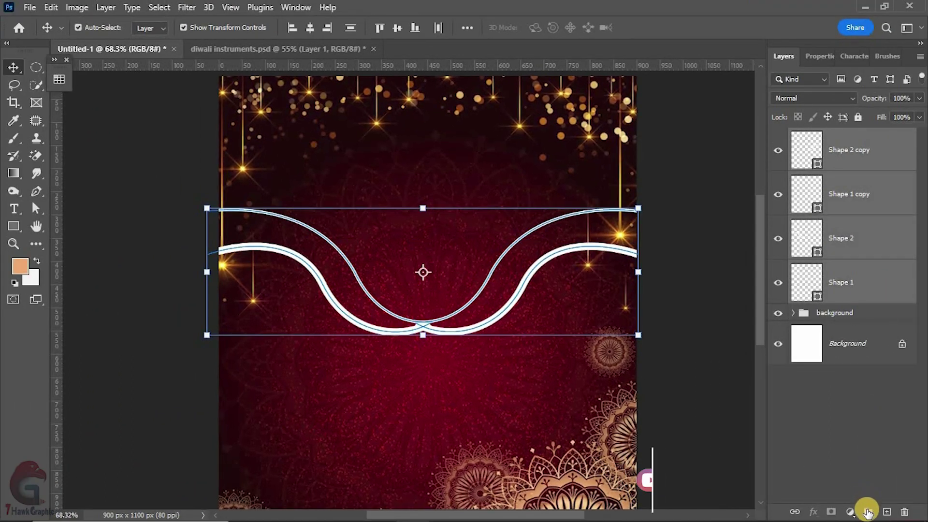
pyautogui.hotkey('ctrl', 'g')
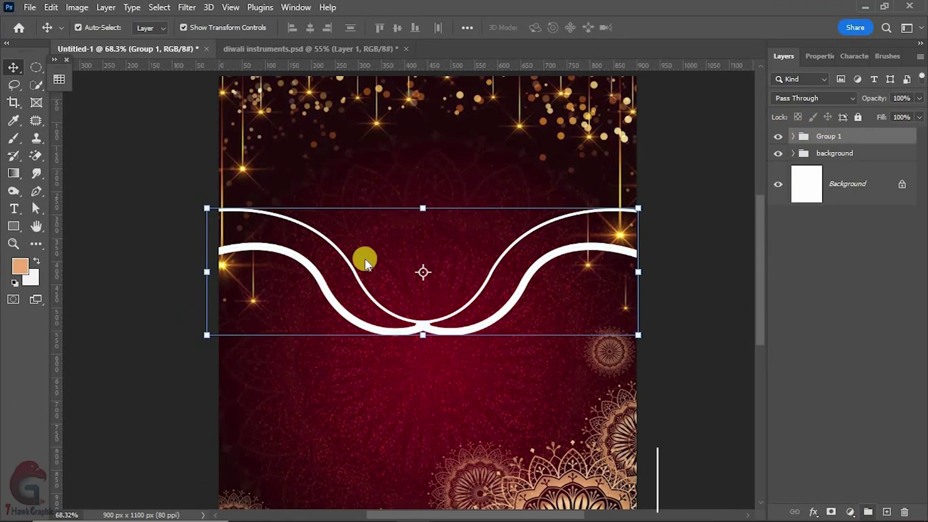
# Give the curves group a Gradient Overlay using the maroon-to-peach rose-gold preset.
pyautogui.scroll(-1, 674, 206)
pyautogui.rightClick(845, 137)
pyautogui.click(778, 42)
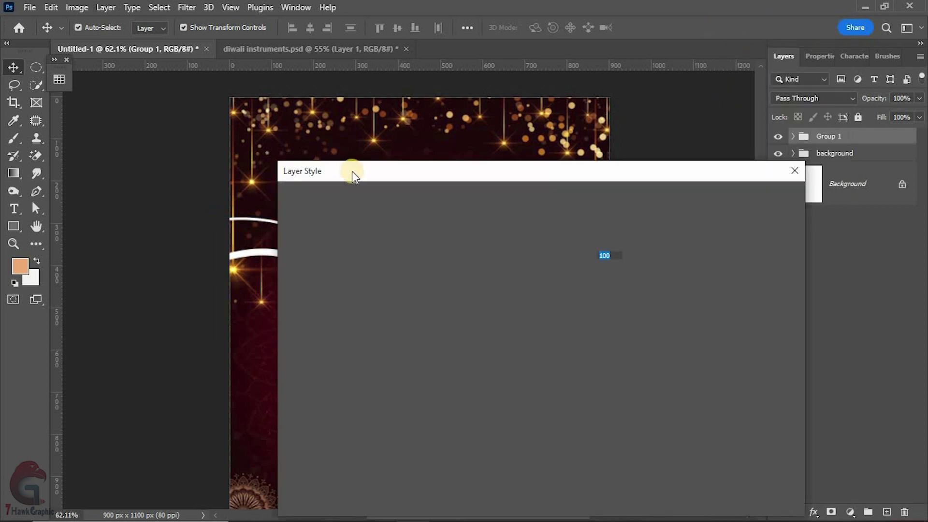
pyautogui.moveTo(295, 167); pyautogui.dragTo(415, 110)
pyautogui.moveTo(452, 66); pyautogui.dragTo(560, 96)
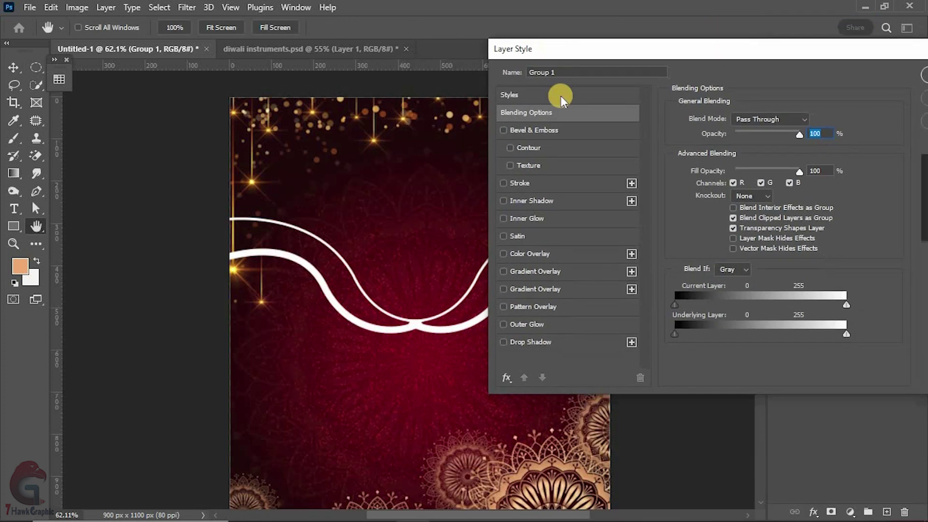
pyautogui.click(531, 270)
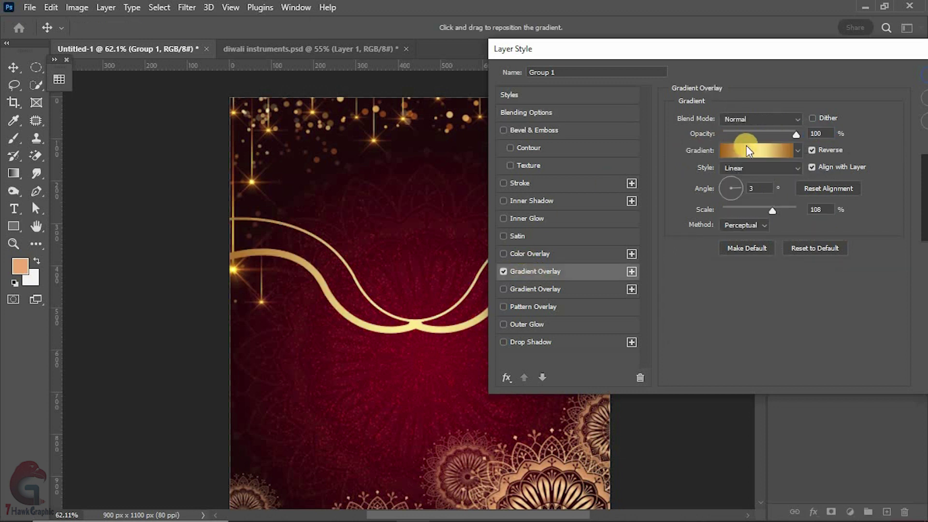
pyautogui.click(746, 150)
pyautogui.scroll(-5, 792, 107)
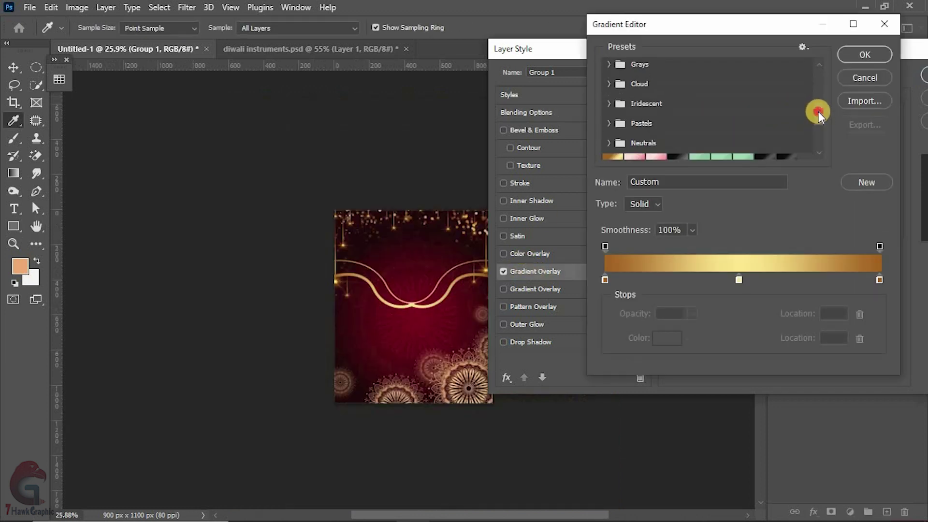
pyautogui.moveTo(819, 112); pyautogui.dragTo(818, 141)
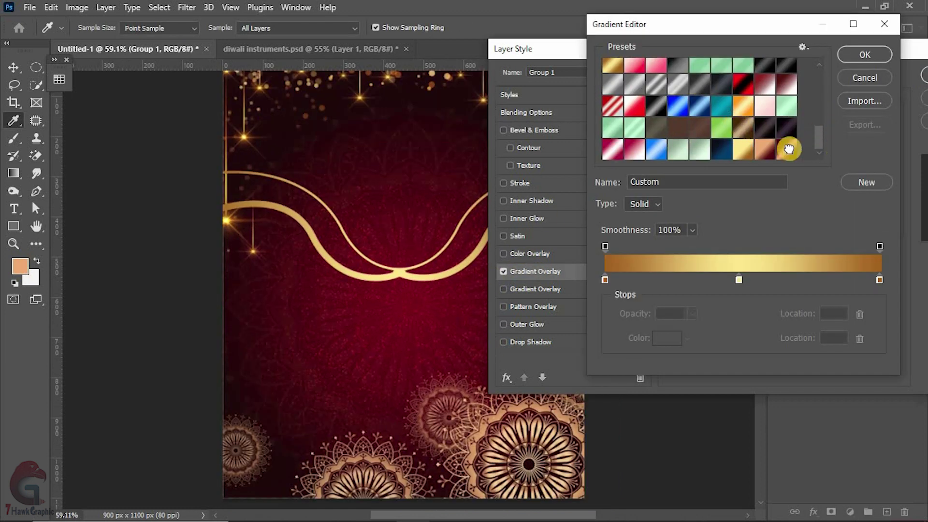
pyautogui.click(788, 149)
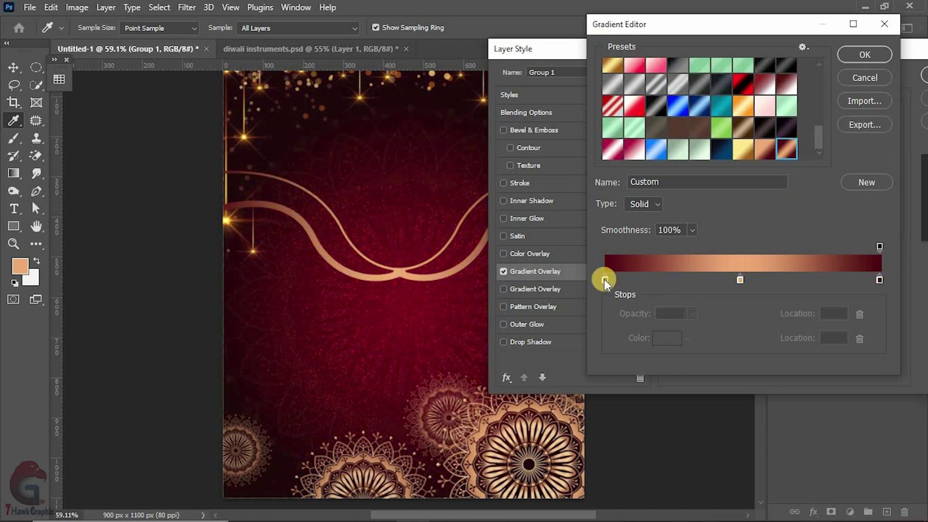
# Confirm the maroon and peach gradient stop colours and accept the gradient.
pyautogui.click(666, 338)
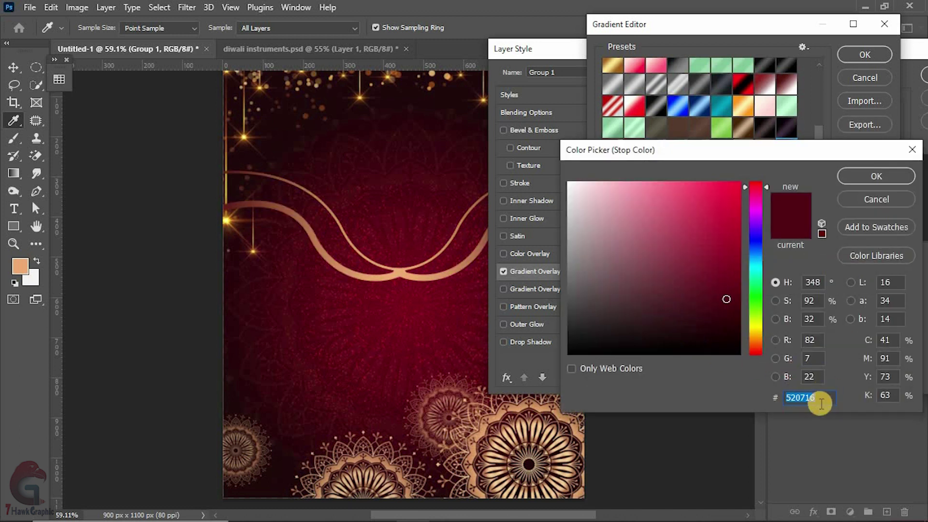
pyautogui.click(851, 182)
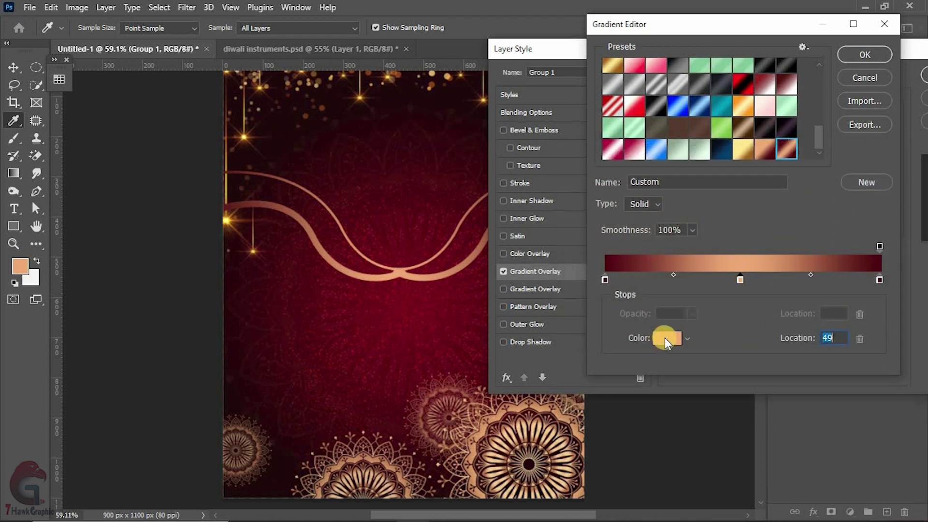
pyautogui.click(665, 337)
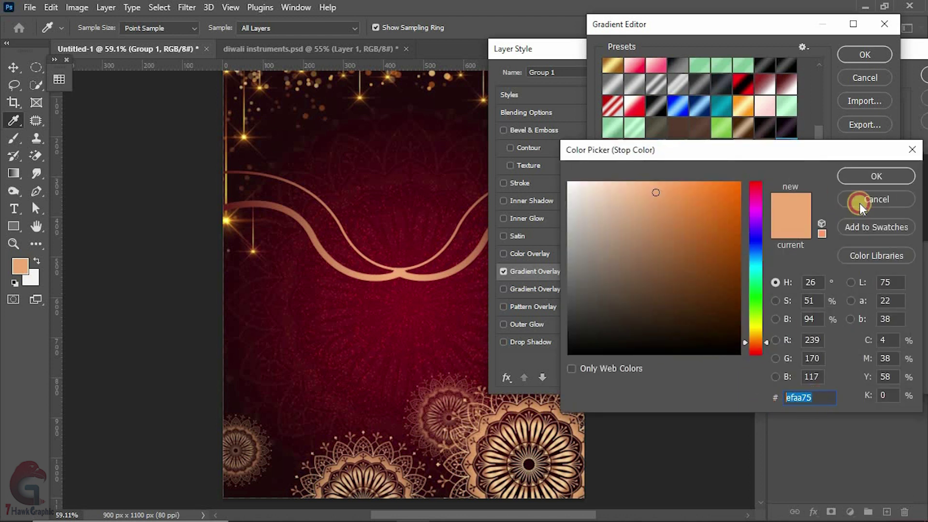
pyautogui.click(873, 177)
pyautogui.click(865, 55)
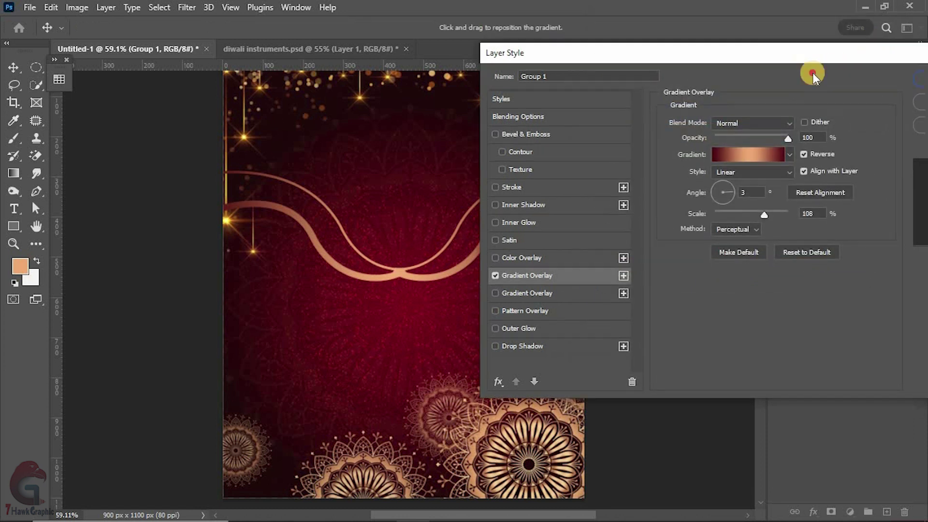
# Set the gradient overlay scale to 125% and apply the layer style.
pyautogui.moveTo(813, 72); pyautogui.dragTo(899, 127)
pyautogui.moveTo(794, 204); pyautogui.dragTo(798, 201)
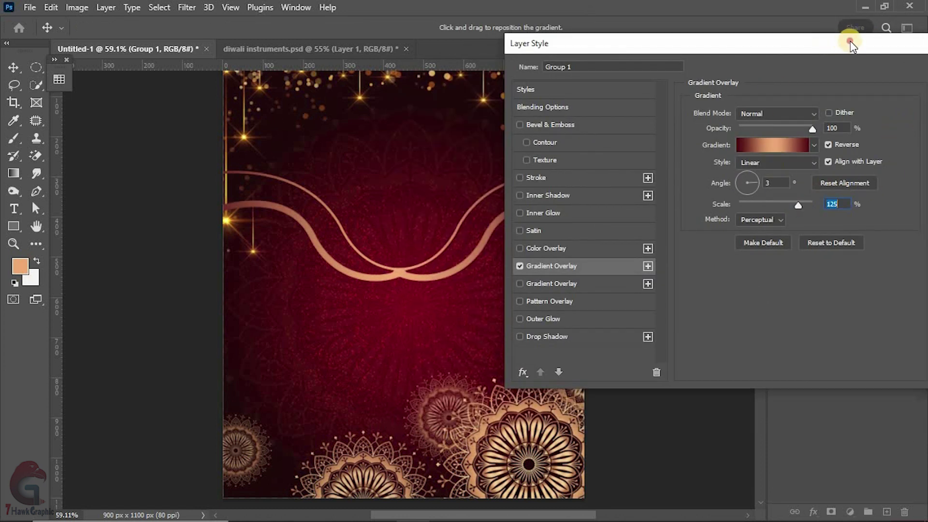
pyautogui.moveTo(851, 40); pyautogui.dragTo(545, 148)
pyautogui.click(684, 133)
pyautogui.hotkey('ctrl', '0')
pyautogui.click(615, 233)
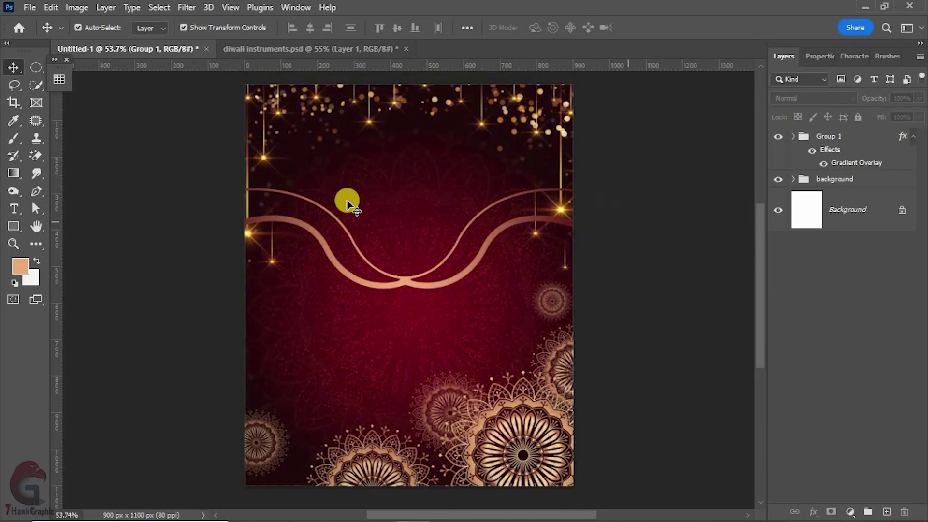
# Bring the diya into the poster, scaled to about 72%, and place it on the curves.
pyautogui.click(277, 51)
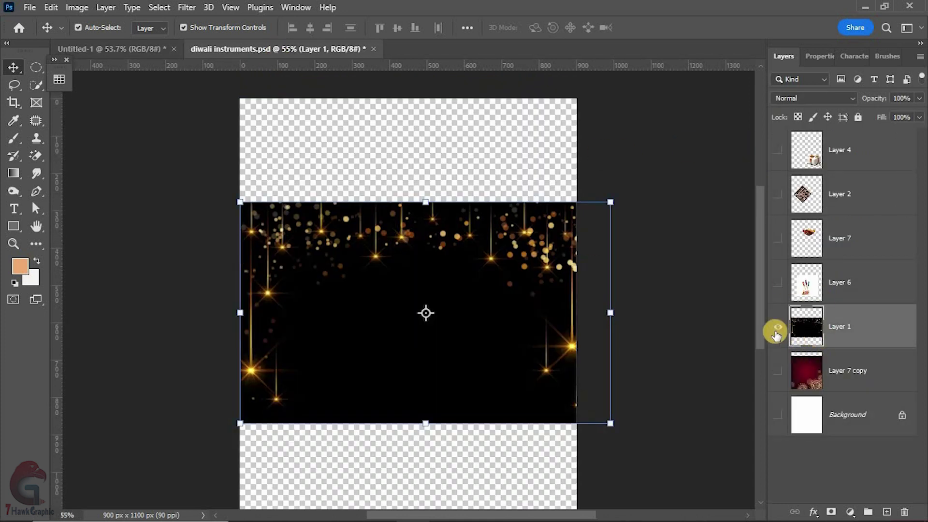
pyautogui.keyDown('alt'); pyautogui.click(777, 239); pyautogui.keyUp('alt')
pyautogui.moveTo(430, 222)
pyautogui.mouseDown()
pyautogui.moveTo(302, 145)
pyautogui.moveTo(400, 269)
pyautogui.mouseUp()
pyautogui.scroll(2, 407, 217)
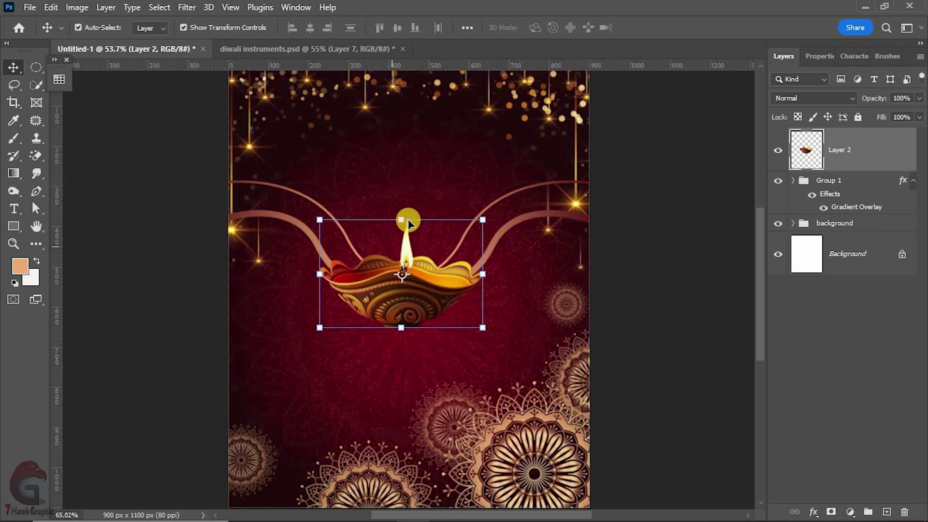
pyautogui.scroll(3, 403, 221)
pyautogui.moveTo(398, 209); pyautogui.dragTo(394, 252)
pyautogui.moveTo(420, 350)
pyautogui.mouseDown()
pyautogui.moveTo(422, 300)
pyautogui.moveTo(429, 314)
pyautogui.mouseUp()
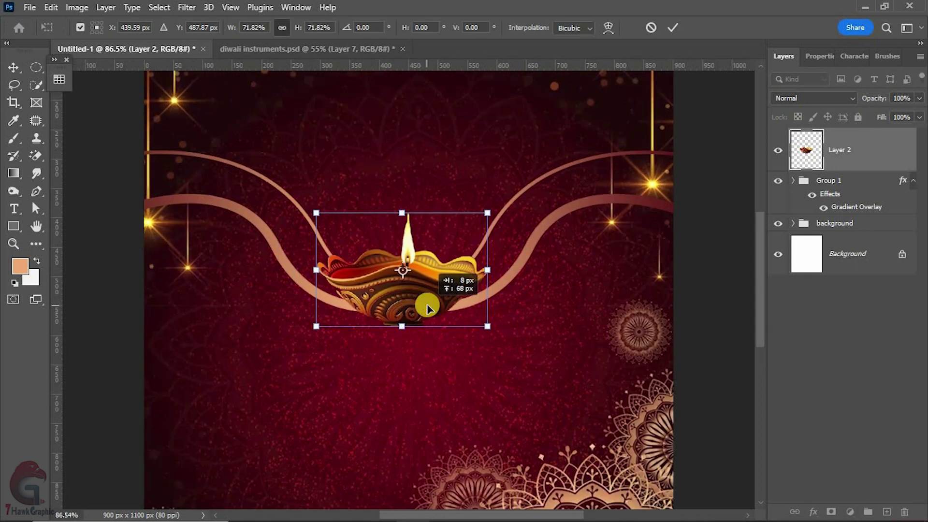
pyautogui.click(673, 27)
# Enlarge the diya and curves together slightly, reposition them, and add a new layer.
pyautogui.scroll(-2, 461, 353)
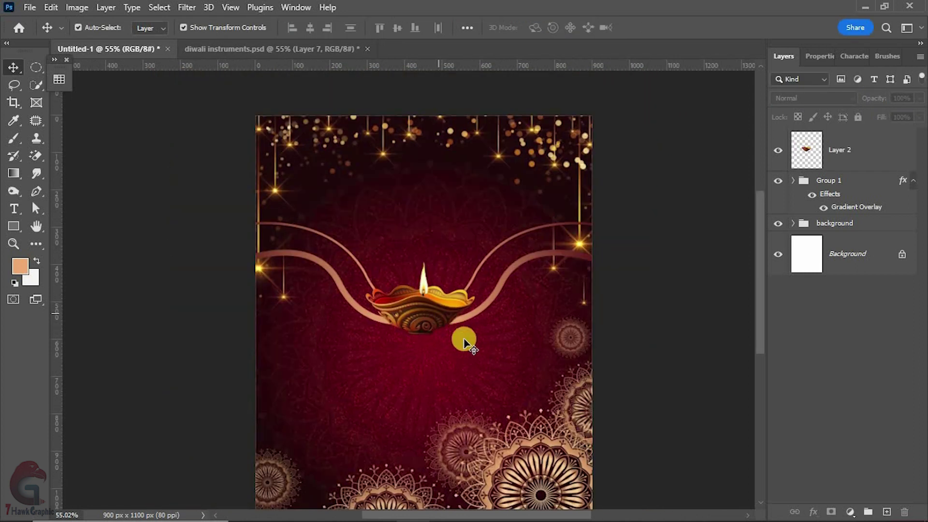
pyautogui.scroll(-1, 462, 353)
pyautogui.click(829, 181)
pyautogui.keyDown('shift'); pyautogui.click(839, 150); pyautogui.keyUp('shift')
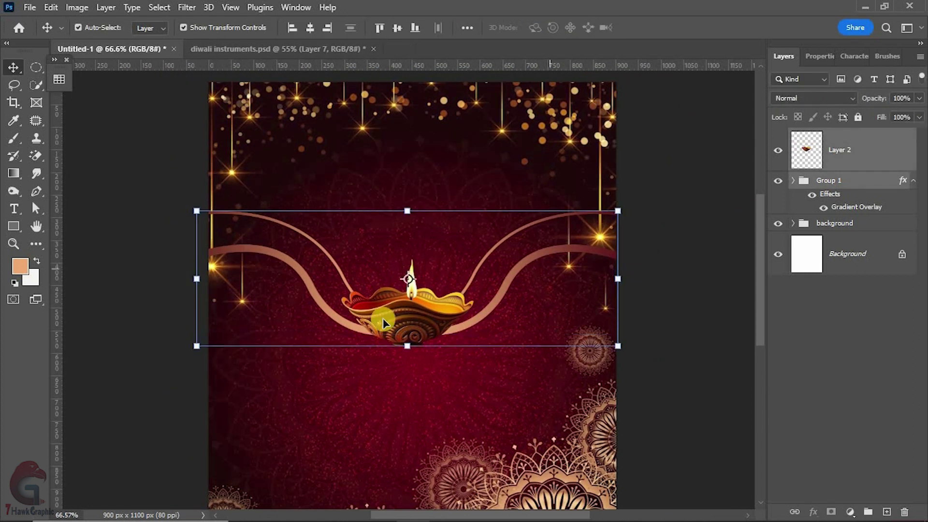
pyautogui.moveTo(567, 340); pyautogui.dragTo(570, 342)
pyautogui.moveTo(449, 331); pyautogui.dragTo(451, 342)
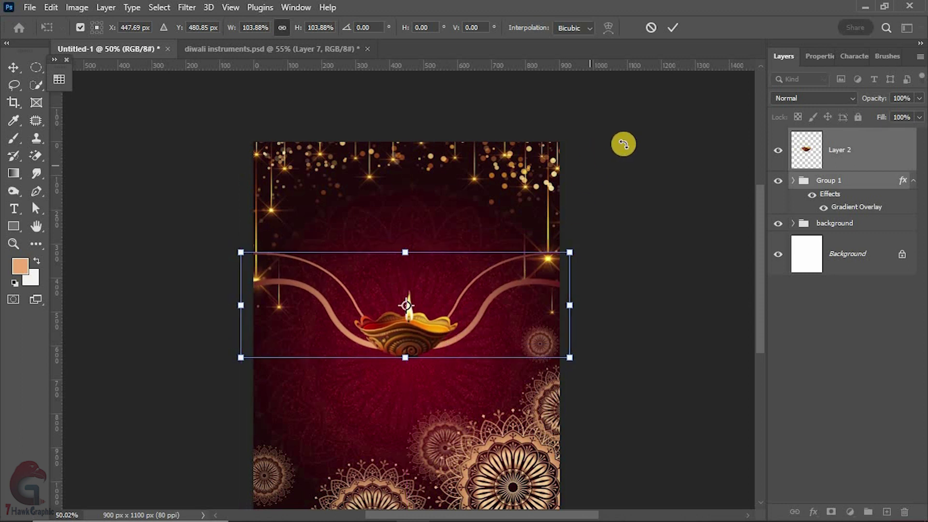
pyautogui.moveTo(441, 371); pyautogui.dragTo(436, 372)
pyautogui.press('Return')
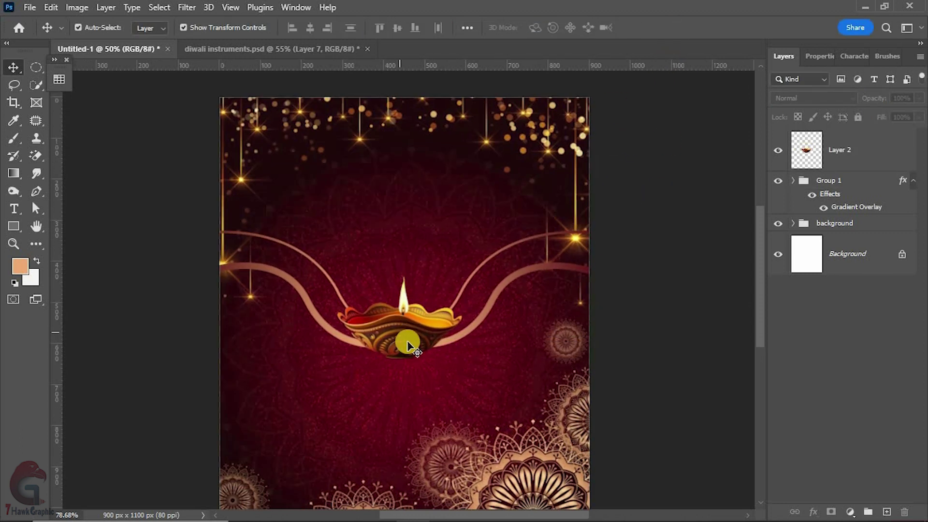
pyautogui.scroll(5, 406, 342)
pyautogui.click(840, 181)
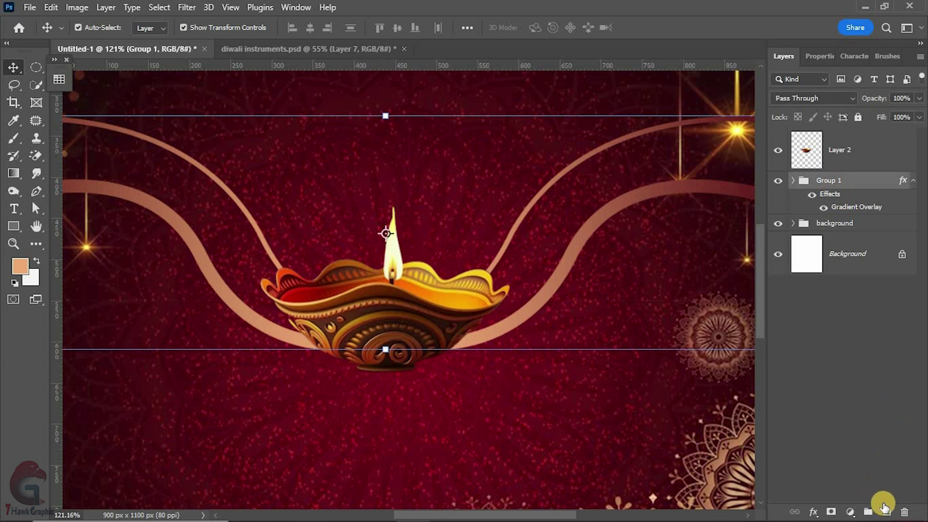
pyautogui.click(884, 507)
# Paint a soft black spot under the diya with a large soft brush.
pyautogui.click(13, 173)
pyautogui.click(20, 138)
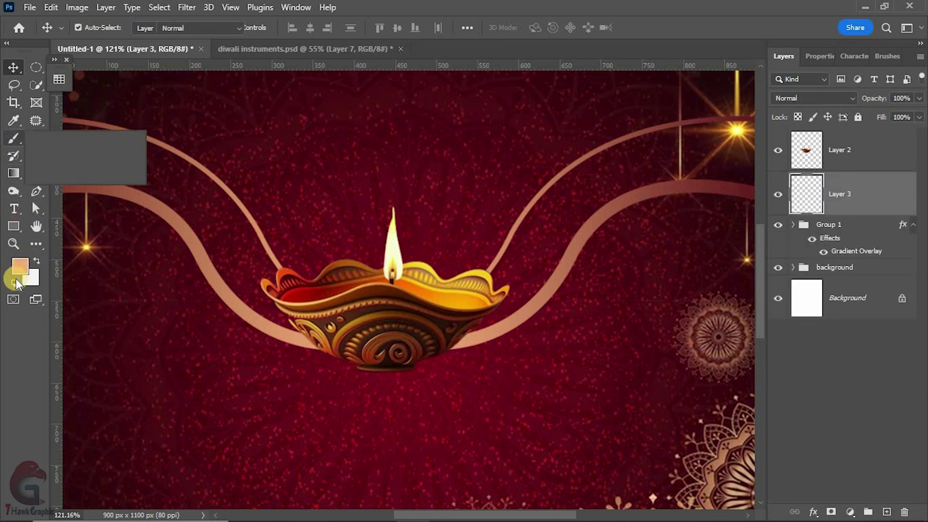
pyautogui.press('d')
pyautogui.press('[')
pyautogui.press('[')
pyautogui.press('[')
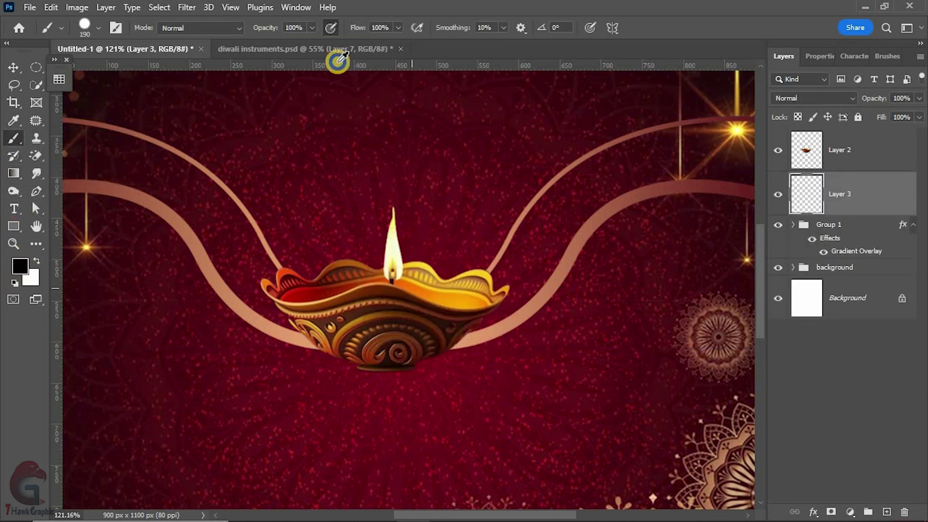
pyautogui.moveTo(389, 338); pyautogui.dragTo(431, 325)
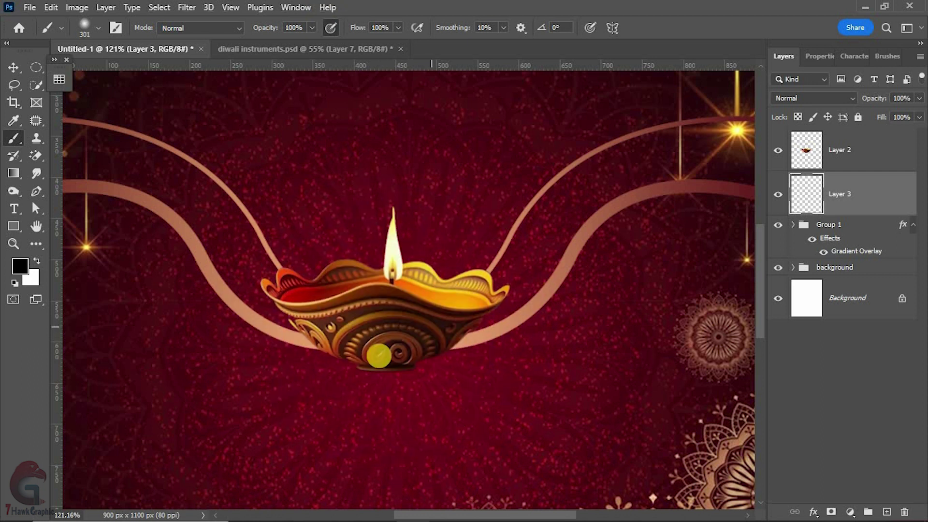
pyautogui.click(397, 355)
# Squash, slant and shrink the black spot into a flat shadow beneath the lamp base.
pyautogui.hotkey('ctrl', 't')
pyautogui.moveTo(377, 160); pyautogui.dragTo(397, 422)
pyautogui.moveTo(408, 462); pyautogui.dragTo(409, 331)
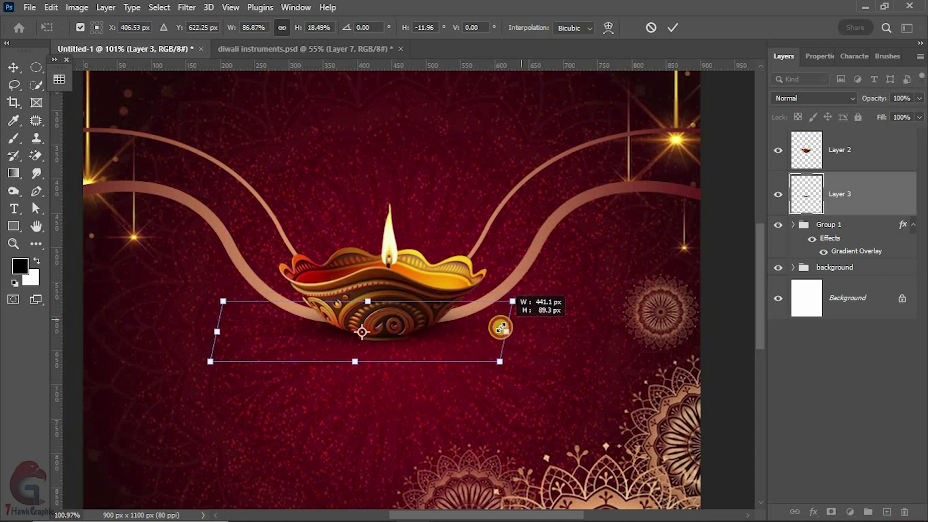
pyautogui.moveTo(524, 319)
pyautogui.mouseDown()
pyautogui.moveTo(414, 335)
pyautogui.moveTo(407, 349)
pyautogui.mouseUp()
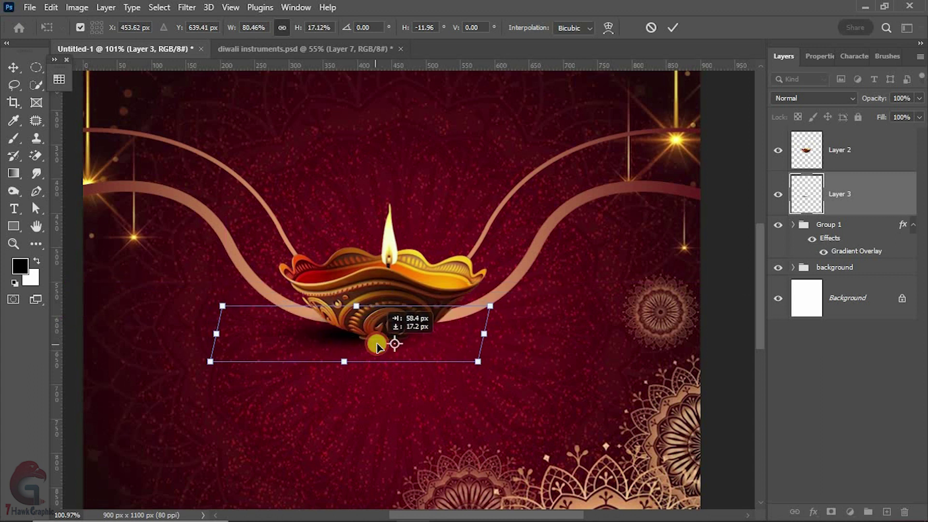
pyautogui.click(658, 80)
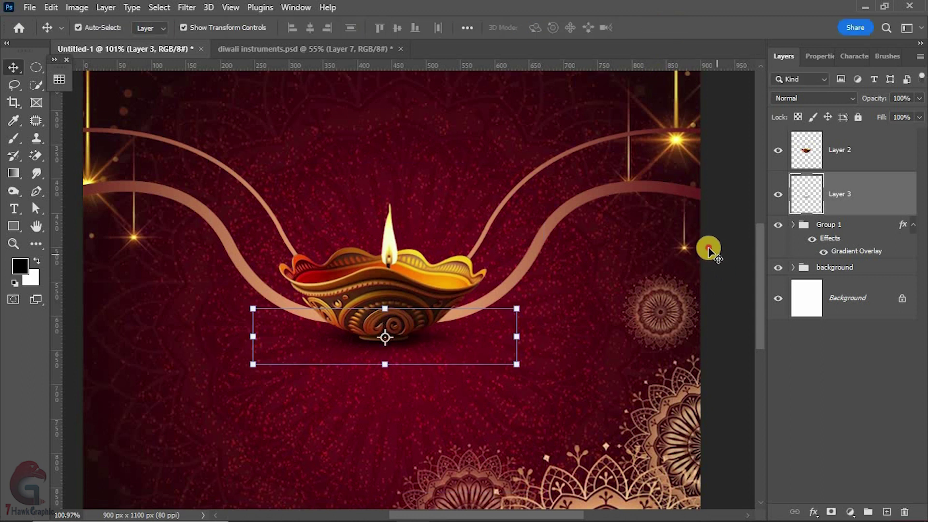
pyautogui.click(708, 248)
pyautogui.scroll(-3, 434, 364)
pyautogui.scroll(3, 433, 303)
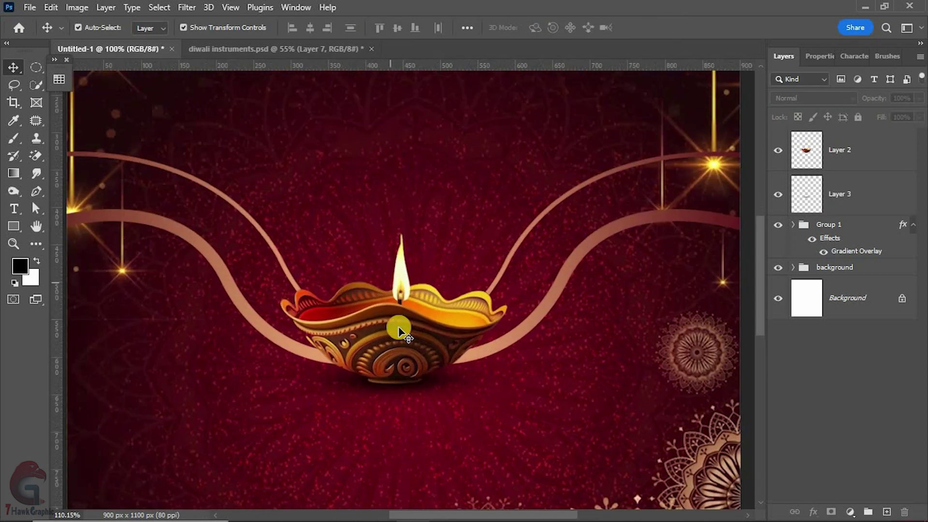
# Paint a soft yellow glow over the diya flame on a new layer in Screen mode.
pyautogui.scroll(2, 394, 321)
pyautogui.click(393, 321)
pyautogui.click(887, 511)
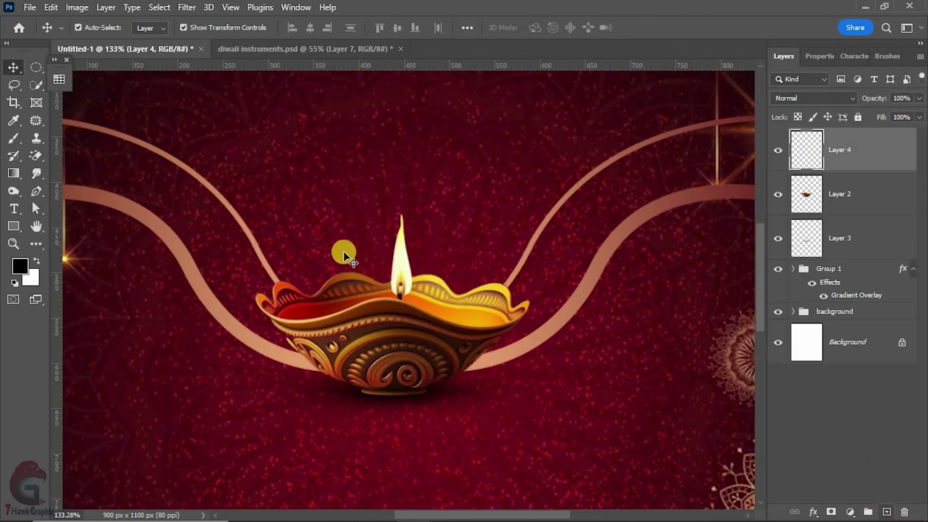
pyautogui.scroll(1, 382, 256)
pyautogui.press('b')
pyautogui.keyDown('alt'); pyautogui.click(411, 263); pyautogui.keyUp('alt')
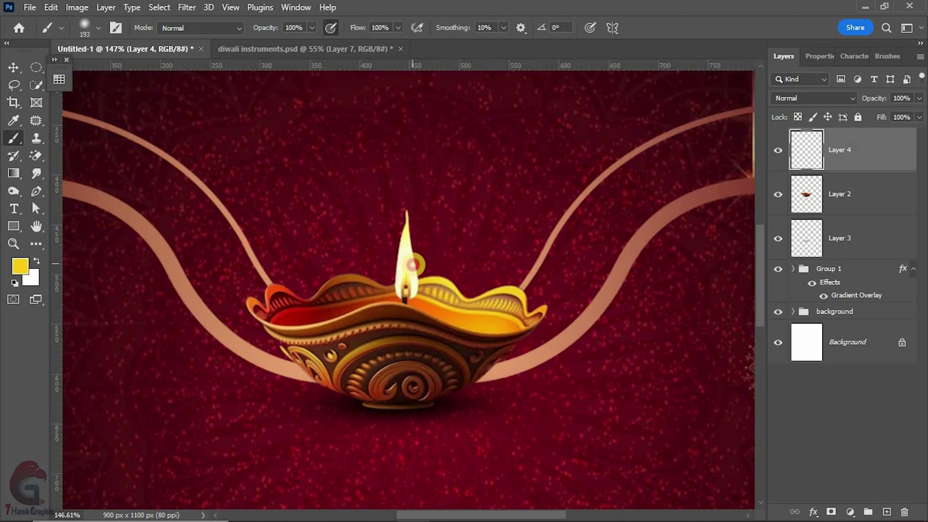
pyautogui.click(785, 98)
pyautogui.click(798, 210)
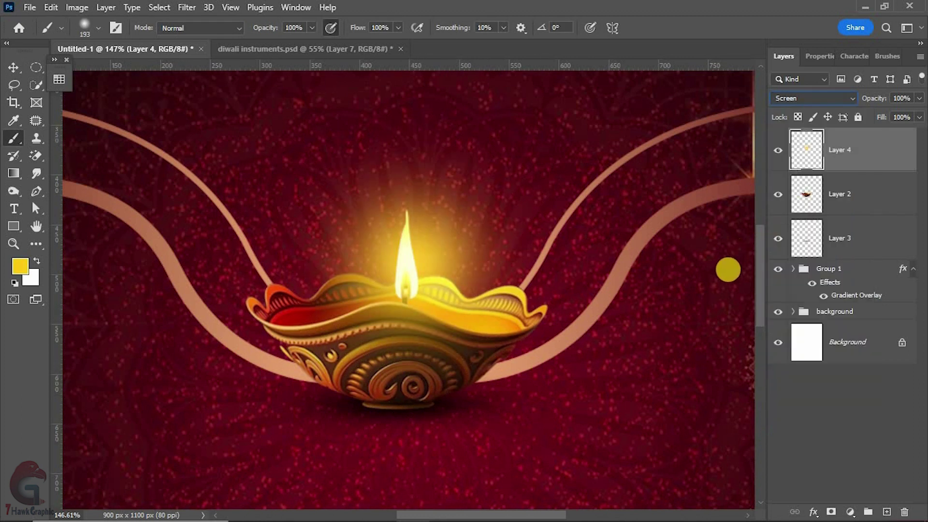
# Add a pale cream glow layer in Overlay mode at 21% opacity.
pyautogui.click(886, 511)
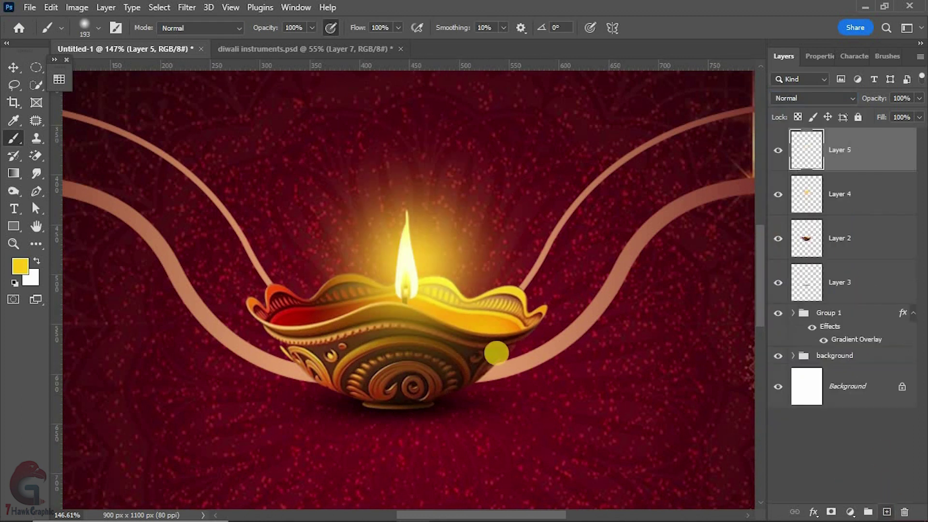
pyautogui.keyDown('alt'); pyautogui.click(406, 261); pyautogui.keyUp('alt')
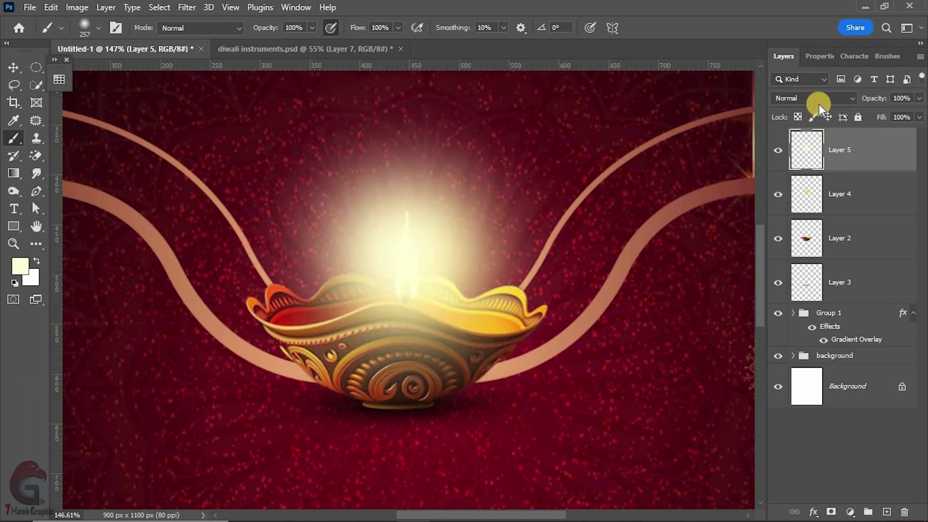
pyautogui.click(817, 99)
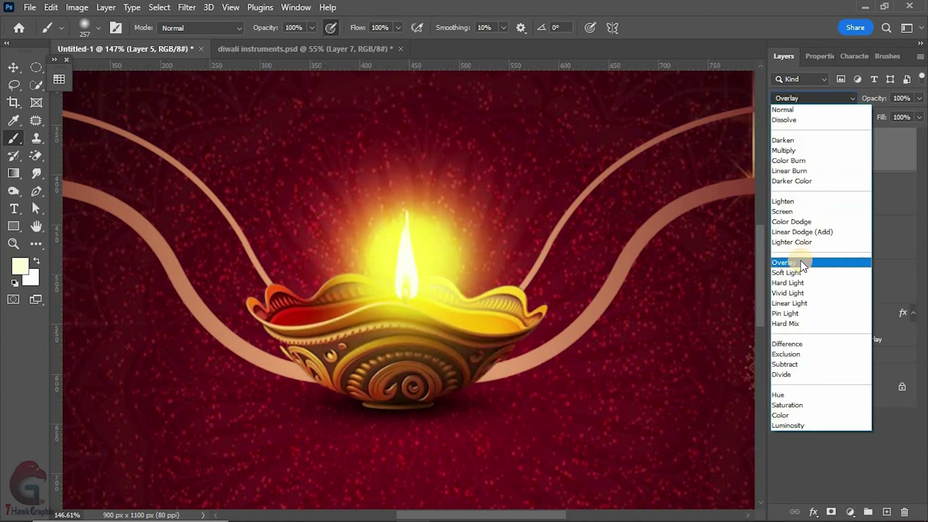
pyautogui.click(800, 262)
pyautogui.moveTo(876, 98); pyautogui.dragTo(828, 97)
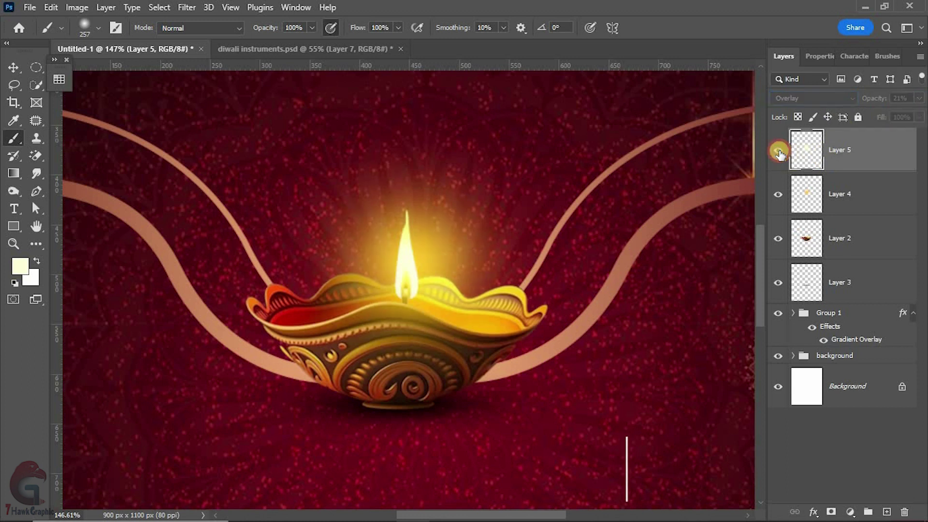
pyautogui.scroll(-4, 483, 329)
# Group Layers 5, 4, 2 and 3 together and name the group 'diya'.
pyautogui.click(13, 67)
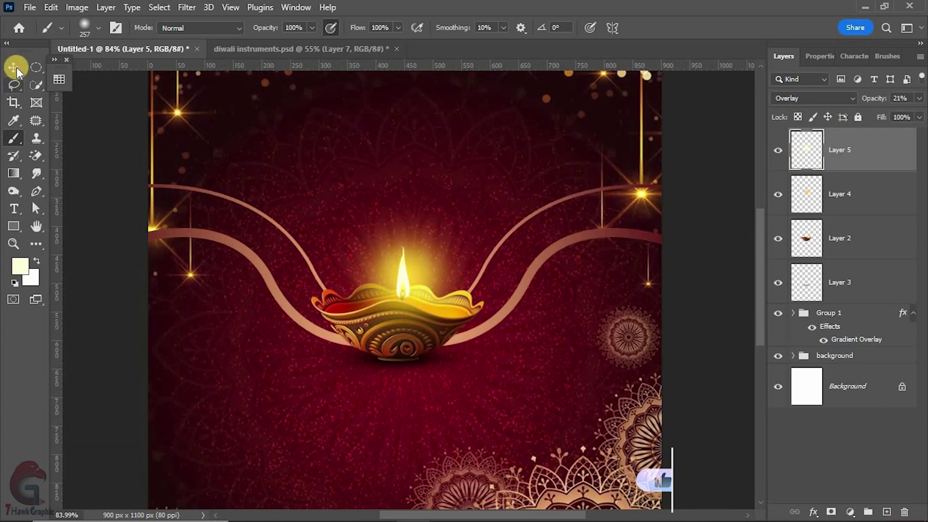
pyautogui.click(714, 233)
pyautogui.scroll(-2, 653, 279)
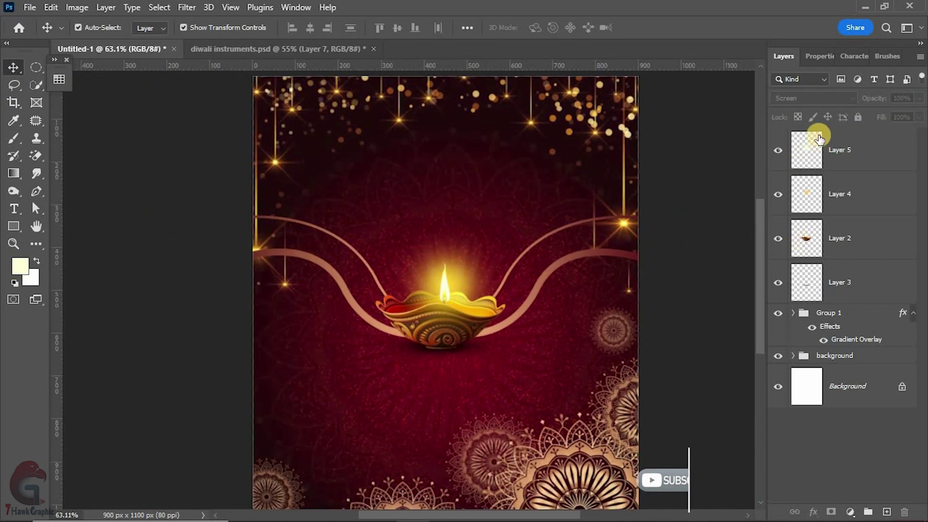
pyautogui.click(821, 179)
pyautogui.moveTo(874, 98); pyautogui.dragTo(854, 102)
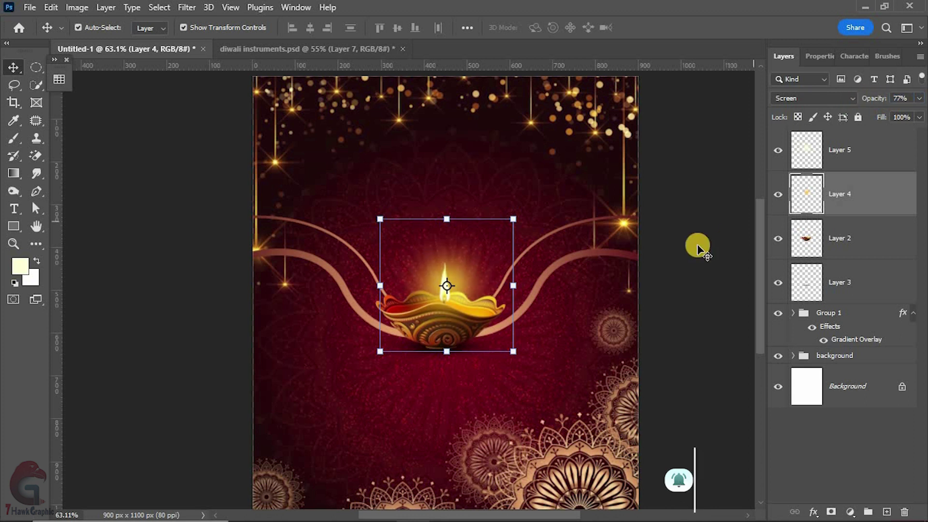
pyautogui.click(855, 277)
pyautogui.keyDown('shift'); pyautogui.click(846, 140); pyautogui.keyUp('shift')
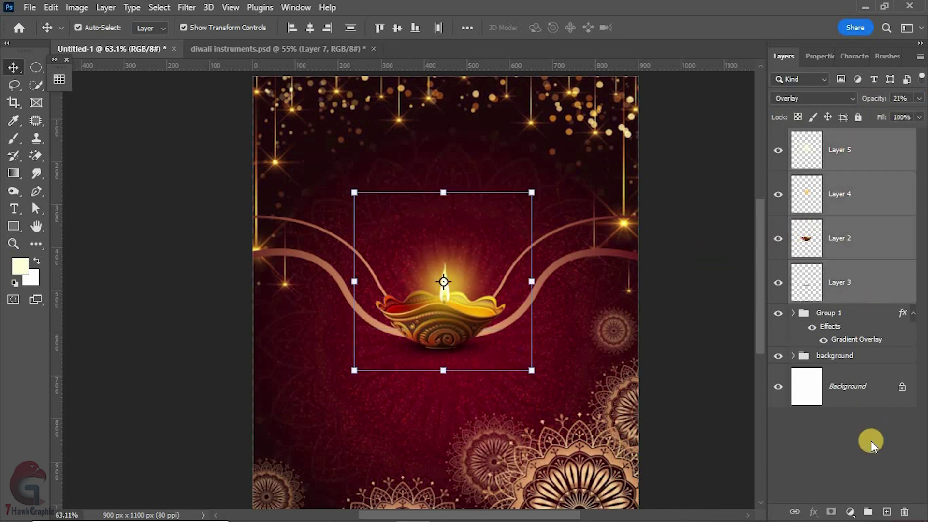
pyautogui.hotkey('ctrl', 'g')
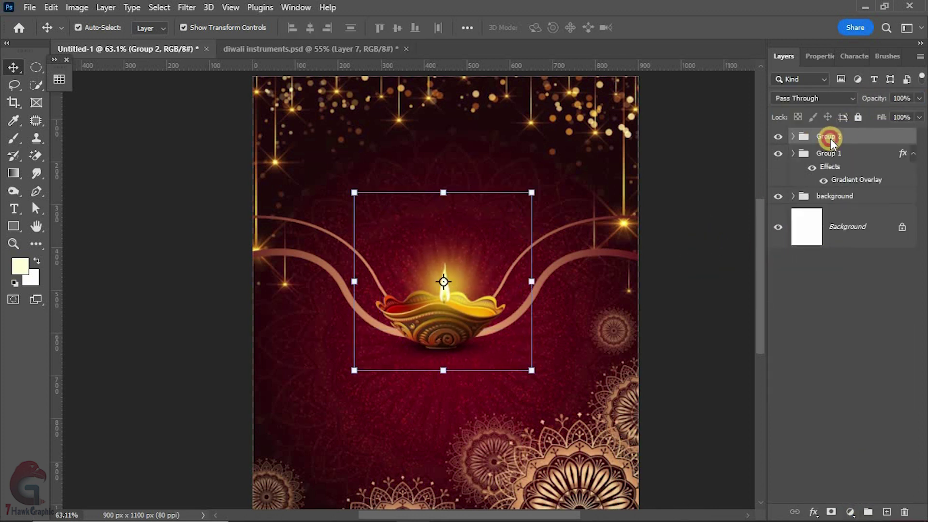
pyautogui.write('diya')
pyautogui.press('Return')
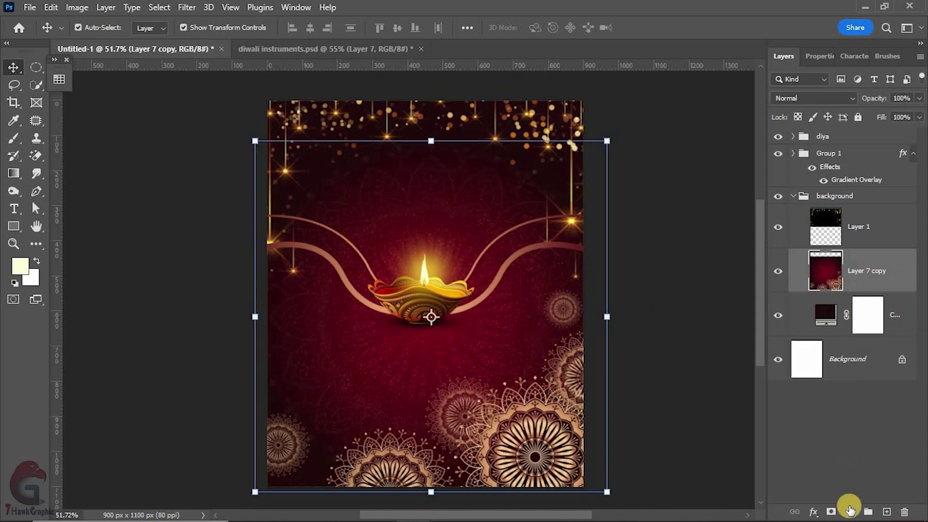
# Add a layer mask to Layer 7 copy and choose a black Foreground to Transparent gradient.
pyautogui.click(831, 511)
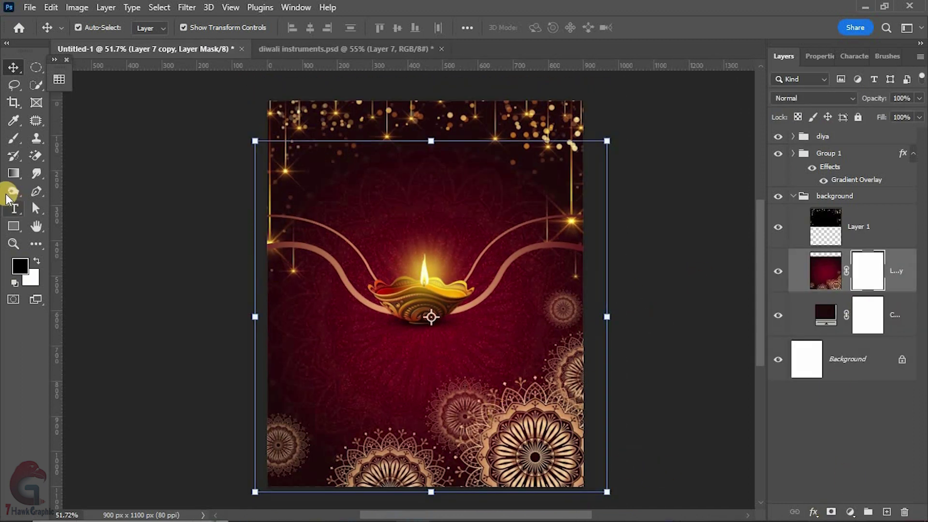
pyautogui.click(14, 173)
pyautogui.click(104, 28)
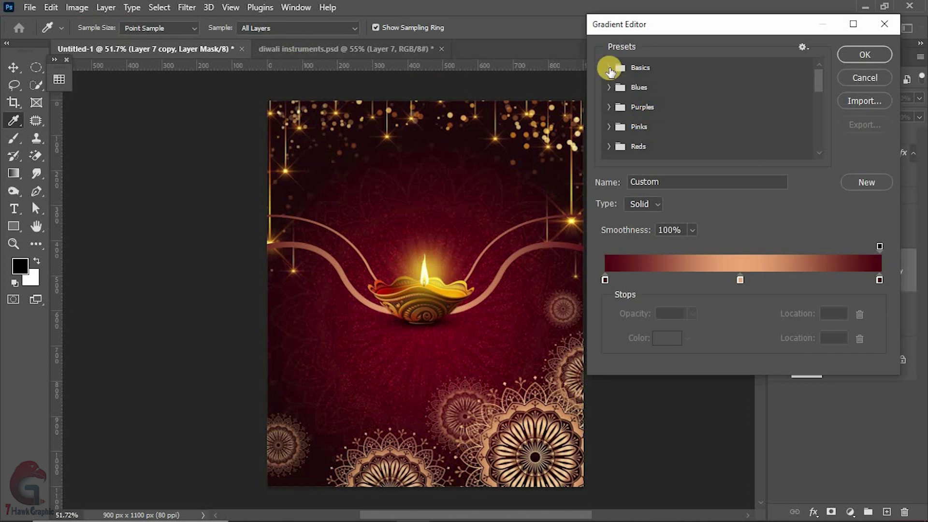
pyautogui.click(609, 67)
pyautogui.click(661, 84)
pyautogui.click(864, 54)
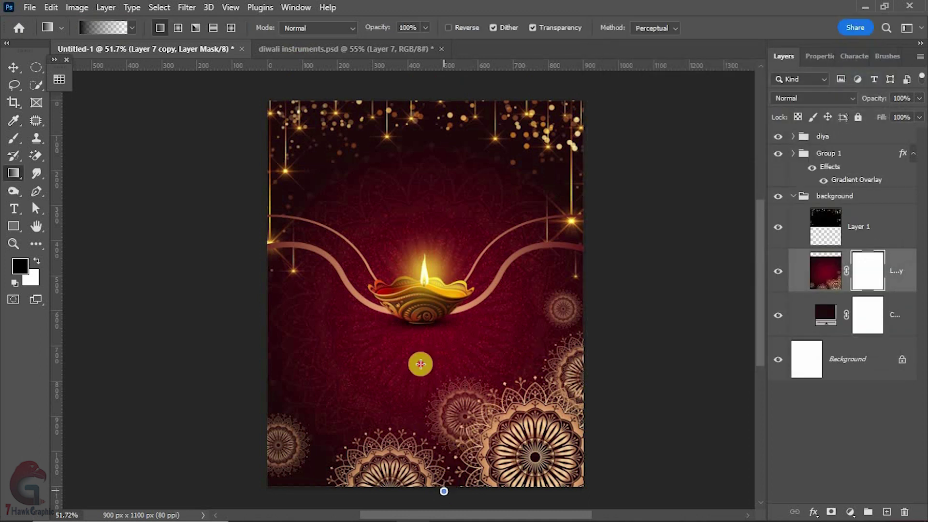
# Drag gradients upward from the bottom to darken the lower background and hide the corner mandalas.
pyautogui.moveTo(421, 363); pyautogui.dragTo(466, 186)
pyautogui.moveTo(476, 446); pyautogui.dragTo(445, 204)
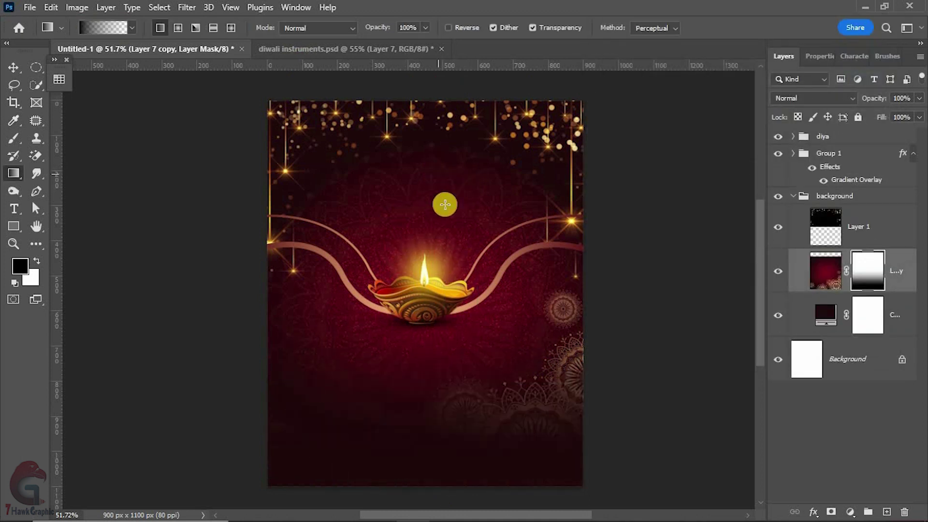
pyautogui.moveTo(488, 430); pyautogui.dragTo(435, 147)
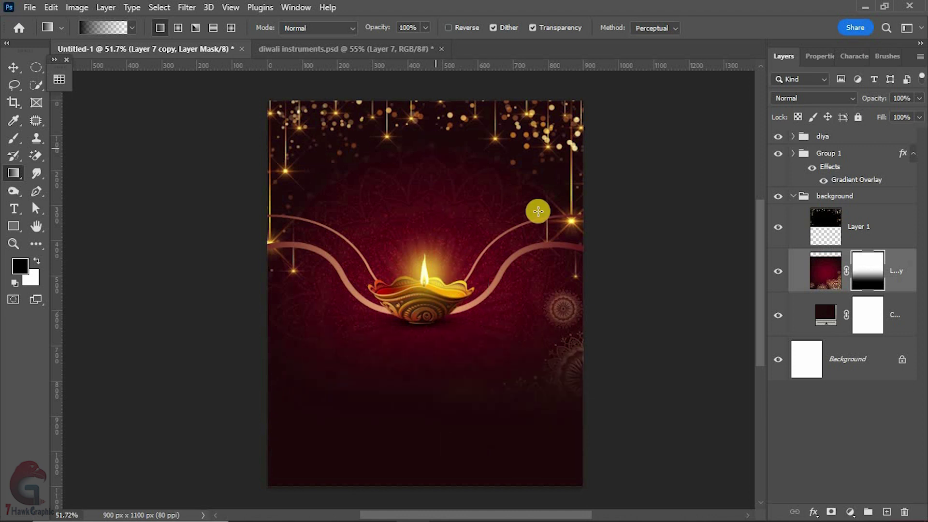
pyautogui.click(795, 197)
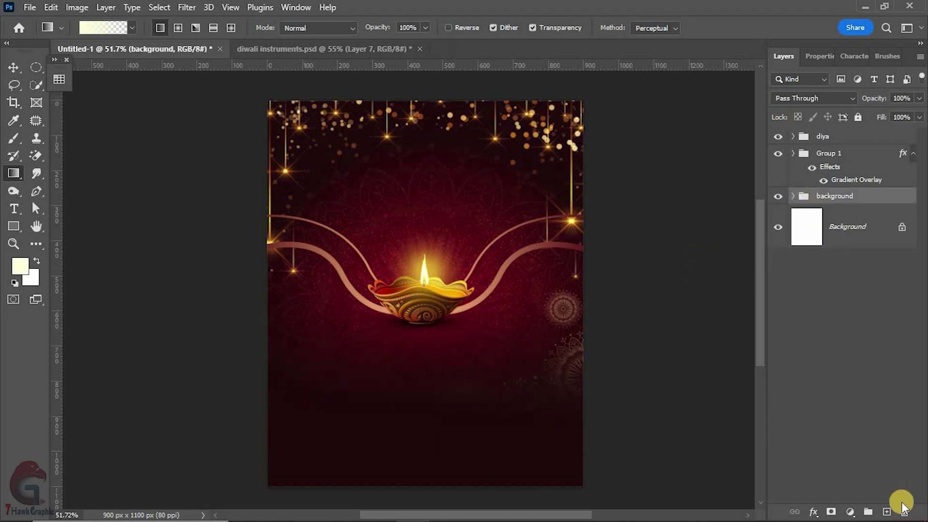
# On a new layer, pen-draw a closed shape across the poster bottom whose top edge dips in a curve.
pyautogui.click(886, 513)
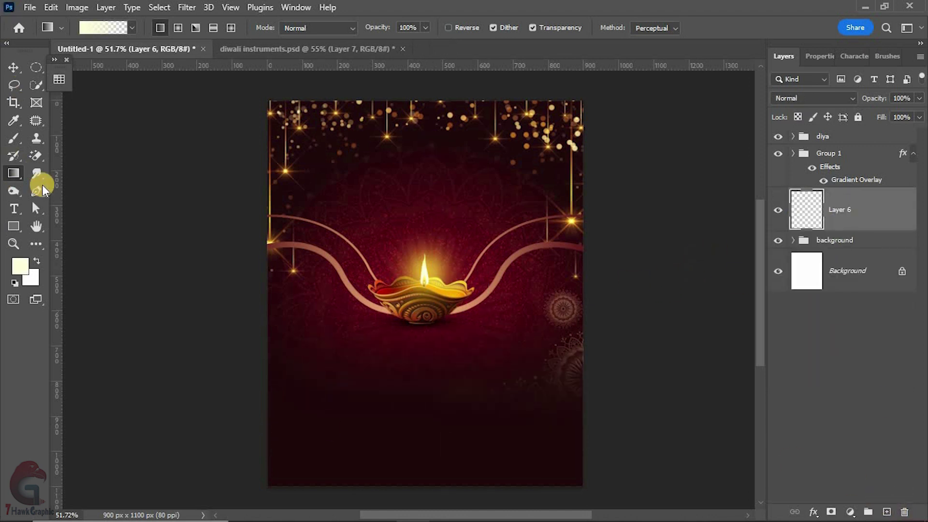
pyautogui.click(37, 191)
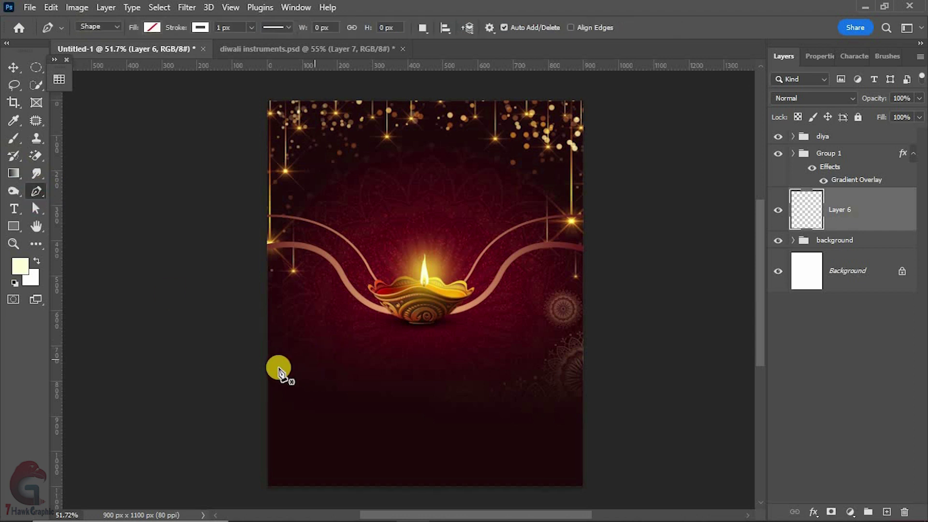
pyautogui.click(262, 360)
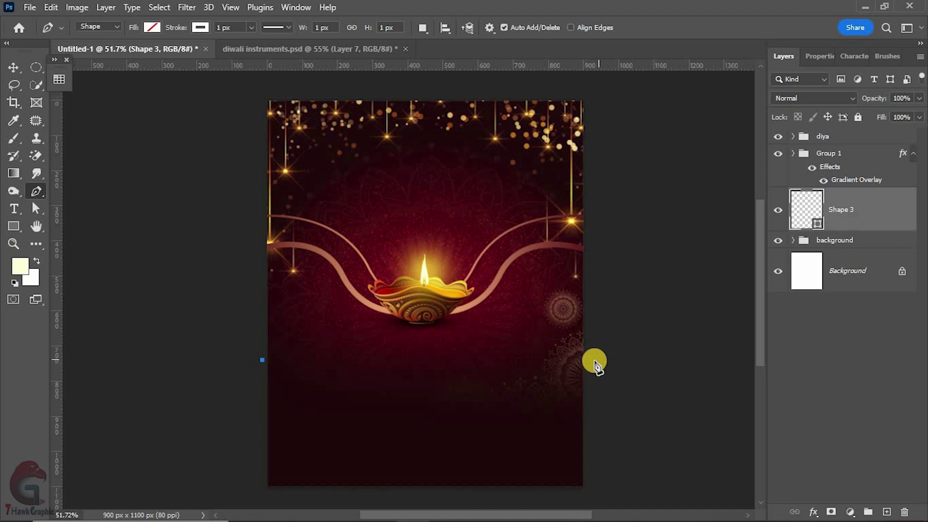
pyautogui.moveTo(597, 361); pyautogui.dragTo(730, 193)
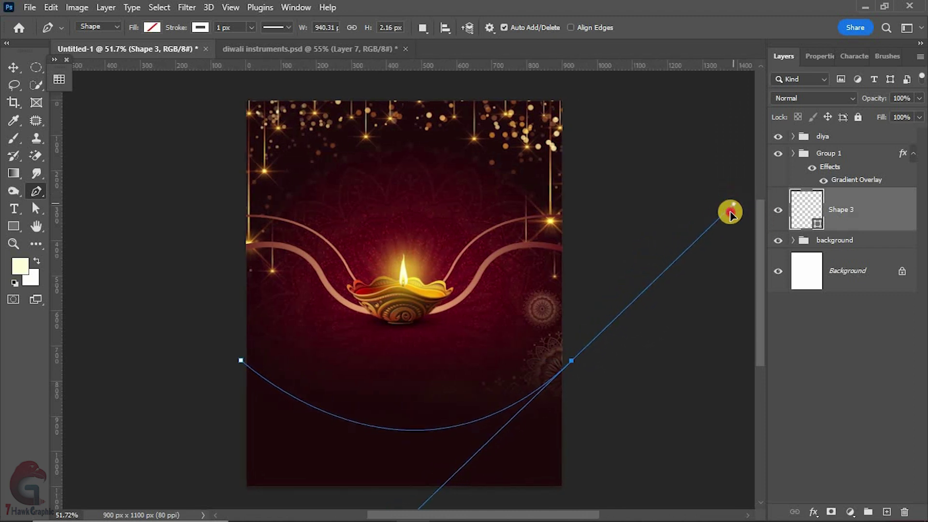
pyautogui.moveTo(731, 195); pyautogui.dragTo(569, 493)
pyautogui.click(571, 496)
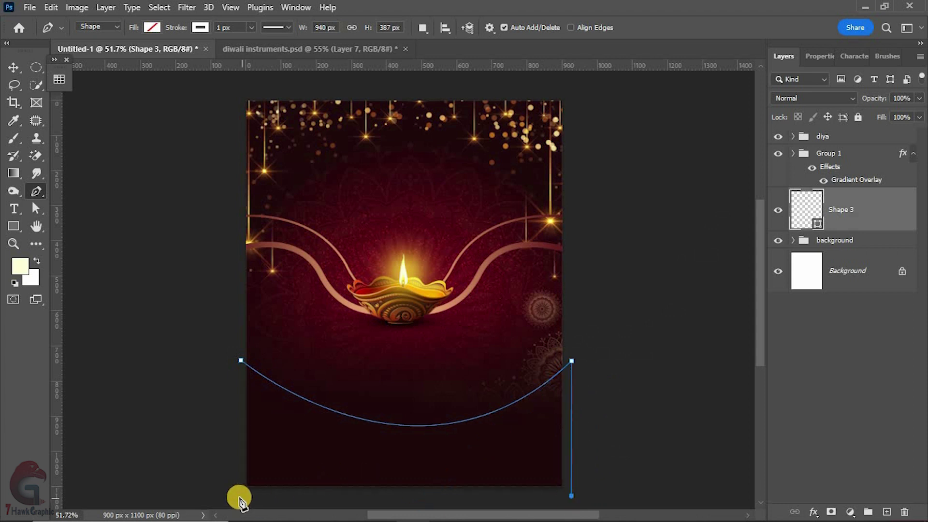
pyautogui.click(239, 497)
pyautogui.click(241, 360)
# Fill the shape with peach, then enlarge it over the bottom and tilt it slightly.
pyautogui.click(200, 27)
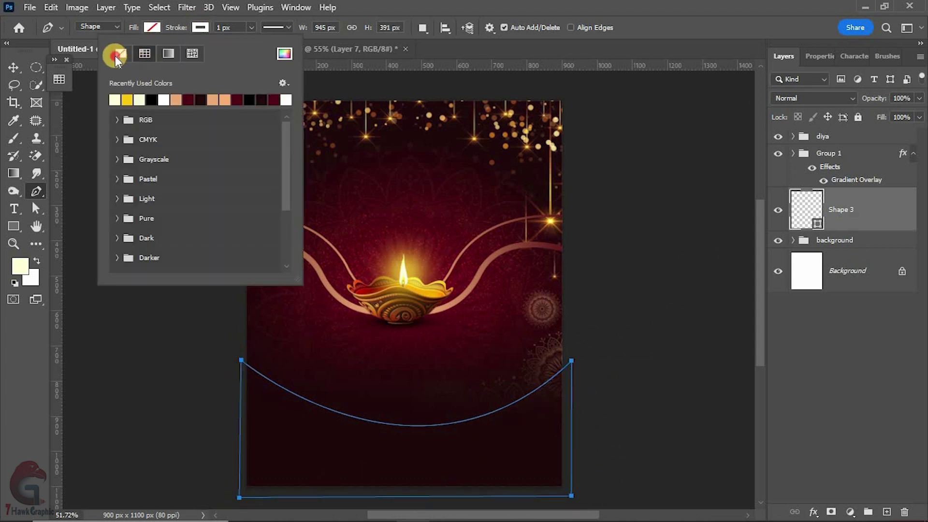
pyautogui.click(134, 99)
pyautogui.click(12, 66)
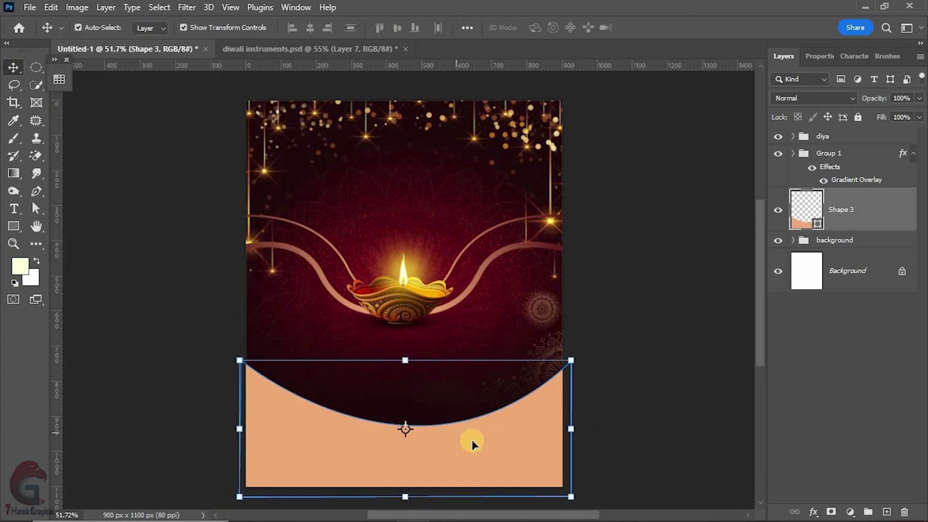
pyautogui.moveTo(407, 362); pyautogui.dragTo(402, 340)
pyautogui.moveTo(647, 330); pyautogui.dragTo(621, 327)
# Commit the transform and copy Group 1's rose-gold gradient overlay onto the curved shape.
pyautogui.press('Return')
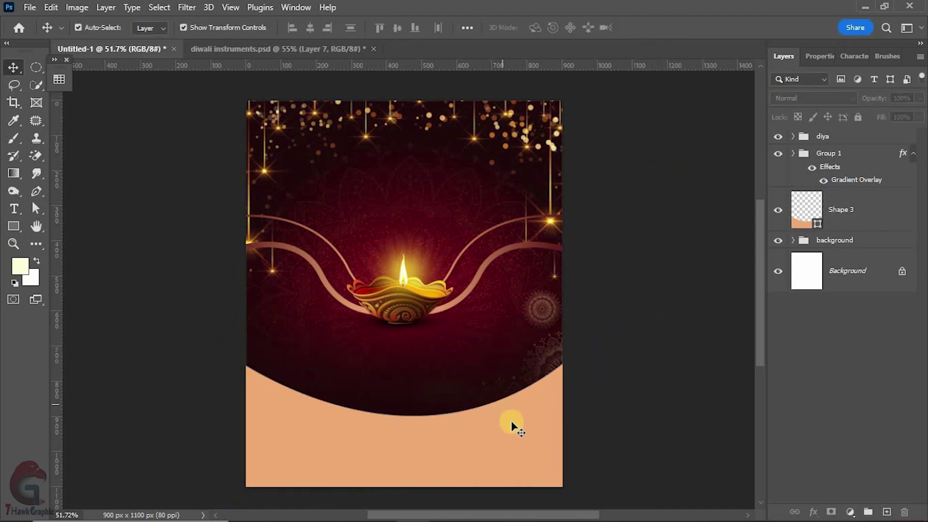
pyautogui.scroll(2, 510, 420)
pyautogui.moveTo(835, 169); pyautogui.dragTo(455, 445)
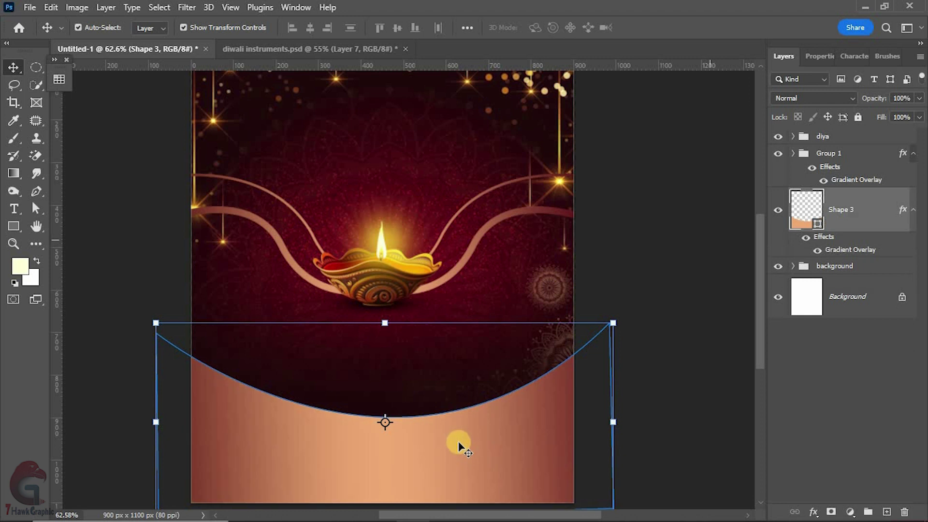
pyautogui.scroll(-2, 457, 442)
# Add a drop shadow with slightly raised opacity to the curved shape's layer style.
pyautogui.rightClick(867, 216)
pyautogui.click(719, 66)
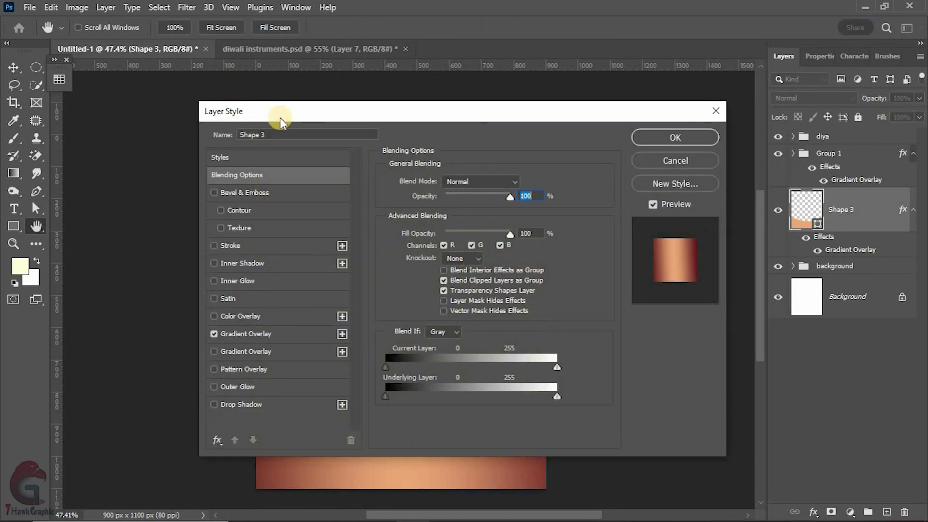
pyautogui.moveTo(280, 117); pyautogui.dragTo(478, 100)
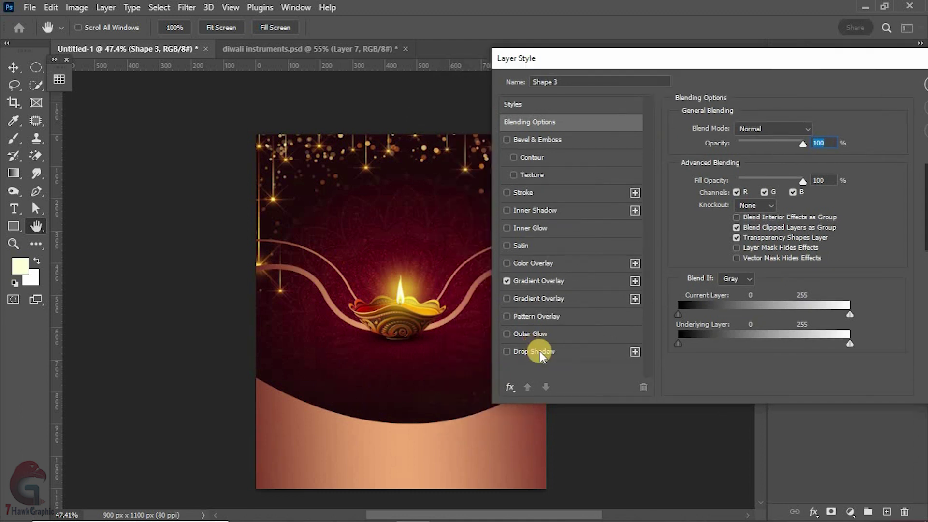
pyautogui.click(539, 351)
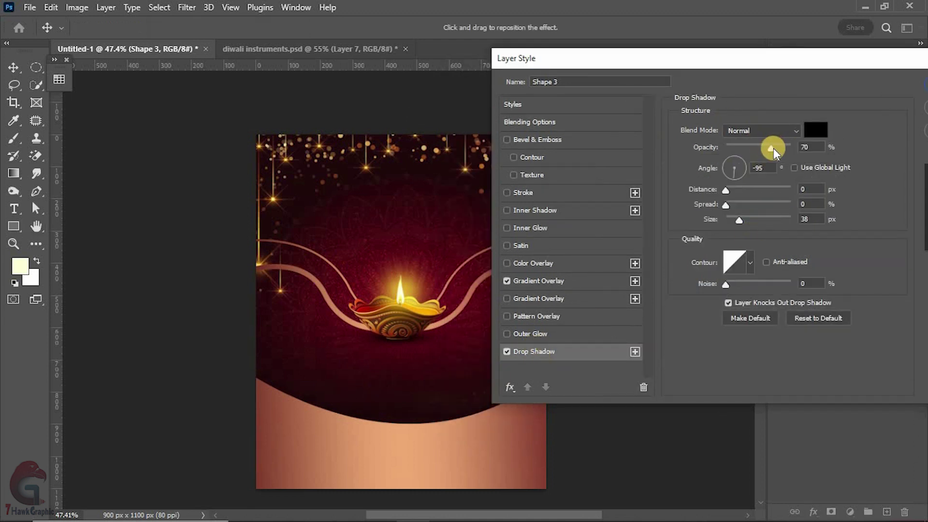
pyautogui.click(773, 147)
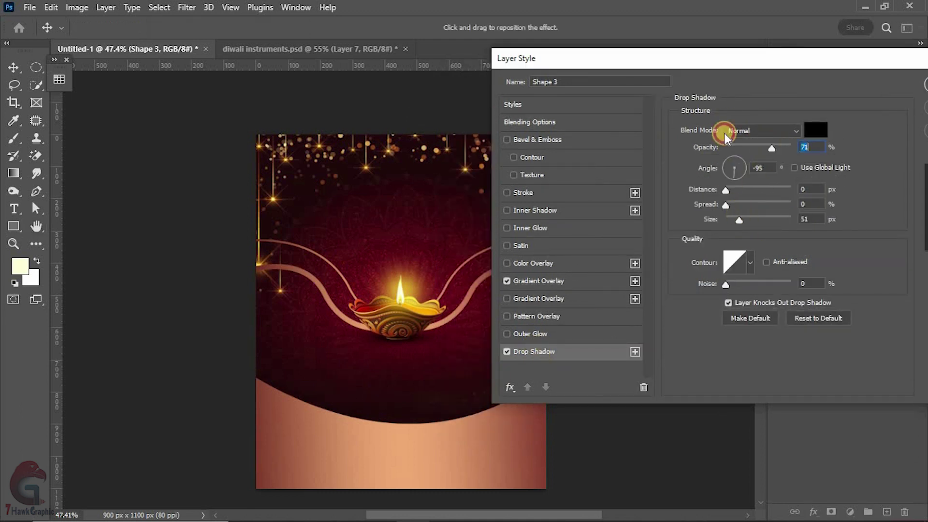
pyautogui.click(714, 124)
pyautogui.hotkey('ctrl', 't')
# Warp the shape's lower edge, then duplicate it and rotate a copy clockwise.
pyautogui.scroll(2, 645, 264)
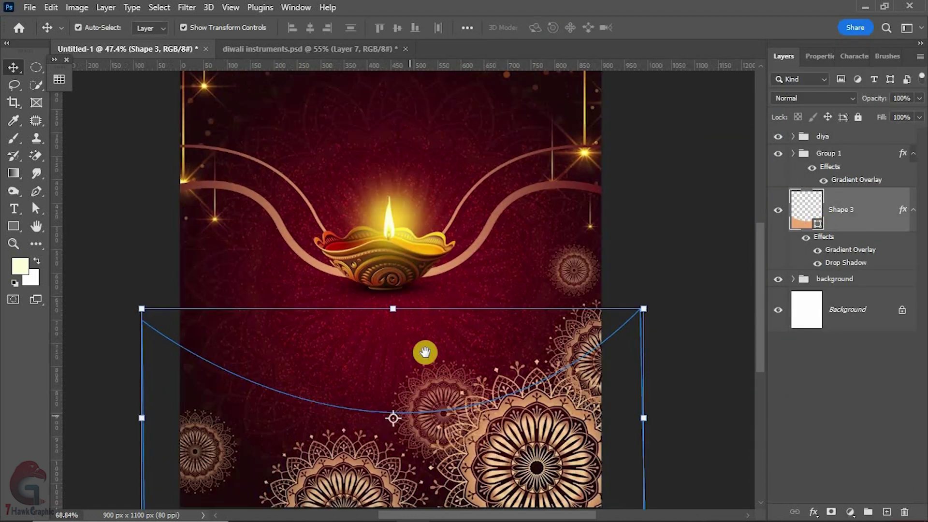
pyautogui.moveTo(424, 351); pyautogui.dragTo(511, 271)
pyautogui.press('Return')
pyautogui.hotkey('ctrl', 'j')
pyautogui.hotkey('ctrl', '0')
pyautogui.hotkey('ctrl', 'alt', 't')
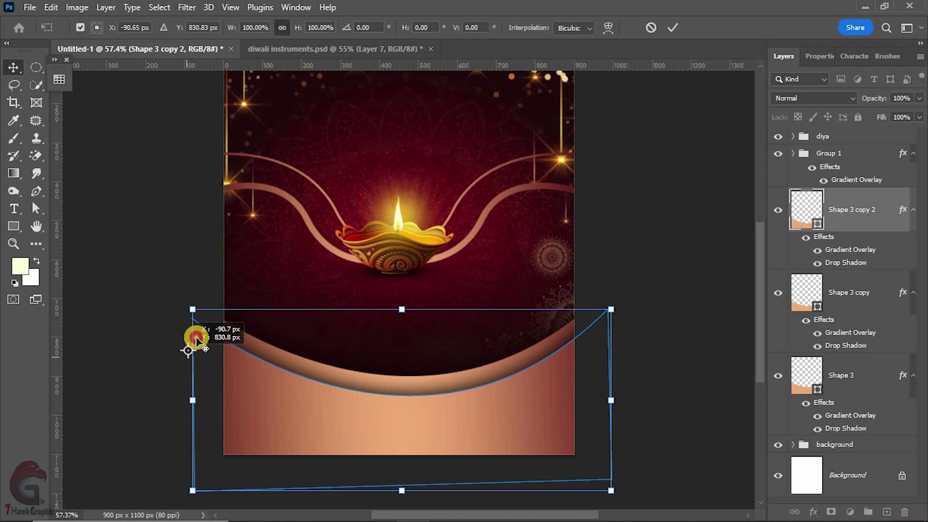
pyautogui.moveTo(628, 307); pyautogui.dragTo(647, 360)
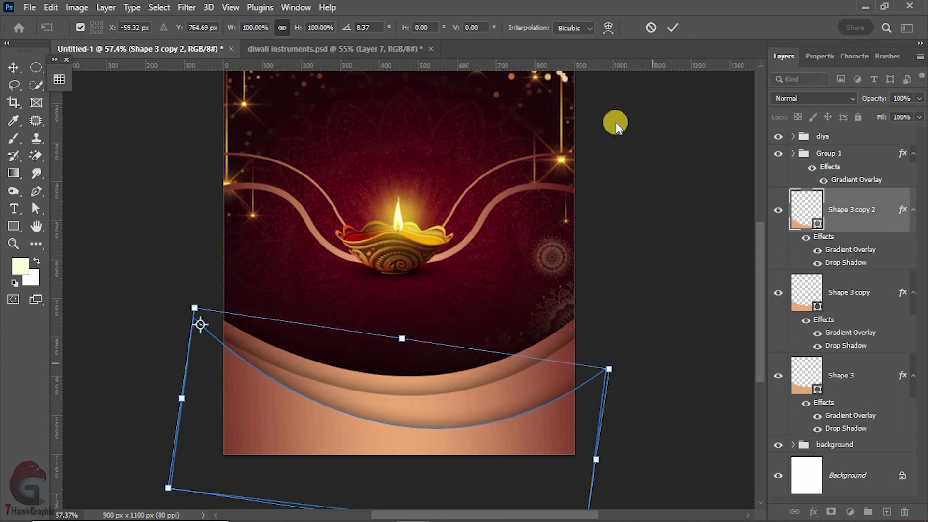
pyautogui.click(671, 27)
# Duplicate the wave shape and tilt the new copy about 9° around its right edge.
pyautogui.scroll(-1, 514, 445)
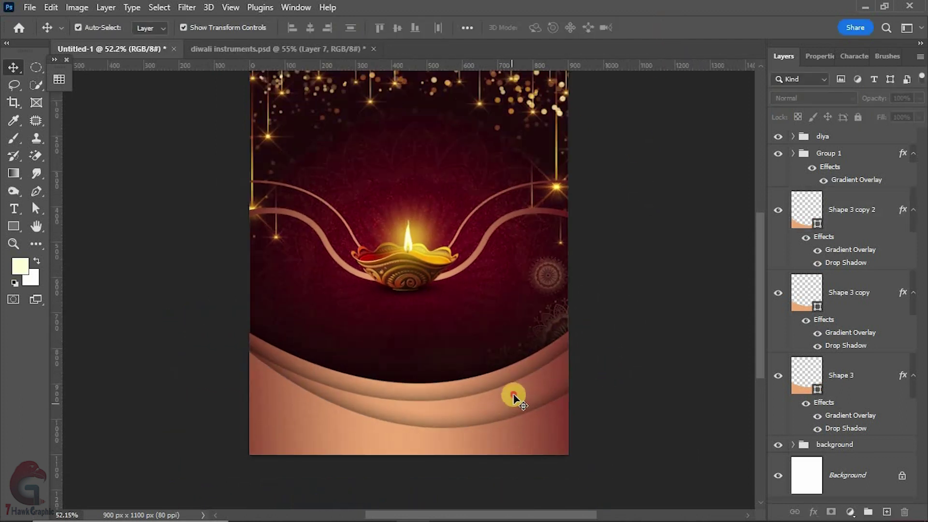
pyautogui.keyDown('shift'); pyautogui.click(531, 408); pyautogui.keyUp('shift')
pyautogui.hotkey('ctrl', 'j')
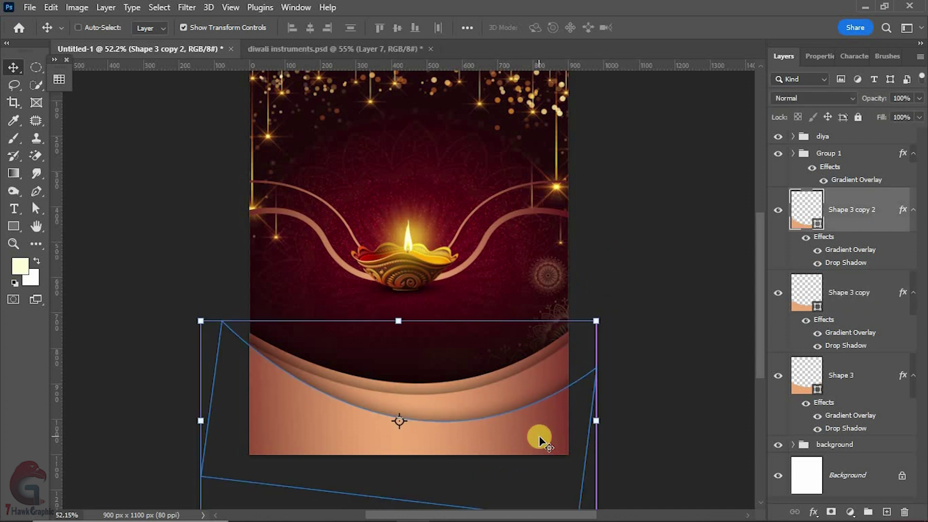
pyautogui.moveTo(399, 420); pyautogui.dragTo(589, 376)
pyautogui.moveTo(184, 317); pyautogui.dragTo(168, 371)
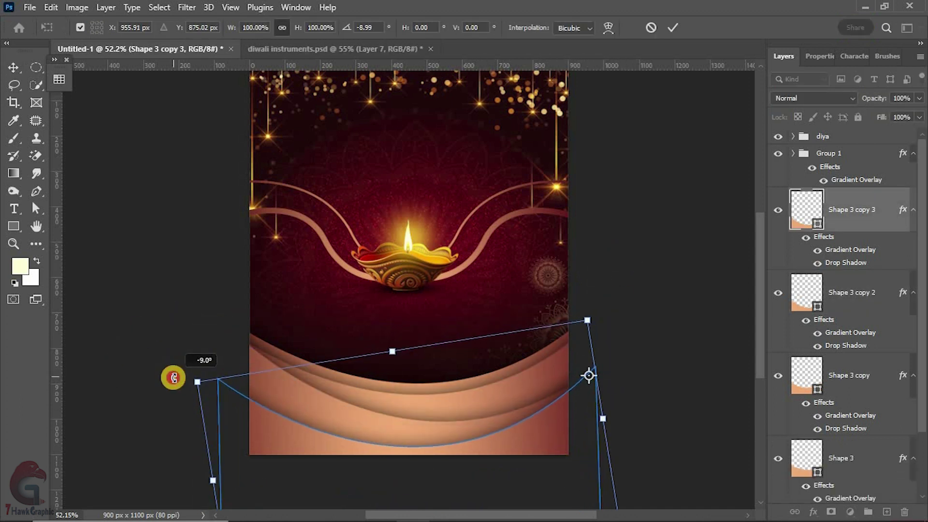
pyautogui.click(673, 28)
# Deselect the layers and select the new wave layer to bring up its options.
pyautogui.scroll(-1, 543, 428)
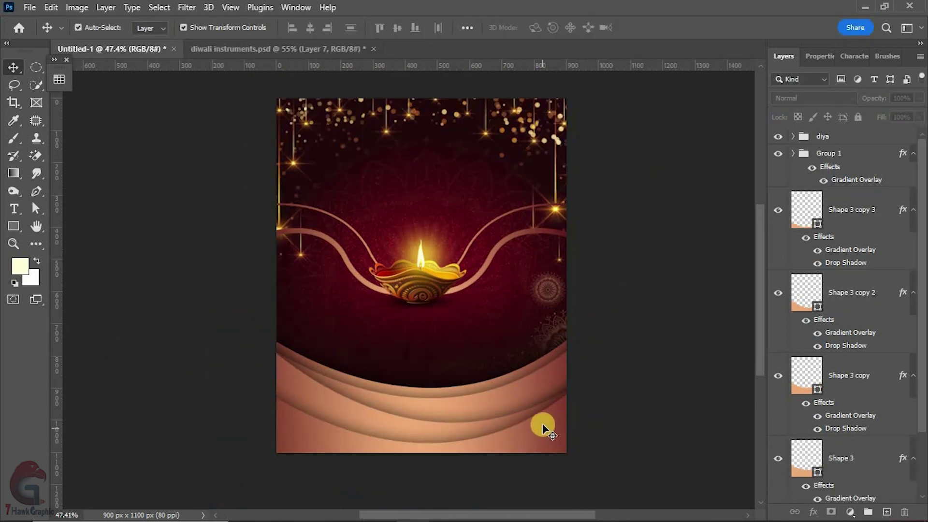
pyautogui.click(559, 421)
pyautogui.click(828, 211)
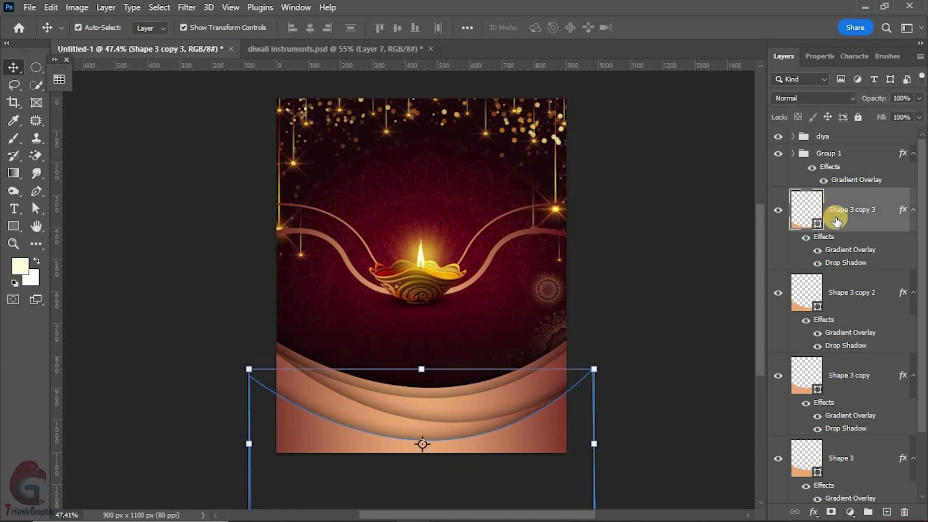
pyautogui.rightClick(828, 211)
# Give the newest wave a Gradient Overlay using the gold preset from the Pastels gradients.
pyautogui.click(704, 21)
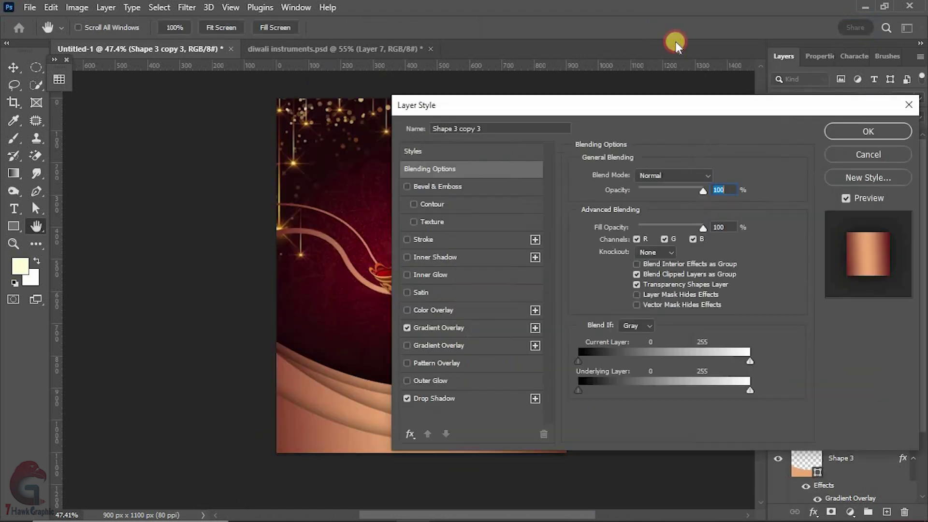
pyautogui.click(585, 260)
pyautogui.click(827, 129)
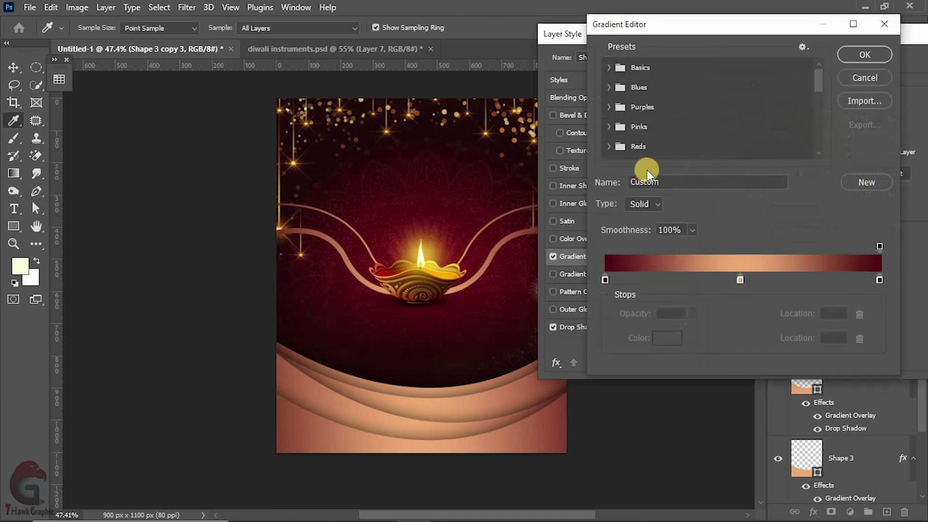
pyautogui.click(623, 135)
pyautogui.click(678, 128)
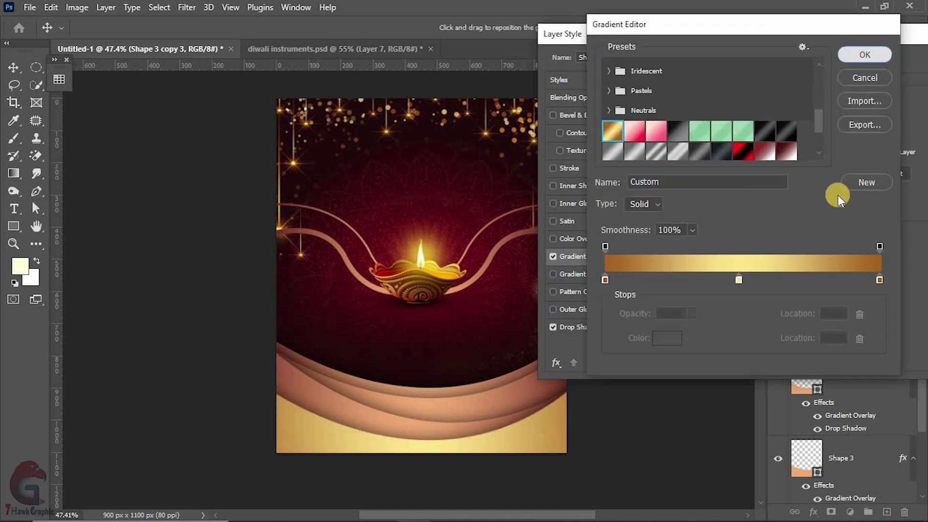
pyautogui.press('Return')
pyautogui.moveTo(845, 36); pyautogui.dragTo(602, 79)
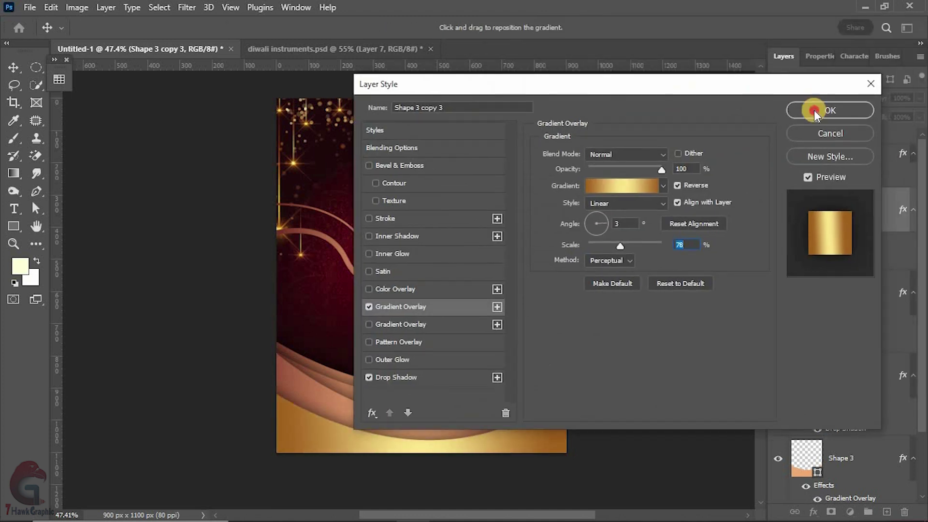
pyautogui.click(809, 108)
# Reduce Shape 3 copy 2's gradient scale to 94%, then adjust the Shape 3 copy 2 and Shape 3 copy waves.
pyautogui.click(829, 333)
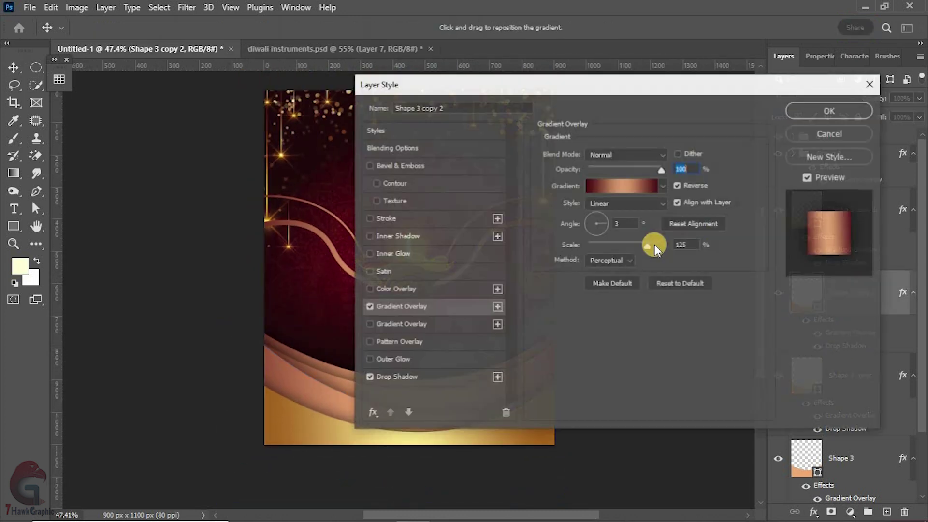
pyautogui.moveTo(654, 245)
pyautogui.mouseDown()
pyautogui.moveTo(620, 242)
pyautogui.moveTo(630, 245)
pyautogui.mouseUp()
pyautogui.click(821, 111)
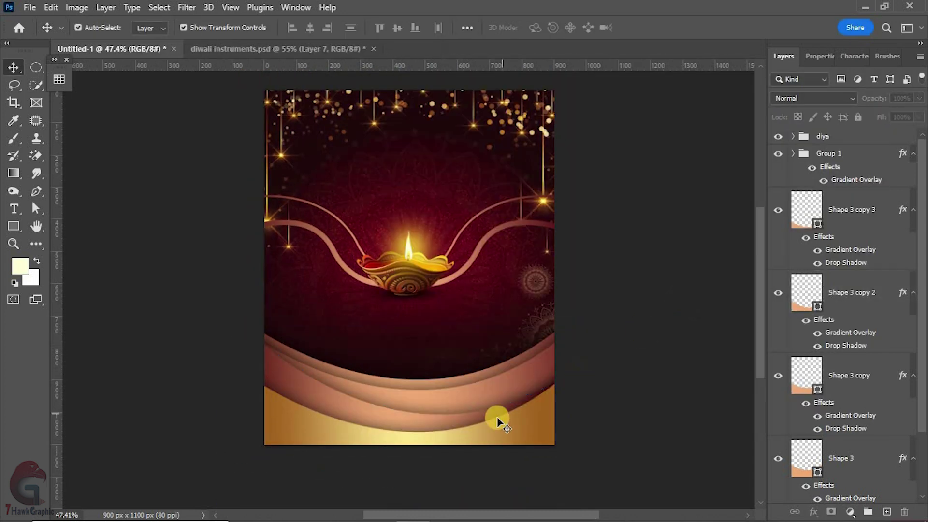
pyautogui.click(839, 337)
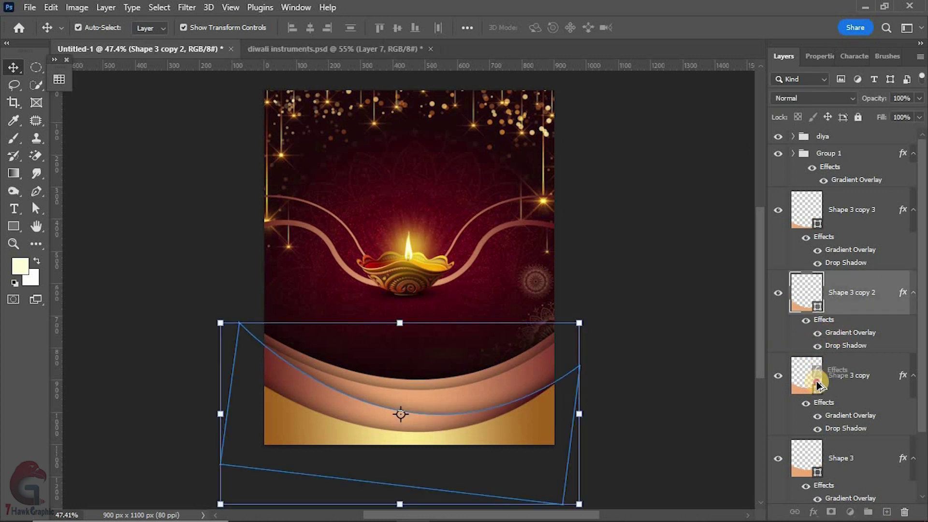
pyautogui.moveTo(818, 384)
pyautogui.mouseDown()
pyautogui.moveTo(736, 356)
pyautogui.moveTo(447, 399)
pyautogui.moveTo(508, 381)
pyautogui.mouseUp()
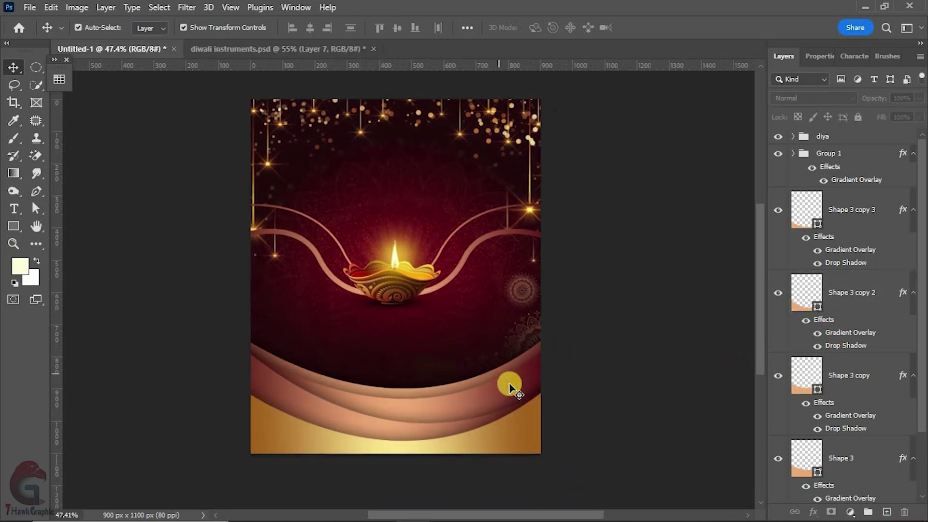
pyautogui.click(830, 408)
pyautogui.moveTo(815, 452); pyautogui.dragTo(512, 377)
pyautogui.scroll(2, 492, 404)
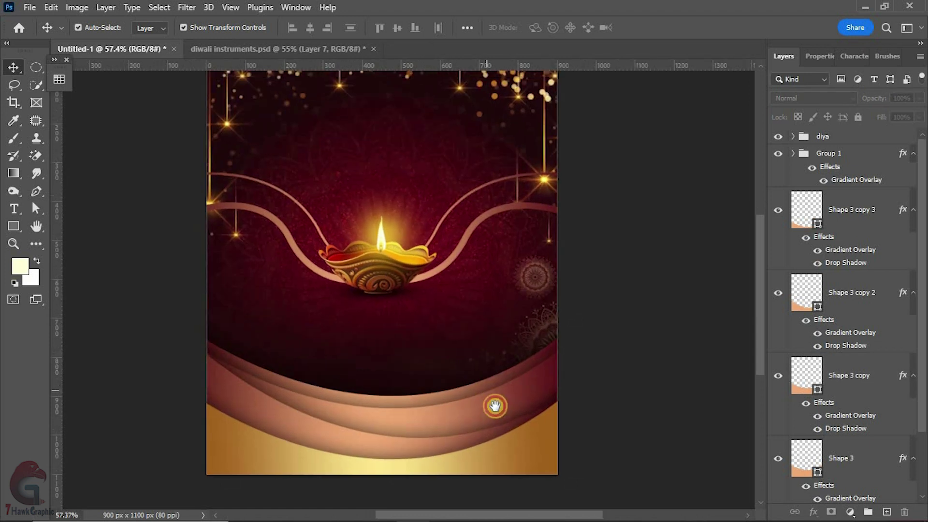
pyautogui.scroll(-1, 451, 344)
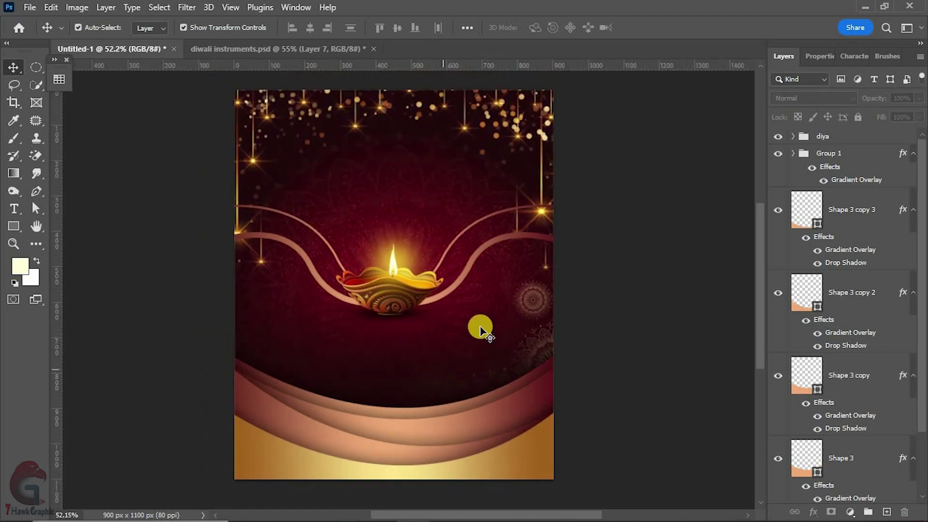
# Bring the gift and chocolate boxes from diwali instruments into the poster at two-thirds size, just above the background.
pyautogui.click(308, 51)
pyautogui.click(777, 237)
pyautogui.click(777, 150)
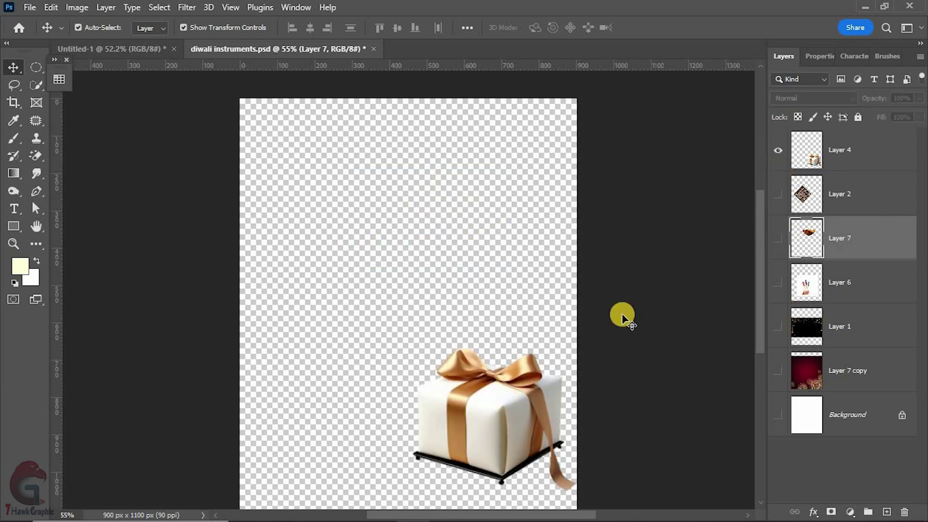
pyautogui.moveTo(356, 348)
pyautogui.mouseDown()
pyautogui.moveTo(385, 163)
pyautogui.moveTo(411, 182)
pyautogui.mouseUp()
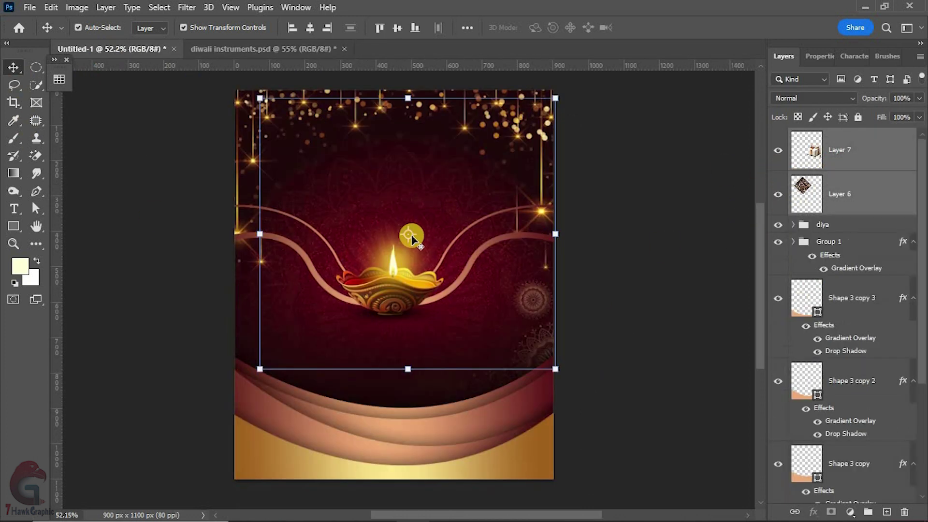
pyautogui.moveTo(554, 102)
pyautogui.mouseDown()
pyautogui.moveTo(490, 197)
pyautogui.moveTo(456, 187)
pyautogui.mouseUp()
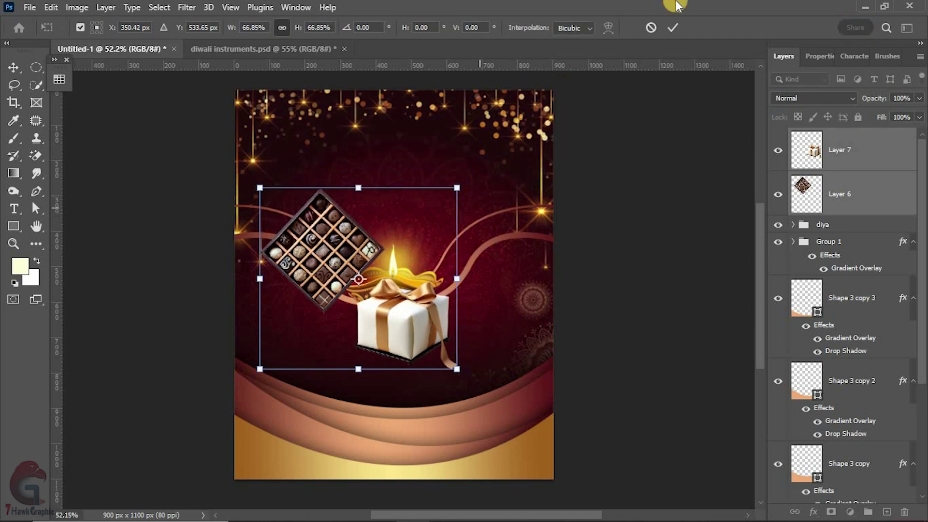
pyautogui.click(860, 150)
pyautogui.moveTo(850, 515); pyautogui.dragTo(826, 486)
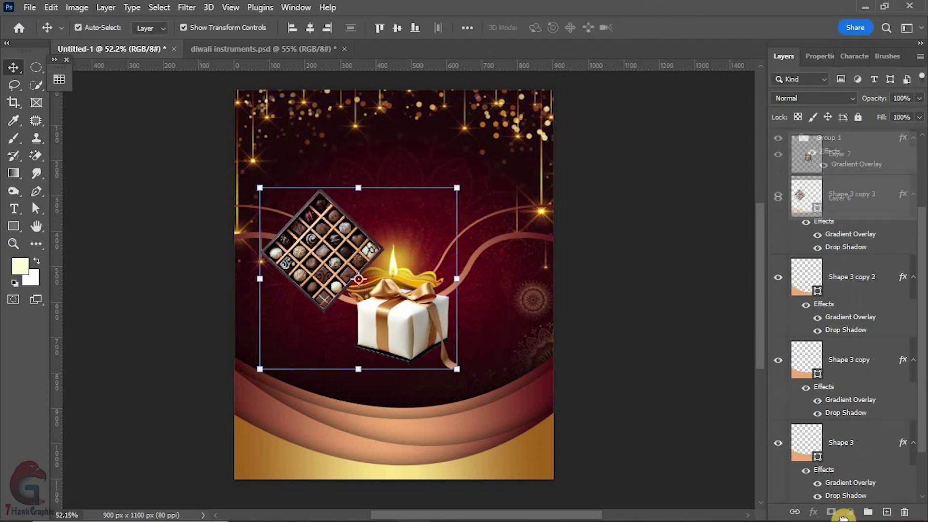
# Select the Shape 3 wave layers and group them together.
pyautogui.click(840, 337)
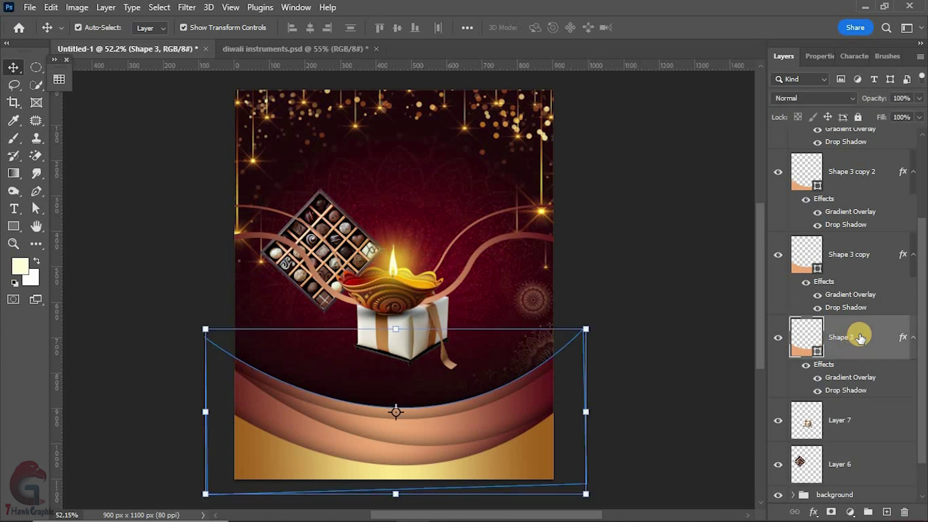
pyautogui.scroll(2, 854, 333)
pyautogui.keyDown('shift'); pyautogui.click(848, 186); pyautogui.keyUp('shift')
pyautogui.moveTo(848, 186); pyautogui.dragTo(868, 512)
# Lower the gift box into the waves and place the chocolate box beside it.
pyautogui.scroll(3, 450, 377)
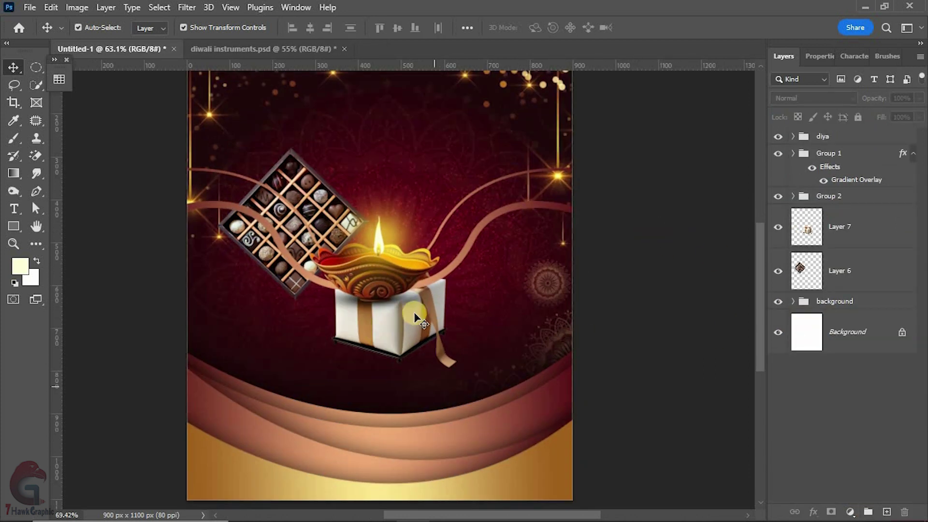
pyautogui.moveTo(418, 338)
pyautogui.mouseDown()
pyautogui.moveTo(401, 406)
pyautogui.moveTo(412, 401)
pyautogui.mouseUp()
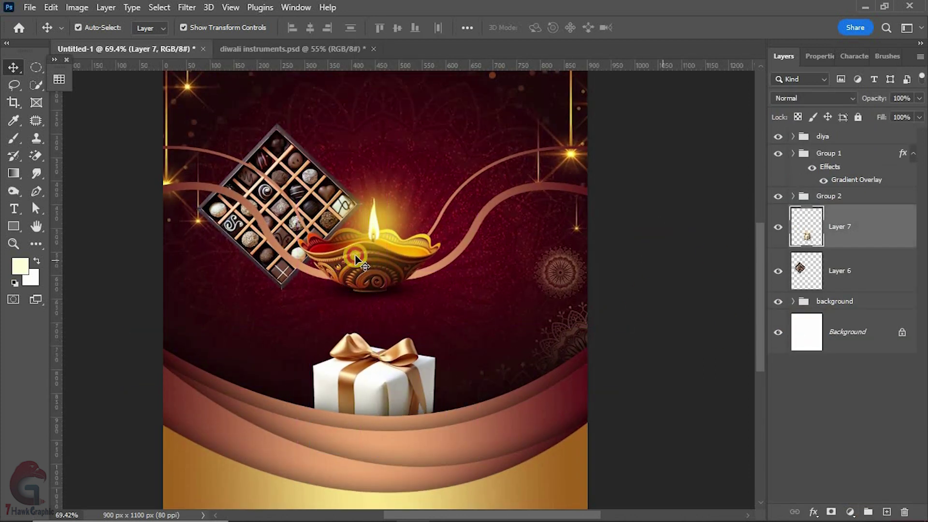
pyautogui.moveTo(290, 166)
pyautogui.mouseDown()
pyautogui.moveTo(489, 373)
pyautogui.moveTo(480, 372)
pyautogui.mouseUp()
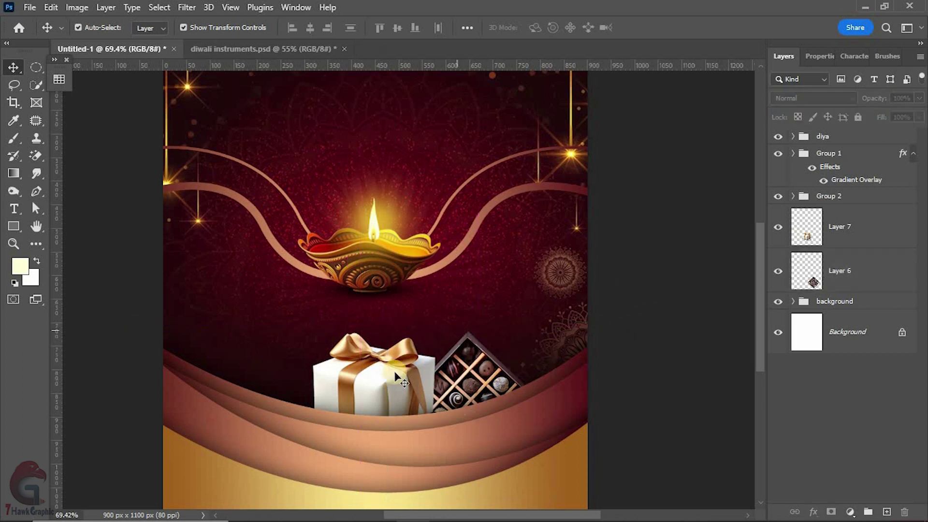
pyautogui.moveTo(395, 379); pyautogui.dragTo(409, 378)
pyautogui.moveTo(493, 370)
pyautogui.mouseDown()
pyautogui.moveTo(503, 366)
pyautogui.moveTo(298, 363)
pyautogui.mouseUp()
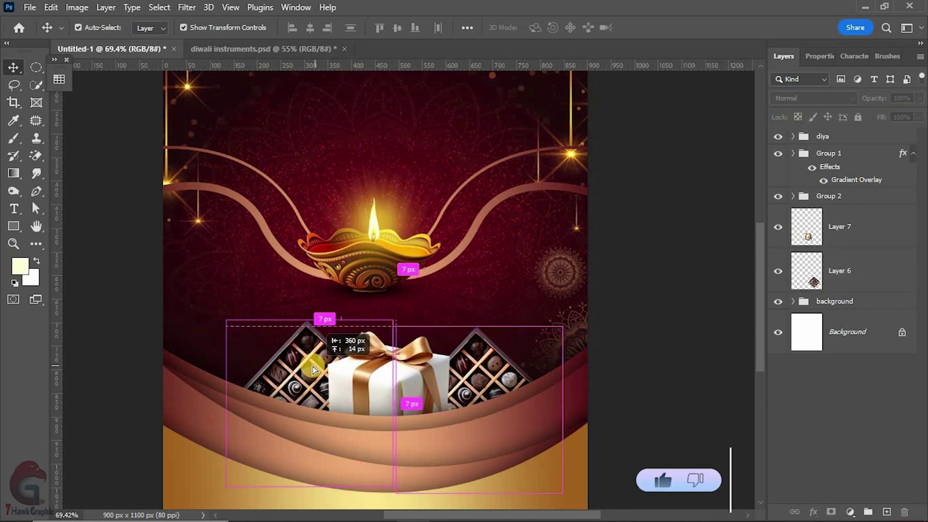
# Duplicate the chocolate box onto the gift's left, tilt the copy, and fine-tune its position.
pyautogui.moveTo(825, 234); pyautogui.dragTo(826, 207)
pyautogui.hscroll(-3, 632, 256)
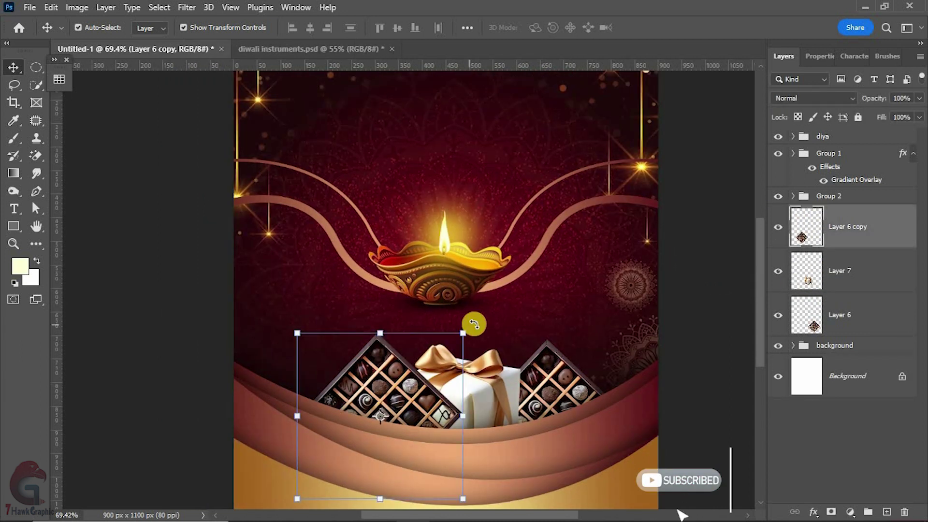
pyautogui.moveTo(473, 324)
pyautogui.mouseDown()
pyautogui.moveTo(492, 341)
pyautogui.moveTo(491, 333)
pyautogui.mouseUp()
pyautogui.moveTo(425, 377); pyautogui.dragTo(417, 374)
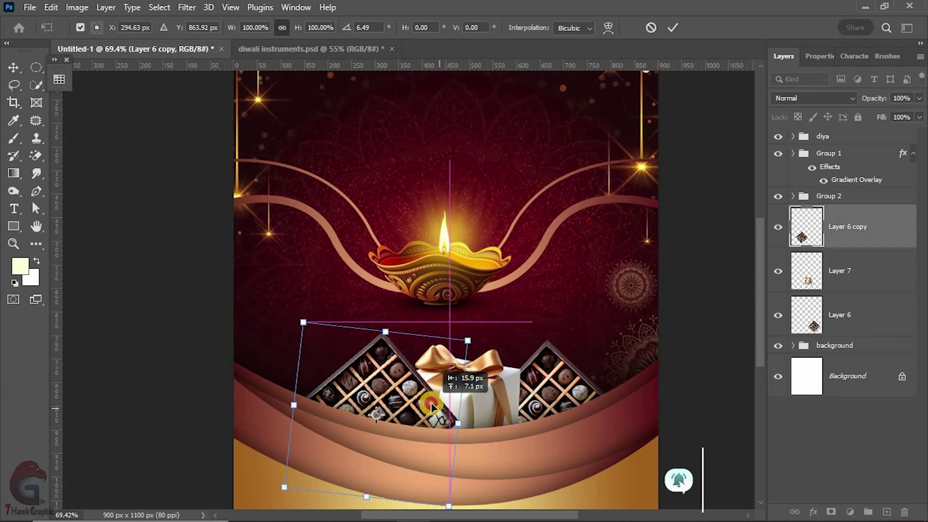
pyautogui.press('Return')
pyautogui.moveTo(460, 314); pyautogui.dragTo(428, 281)
pyautogui.moveTo(314, 309); pyautogui.dragTo(309, 318)
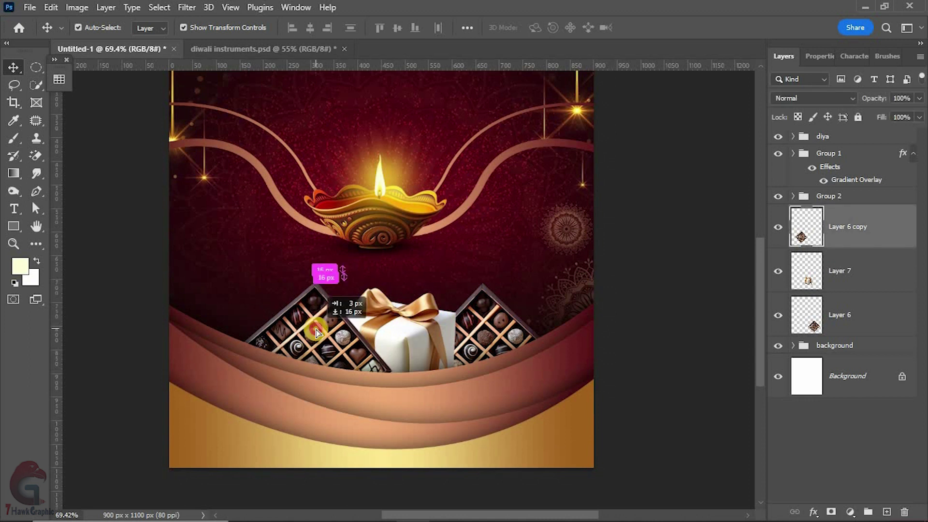
# Add a drop shadow to the copied chocolate box and copy it onto the gift and other chocolate box.
pyautogui.rightClick(857, 218)
pyautogui.click(792, 20)
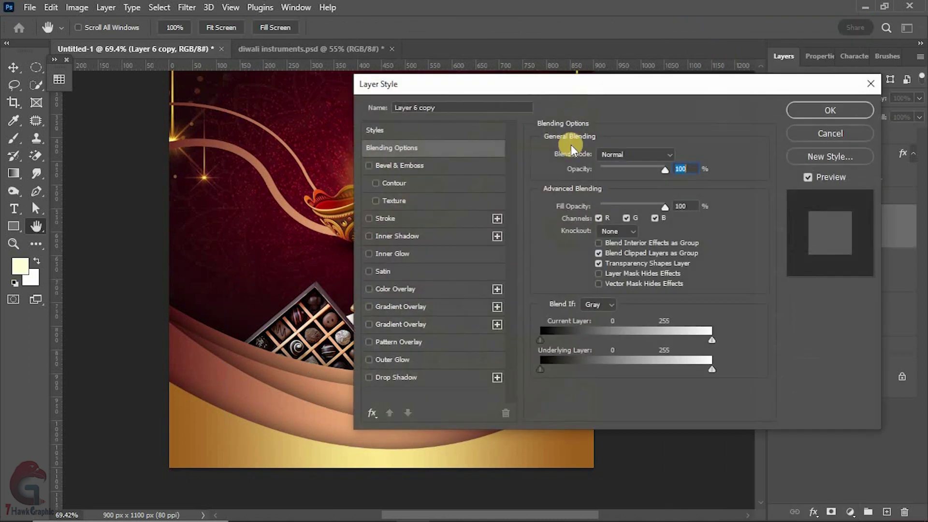
pyautogui.click(539, 330)
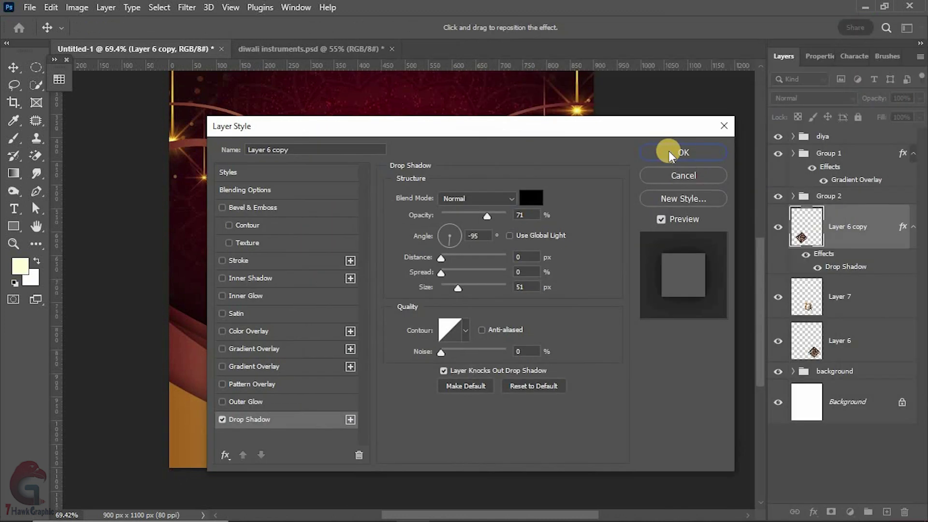
pyautogui.click(672, 150)
pyautogui.moveTo(816, 297); pyautogui.dragTo(817, 297)
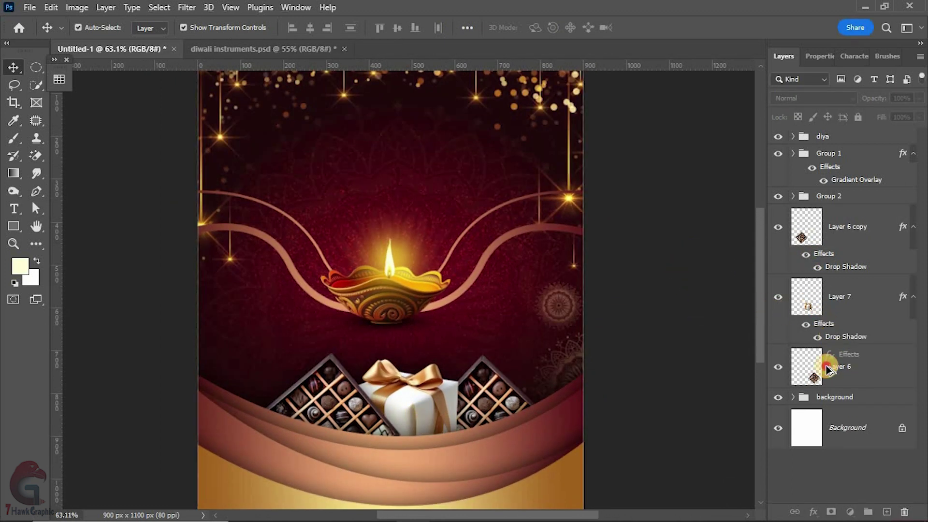
pyautogui.moveTo(828, 370); pyautogui.dragTo(827, 371)
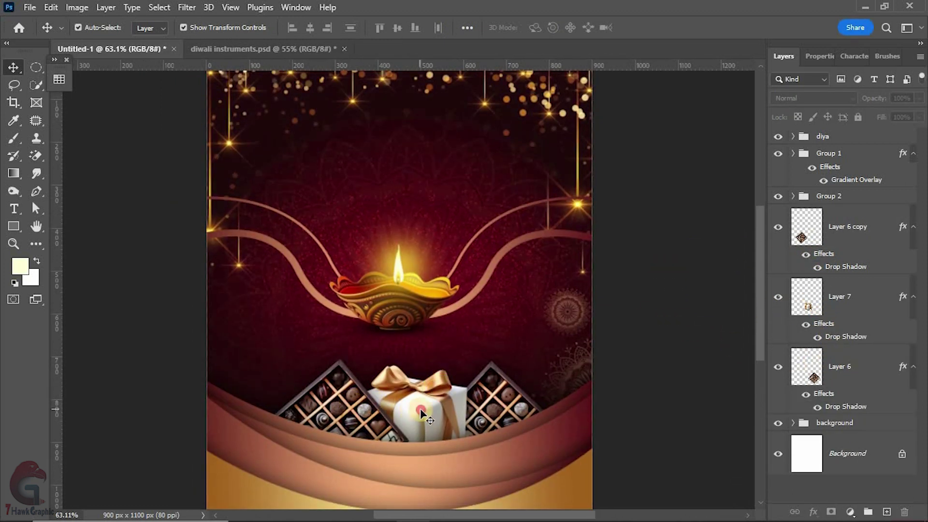
pyautogui.moveTo(389, 345); pyautogui.dragTo(377, 302)
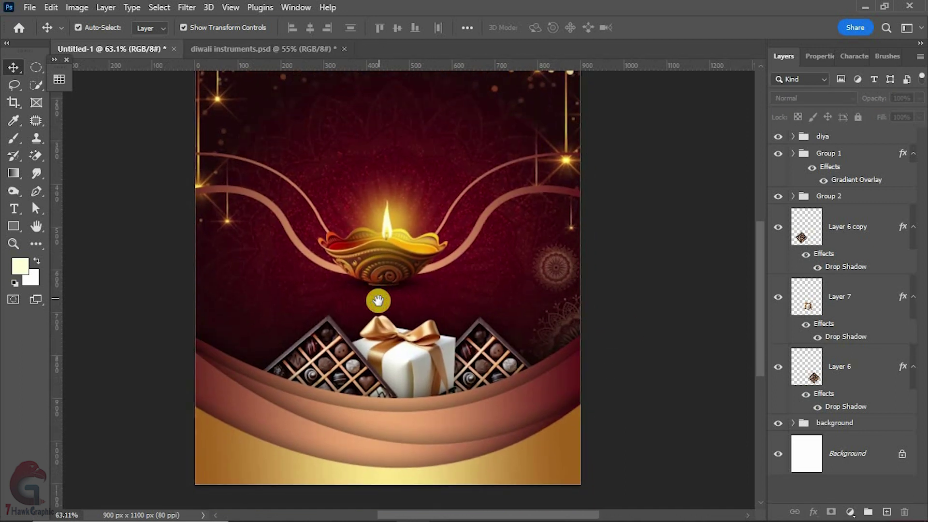
# In diwali instruments, show only the fireworks layer and pick it up to carry over.
pyautogui.click(222, 57)
pyautogui.keyDown('alt'); pyautogui.click(777, 282); pyautogui.keyUp('alt')
pyautogui.click(466, 374)
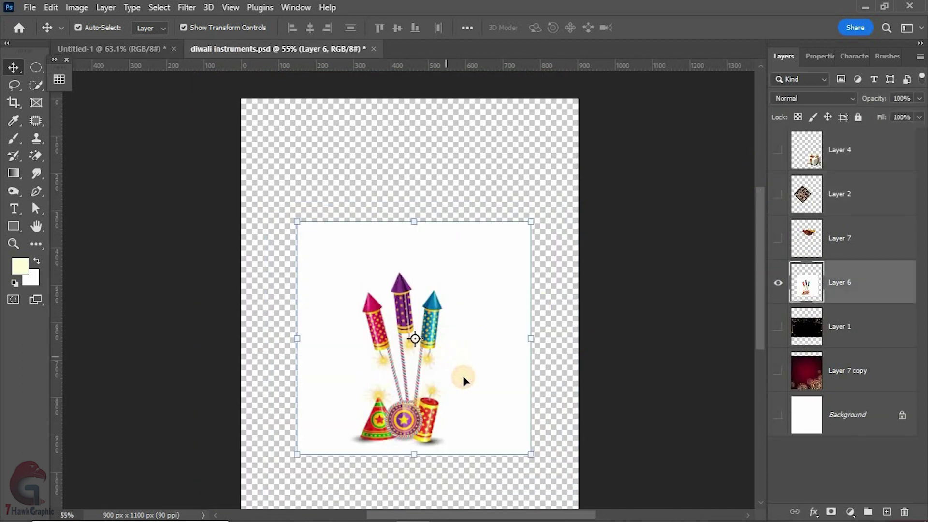
pyautogui.scroll(1, 466, 375)
pyautogui.moveTo(460, 365); pyautogui.dragTo(447, 354)
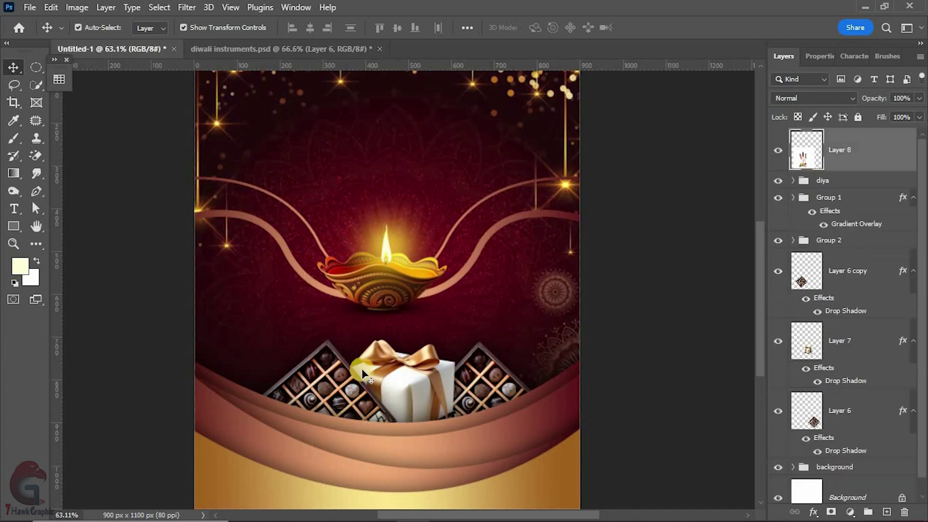
# Drop the fireworks into the poster and hide their white background with a Color Range mask, inverted.
pyautogui.moveTo(158, 167); pyautogui.dragTo(353, 353)
pyautogui.click(157, 7)
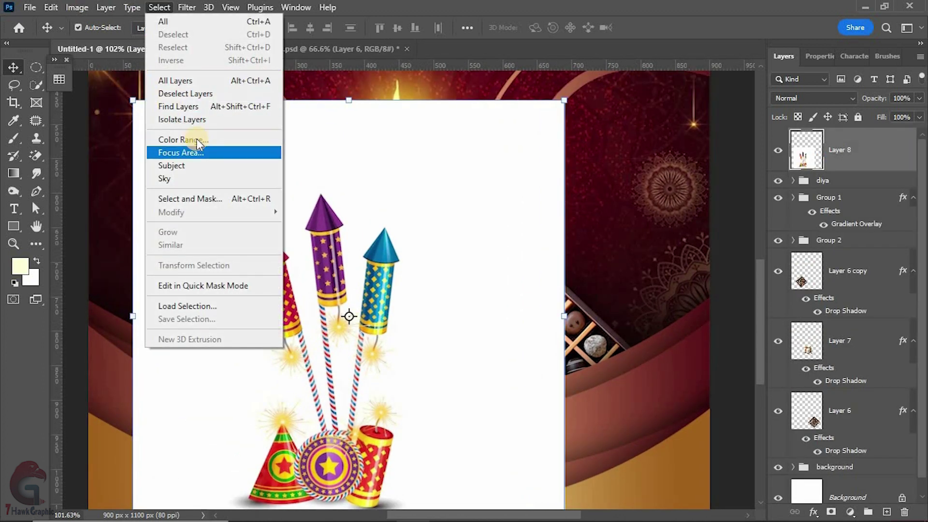
pyautogui.click(195, 139)
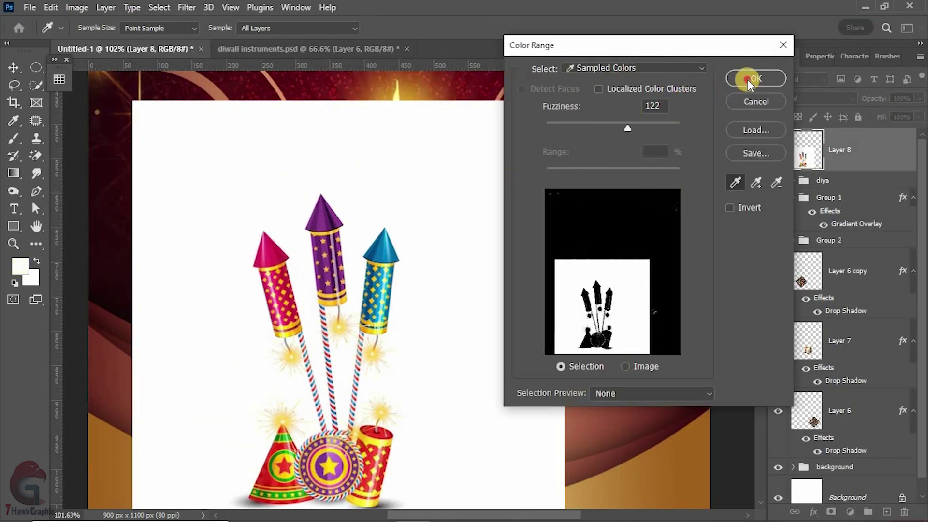
pyautogui.click(748, 79)
pyautogui.press('v')
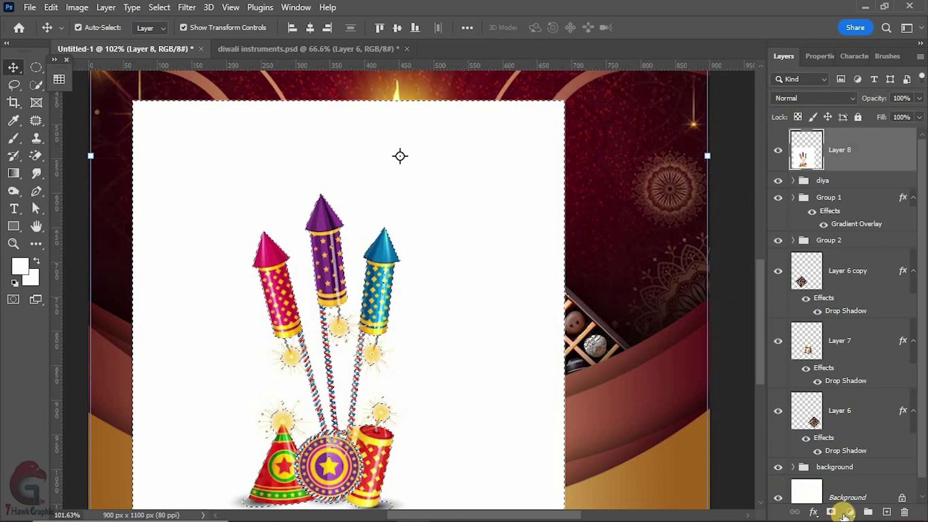
pyautogui.click(830, 512)
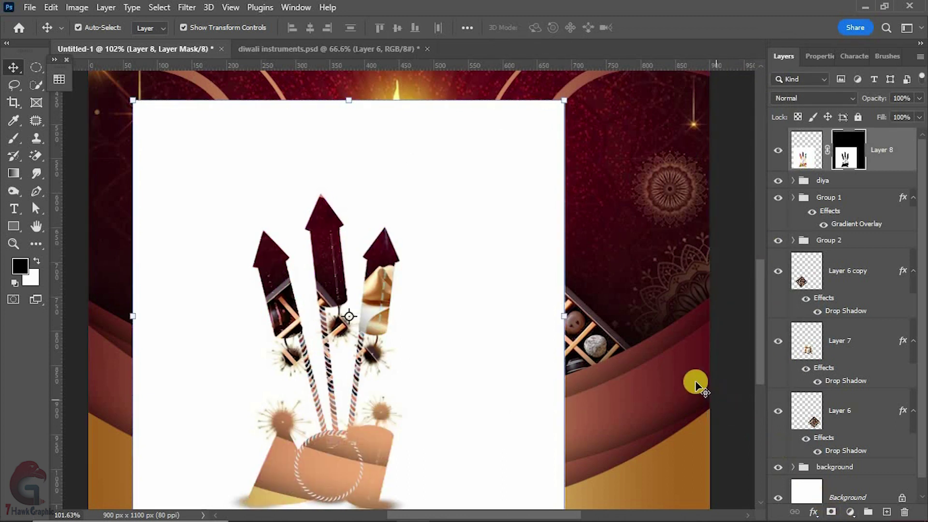
pyautogui.hotkey('ctrl', 'i')
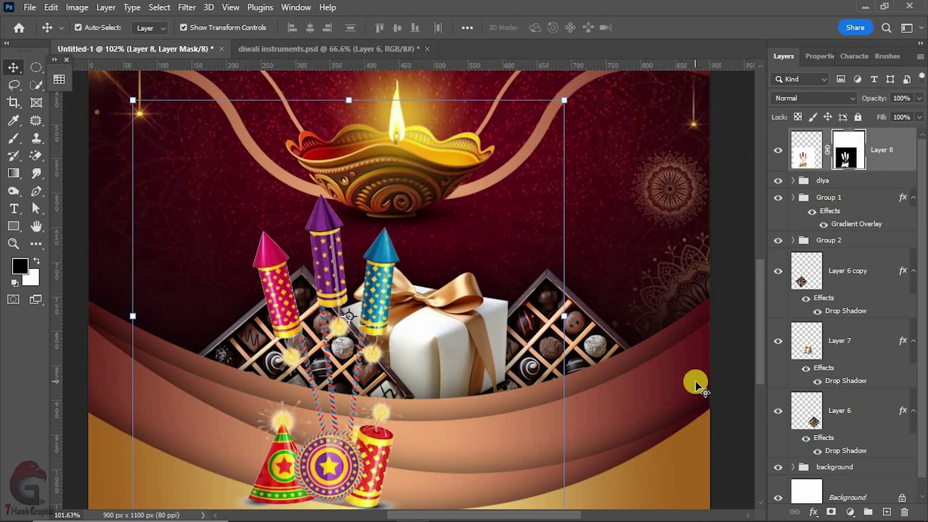
# Scale the fireworks to about 80%, tilt them about 20° left, place them lower-left, and move Layer 8 down the stack.
pyautogui.hotkey('ctrl', '0')
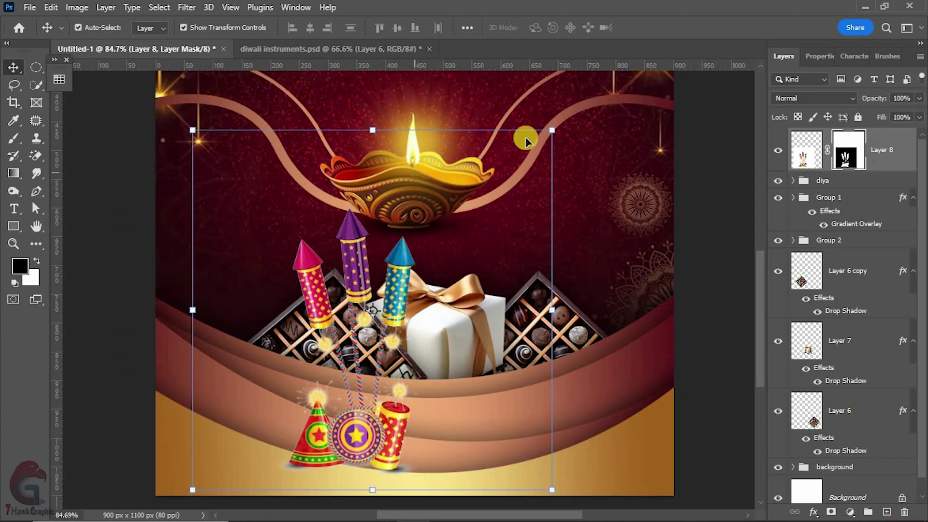
pyautogui.moveTo(524, 131); pyautogui.dragTo(478, 205)
pyautogui.moveTo(331, 289); pyautogui.dragTo(288, 244)
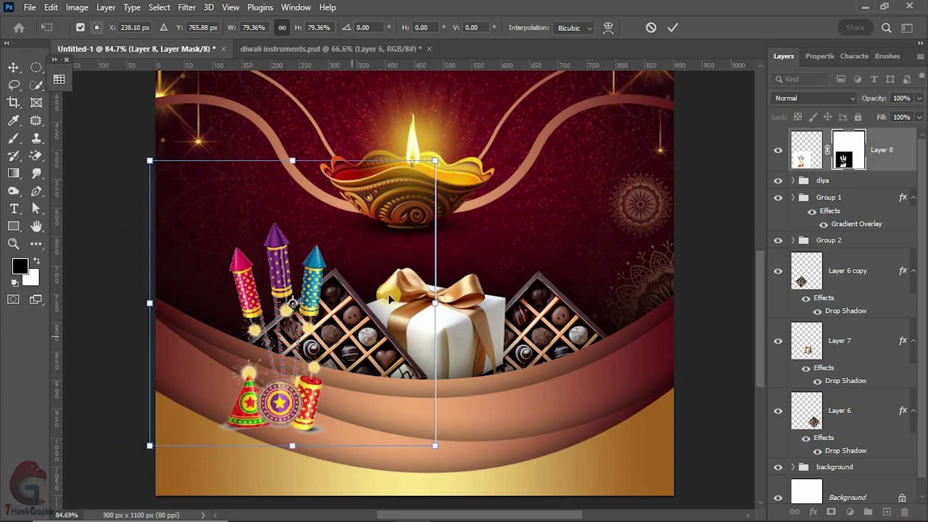
pyautogui.moveTo(449, 156); pyautogui.dragTo(390, 112)
pyautogui.moveTo(289, 296); pyautogui.dragTo(253, 303)
pyautogui.click(673, 27)
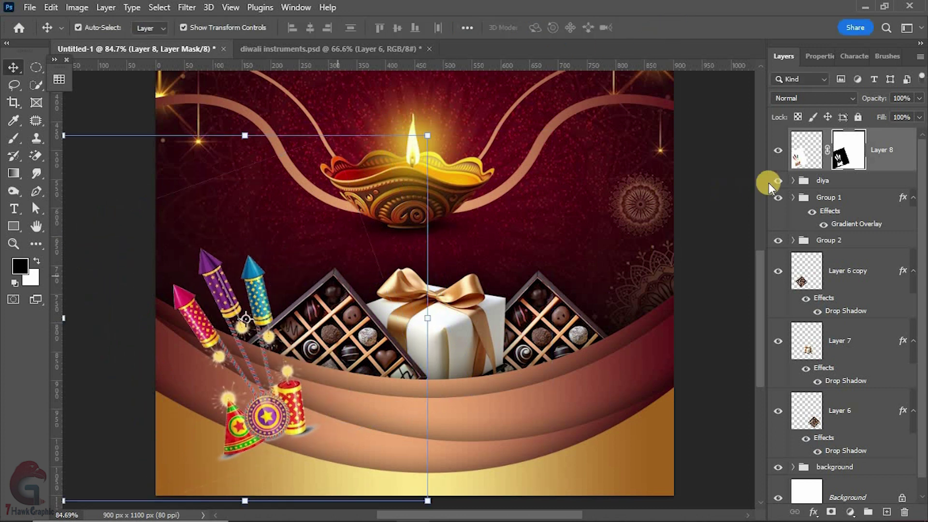
pyautogui.moveTo(898, 339)
pyautogui.mouseDown()
pyautogui.moveTo(898, 516)
pyautogui.moveTo(843, 419)
pyautogui.mouseUp()
pyautogui.scroll(-2, 446, 377)
pyautogui.click(862, 423)
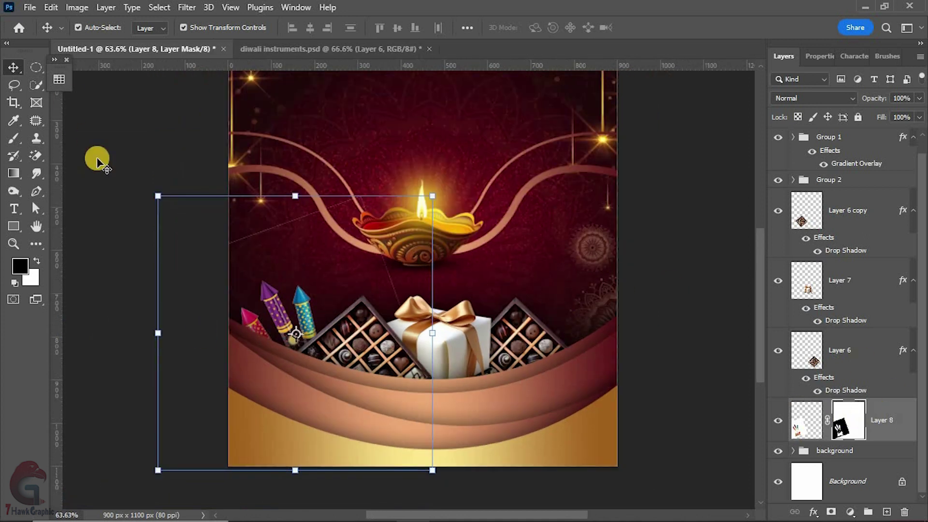
# Add an Exposure adjustment lowered to -1.78 to darken the fireworks.
pyautogui.press('b')
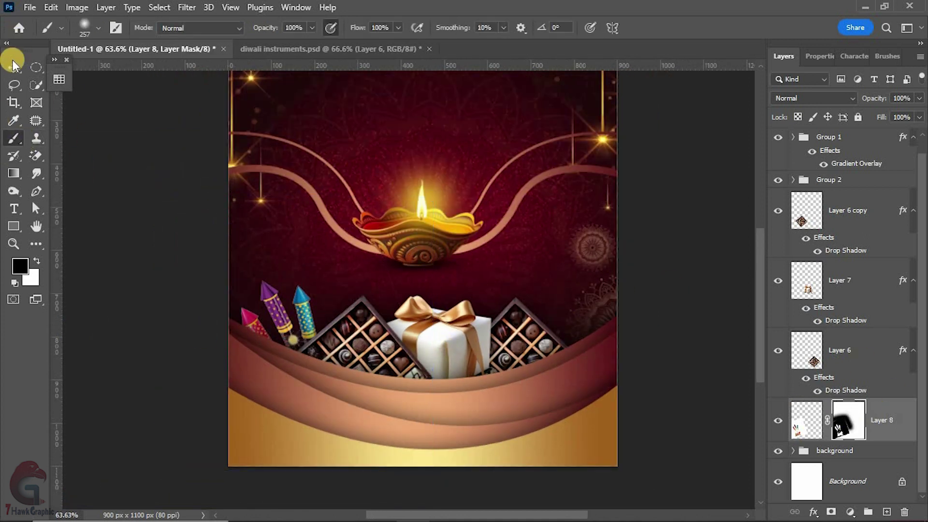
pyautogui.click(14, 66)
pyautogui.scroll(3, 307, 334)
pyautogui.click(849, 513)
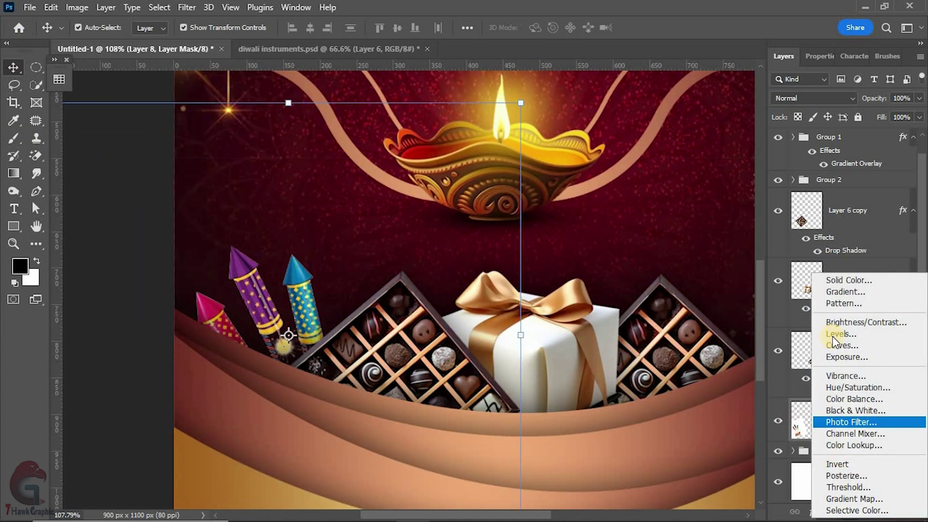
pyautogui.click(846, 357)
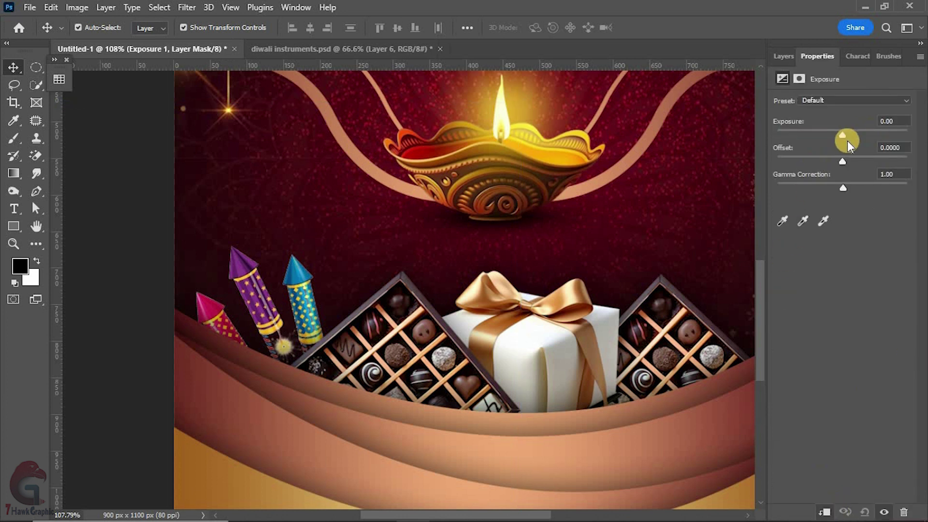
pyautogui.moveTo(831, 132); pyautogui.dragTo(826, 131)
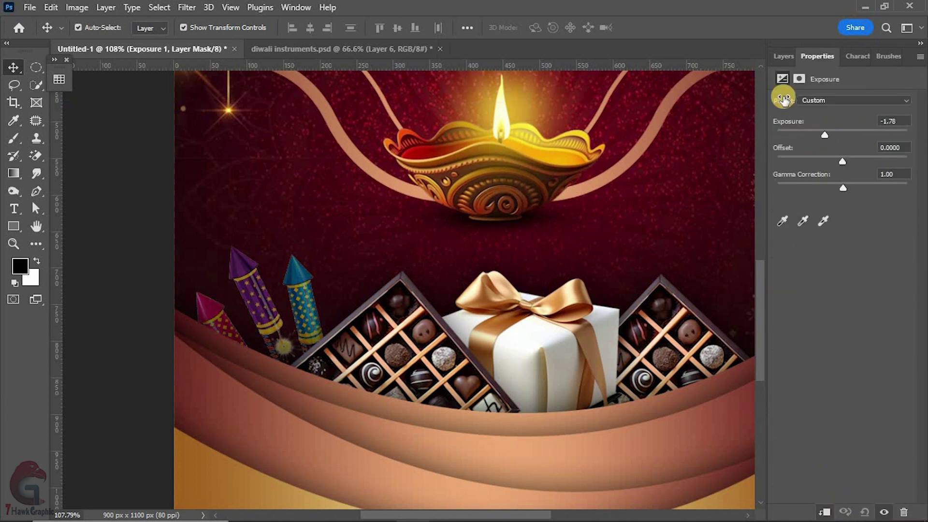
# Zoom out to the whole poster and select the fireworks together with their exposure layer.
pyautogui.click(14, 138)
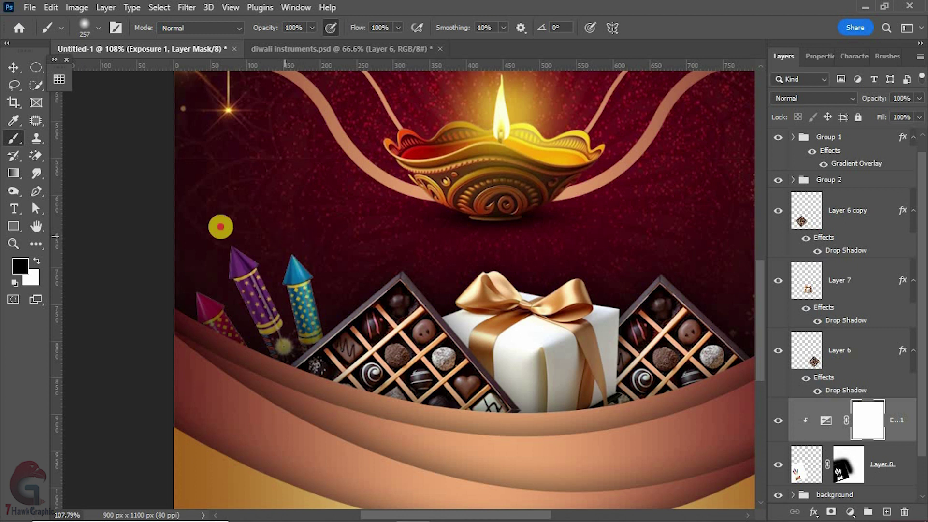
pyautogui.hotkey('ctrl', '0')
pyautogui.click(13, 67)
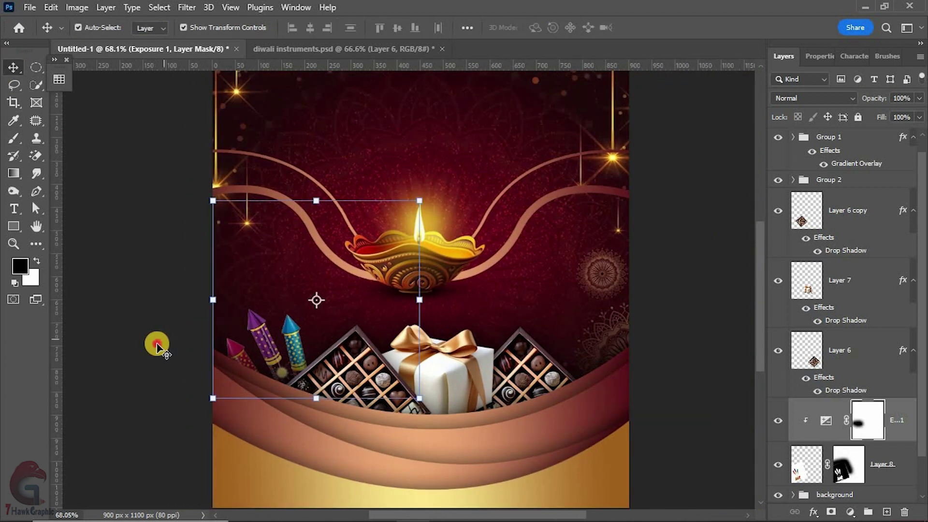
pyautogui.click(162, 356)
pyautogui.keyDown('shift'); pyautogui.click(871, 448); pyautogui.keyUp('shift')
# Group the fireworks with their exposure layer and drag a duplicate to the right.
pyautogui.scroll(-1, 878, 497)
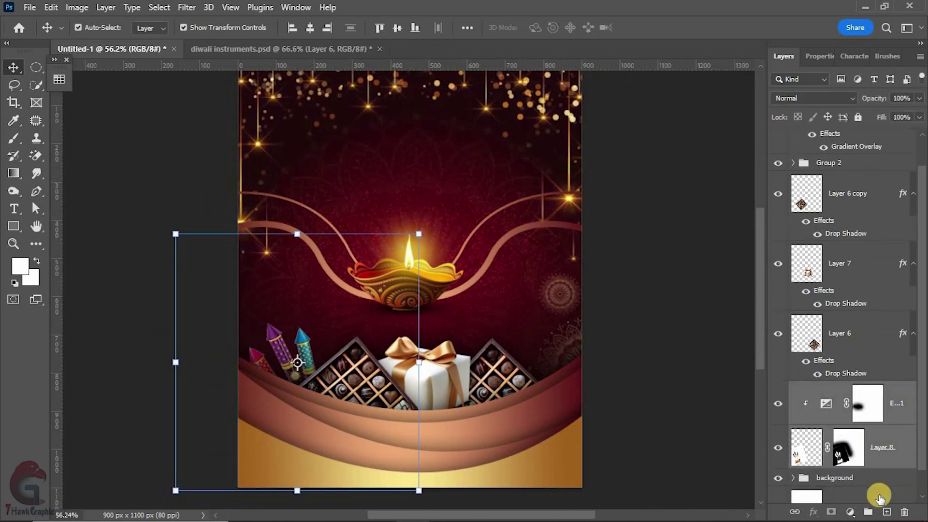
pyautogui.hotkey('ctrl', 'g')
pyautogui.hotkey('ctrl', 'j')
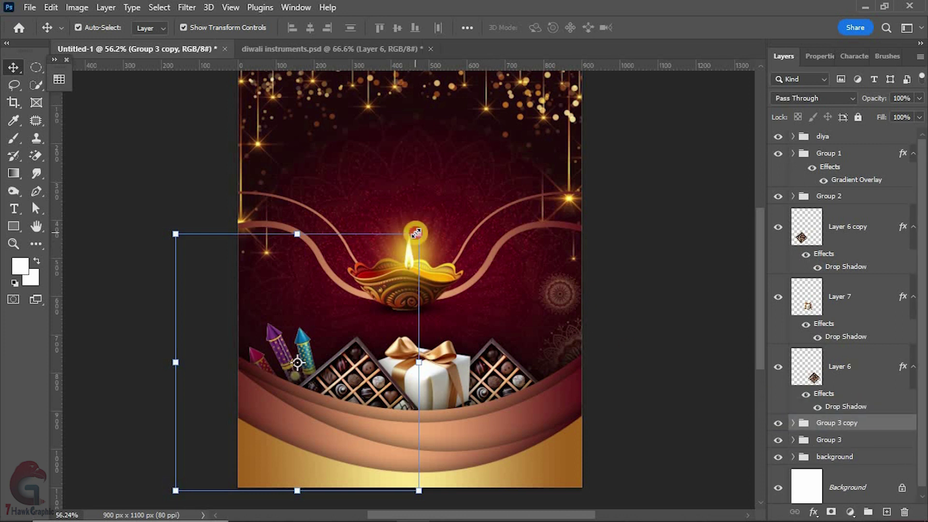
pyautogui.hotkey('ctrl', 't')
pyautogui.moveTo(310, 300); pyautogui.dragTo(546, 290)
# Flip the fireworks copy horizontally at the lower right, then slightly enlarge the gift.
pyautogui.rightClick(505, 338)
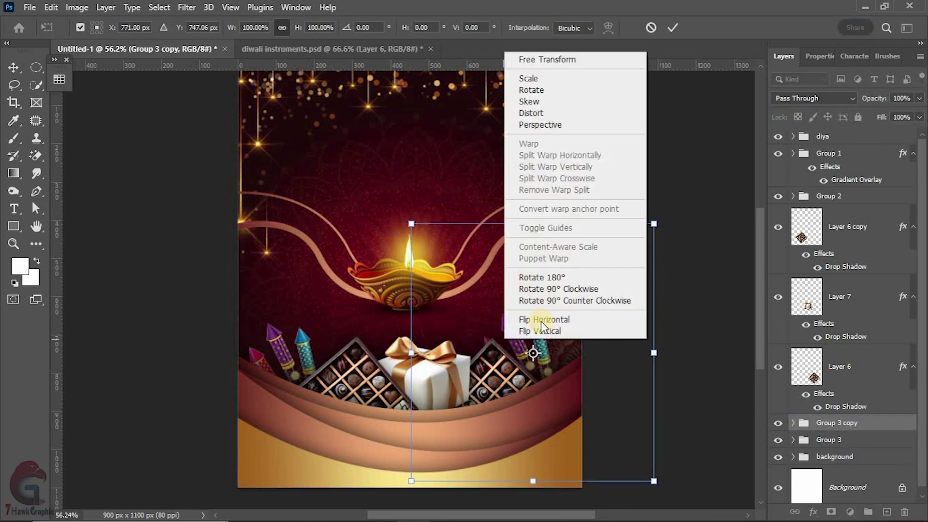
pyautogui.click(543, 320)
pyautogui.moveTo(553, 342); pyautogui.dragTo(551, 346)
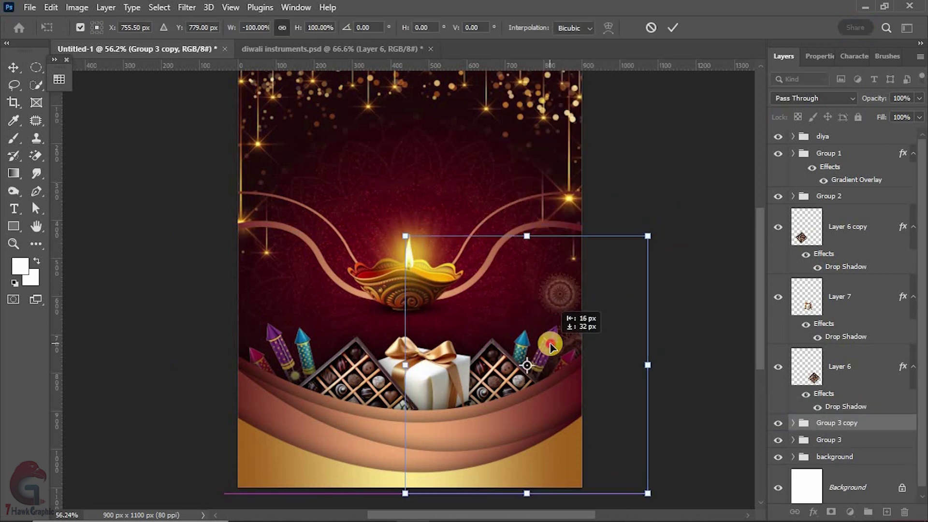
pyautogui.click(669, 30)
pyautogui.click(425, 367)
pyautogui.moveTo(373, 335); pyautogui.dragTo(362, 325)
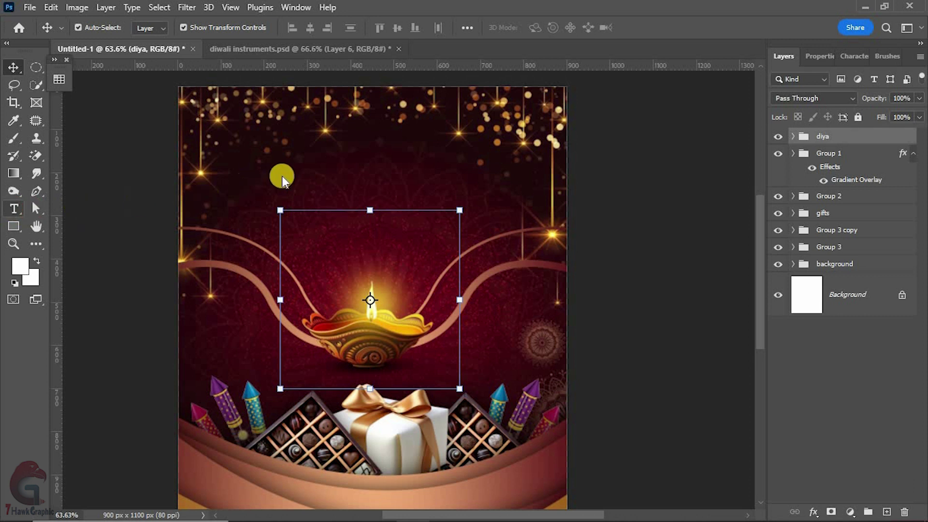
# Add a white 'Happy Diwali' text title and position it at the top centre.
pyautogui.press('t')
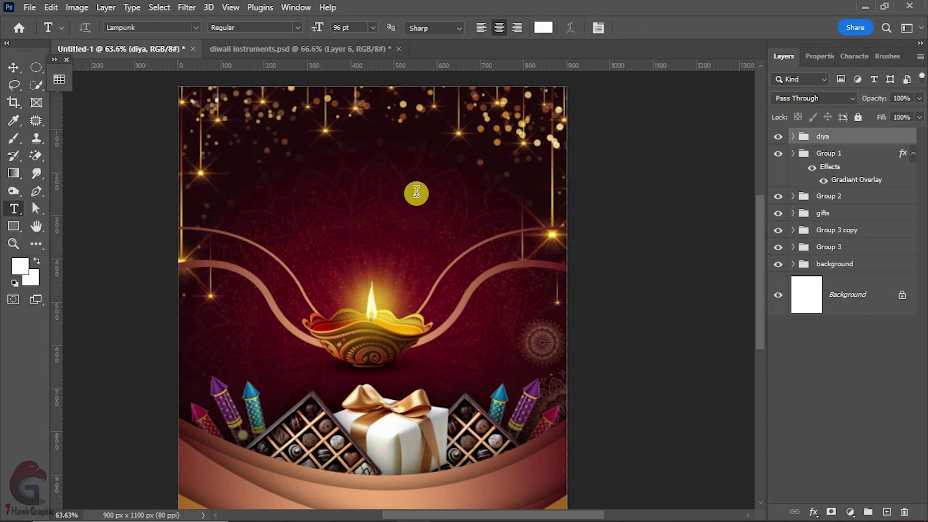
pyautogui.click(416, 193)
pyautogui.write('Happy')
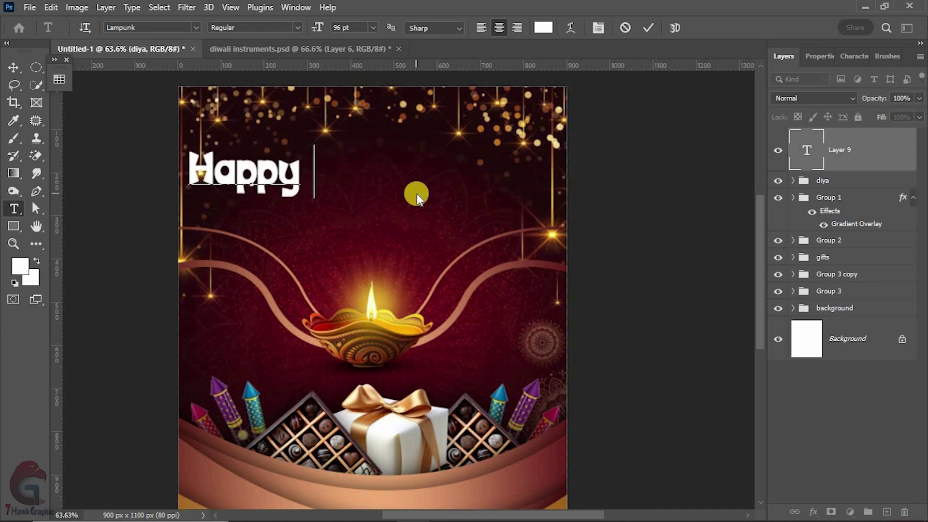
pyautogui.write(' Diwali')
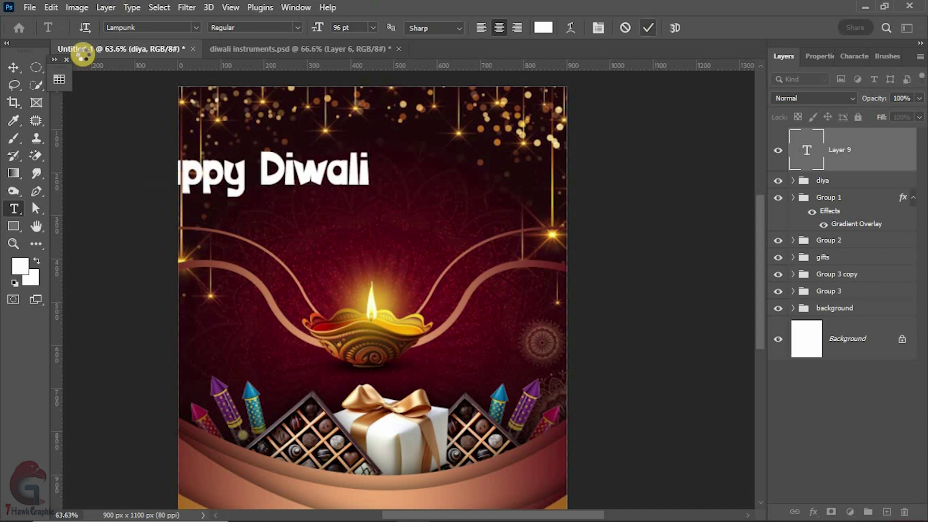
pyautogui.click(13, 68)
pyautogui.moveTo(452, 189); pyautogui.dragTo(463, 207)
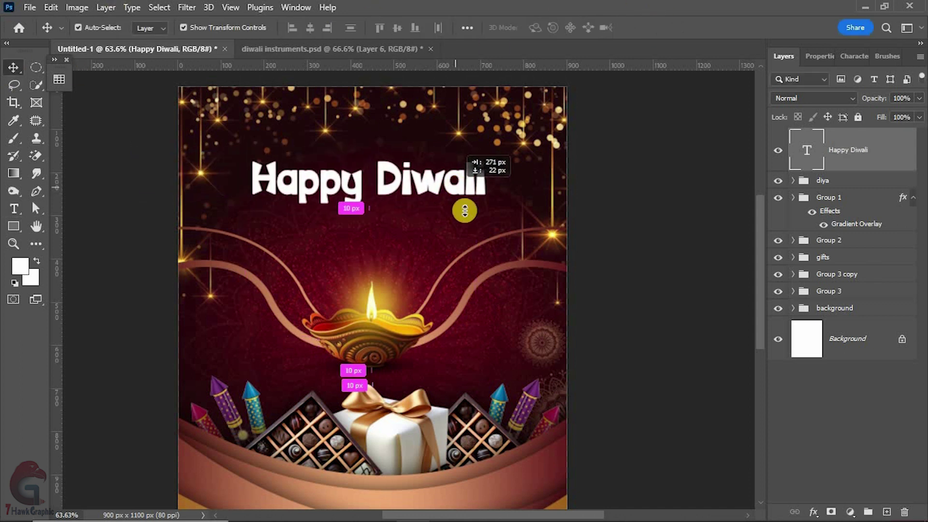
# Apply a Gradient Overlay to the Happy Diwali layer with Scale raised to 136%.
pyautogui.click(848, 149)
pyautogui.rightClick(848, 149)
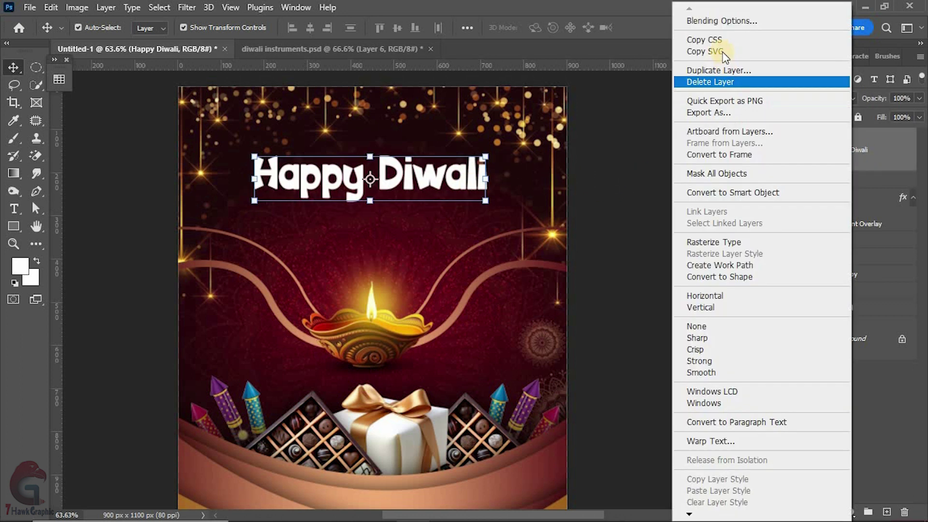
pyautogui.click(650, 103)
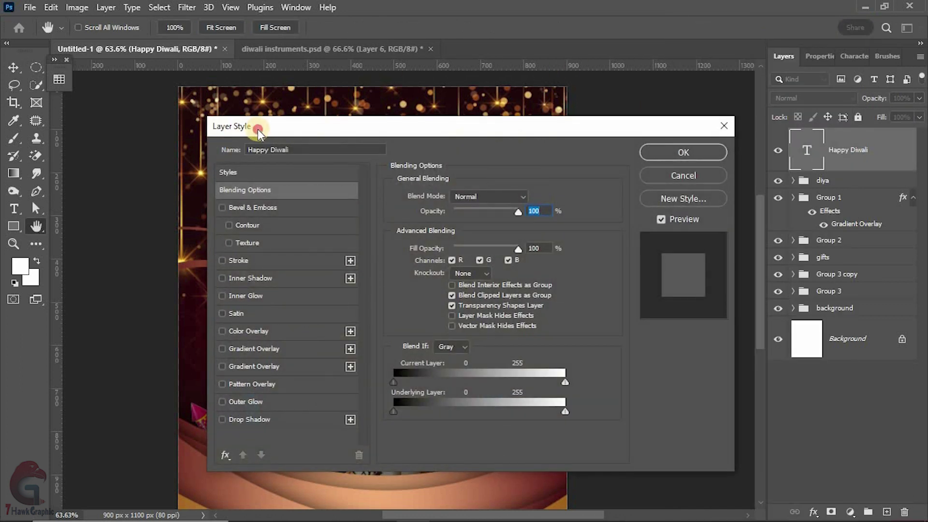
pyautogui.moveTo(265, 124); pyautogui.dragTo(596, 53)
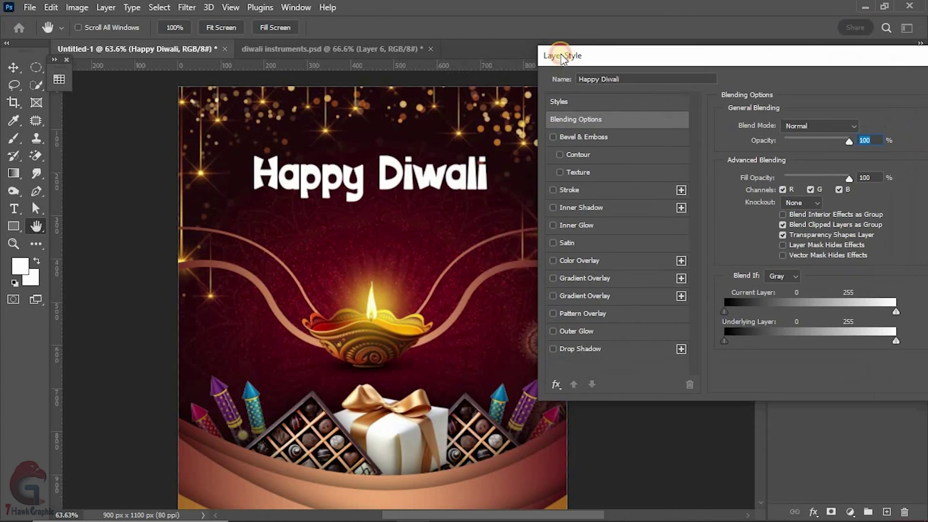
pyautogui.click(561, 346)
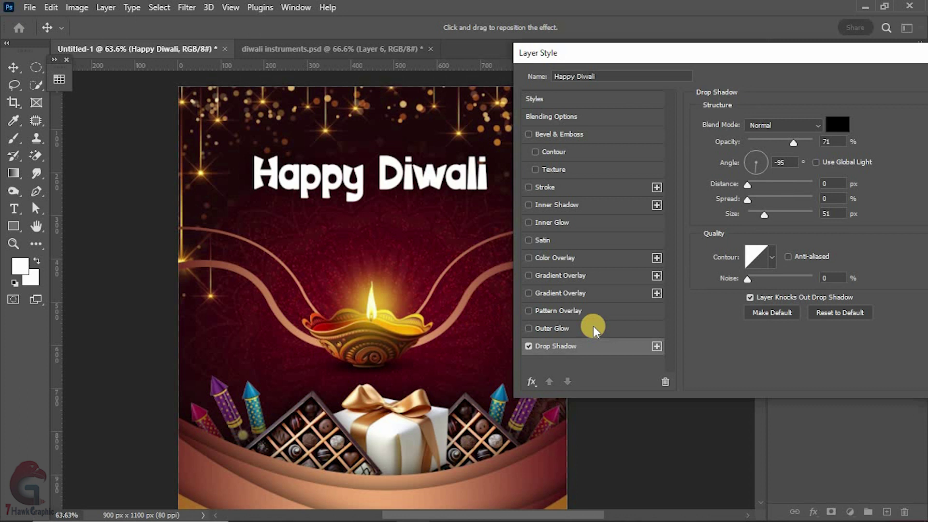
pyautogui.click(529, 346)
pyautogui.click(560, 275)
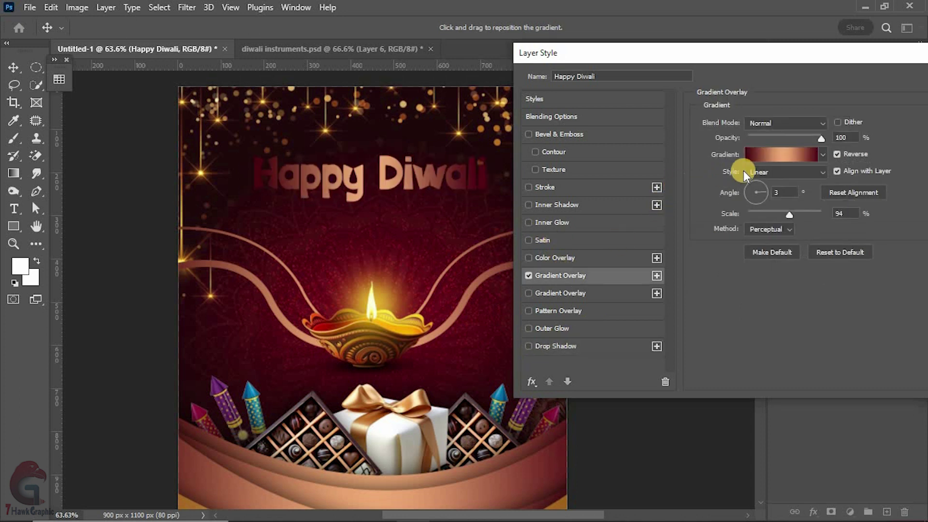
pyautogui.moveTo(795, 213); pyautogui.dragTo(816, 213)
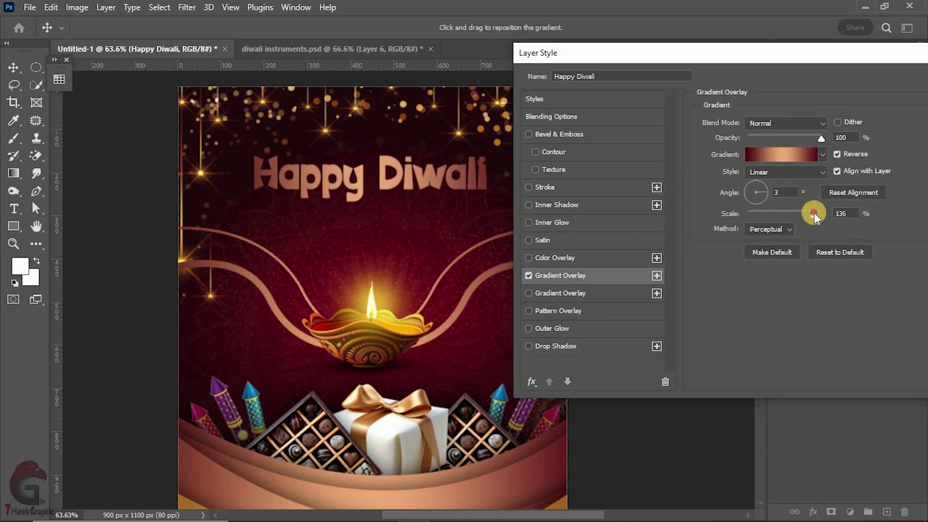
pyautogui.click(797, 123)
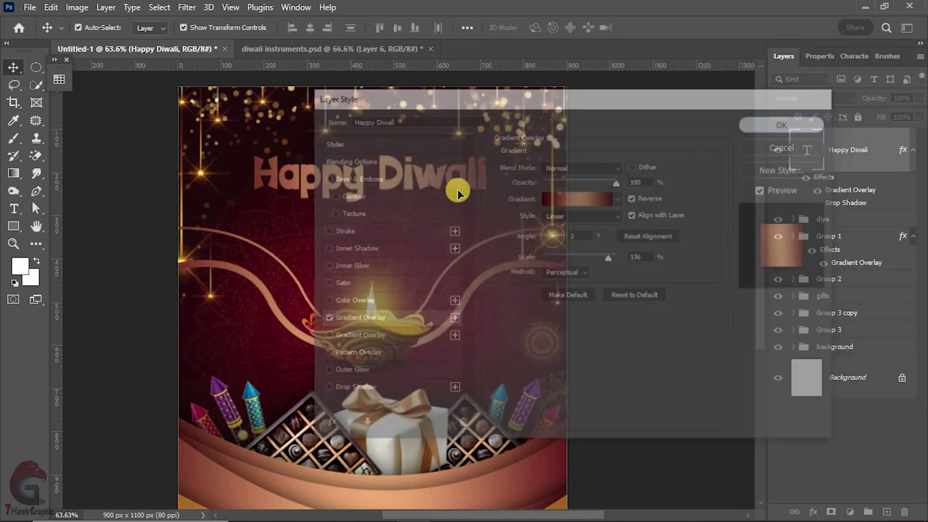
pyautogui.scroll(-2, 445, 297)
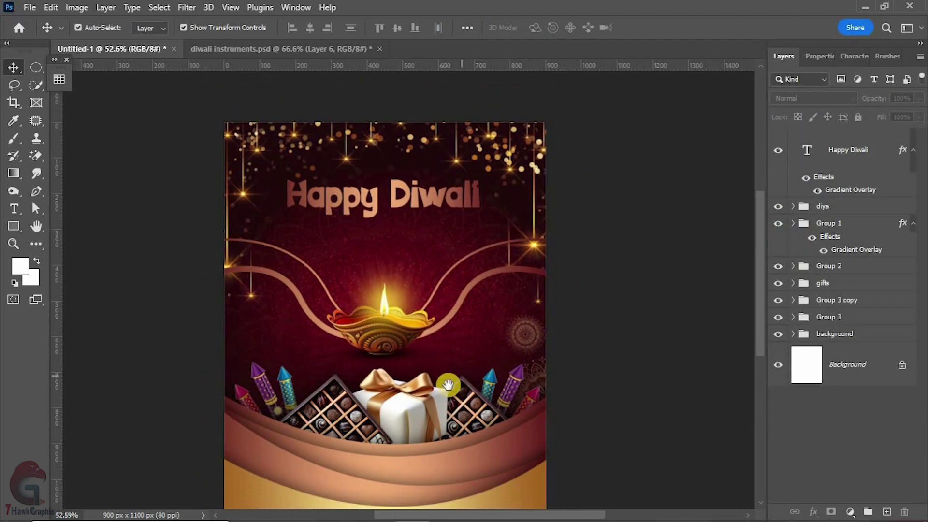
pyautogui.click(514, 483)
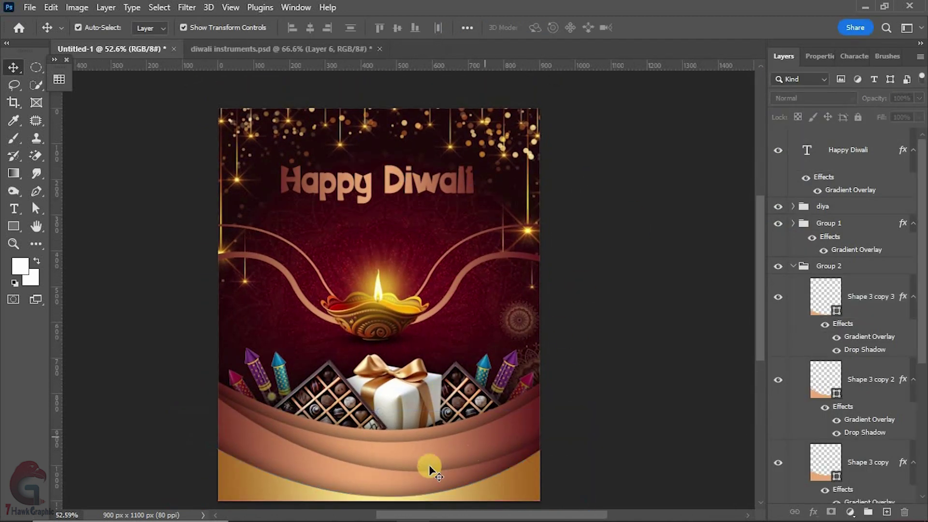
pyautogui.hotkey('ctrl', 't')
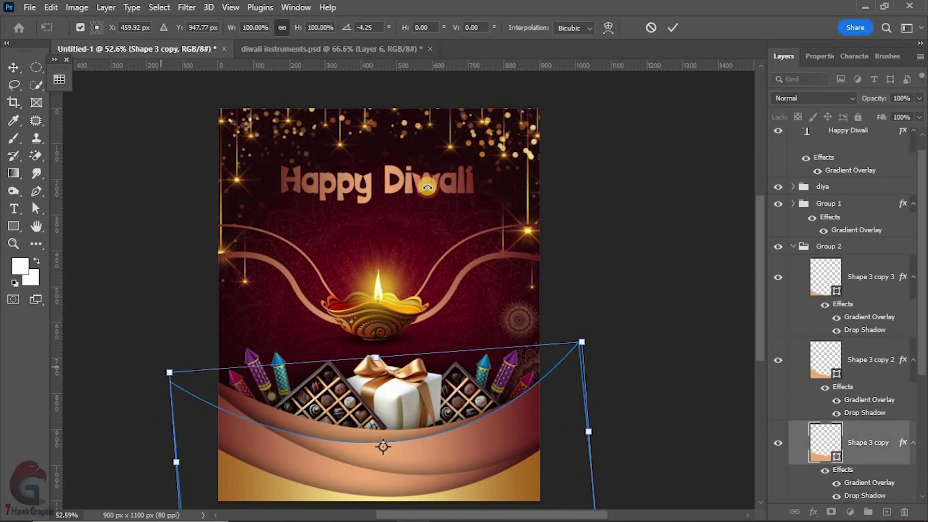
pyautogui.click(651, 28)
pyautogui.hotkey('ctrl', 't')
pyautogui.moveTo(599, 339); pyautogui.dragTo(669, 290)
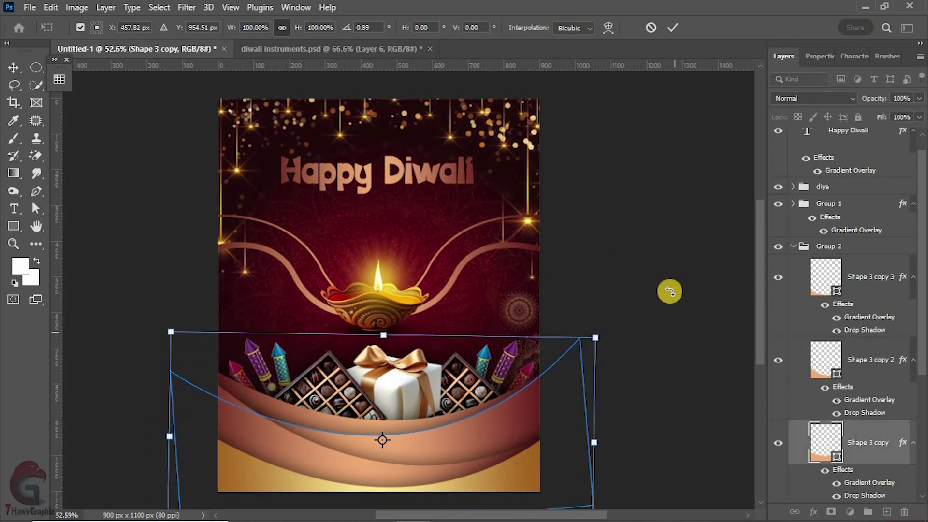
pyautogui.press('Return')
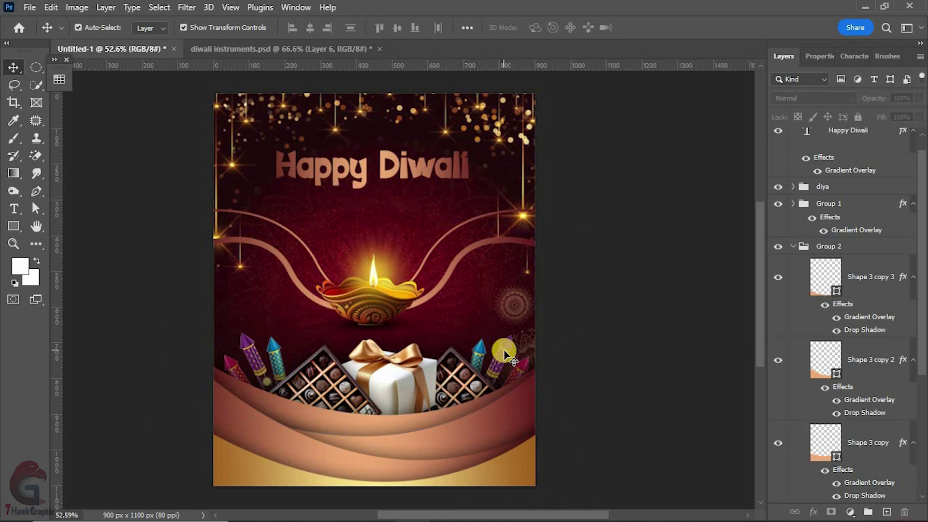
pyautogui.scroll(-2, 496, 431)
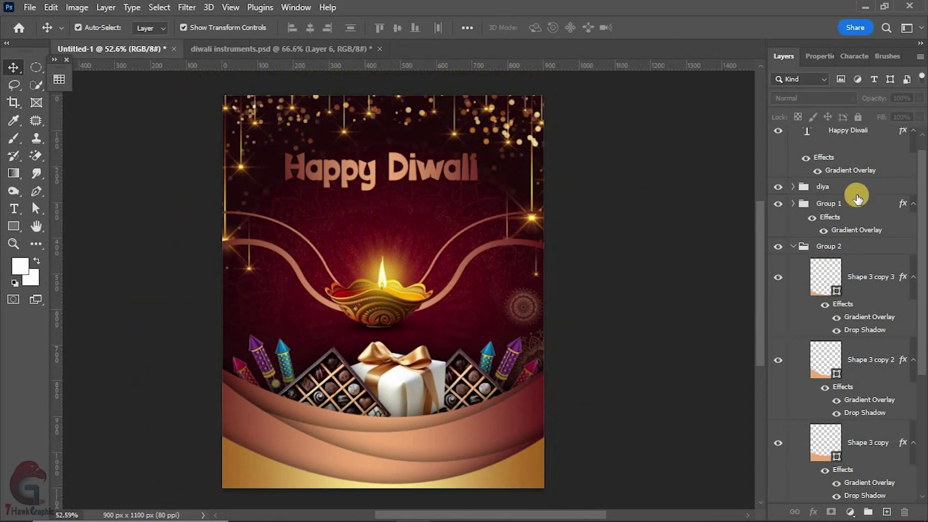
# Add a new layer and set up a peach foreground-to-transparent gradient.
pyautogui.click(886, 511)
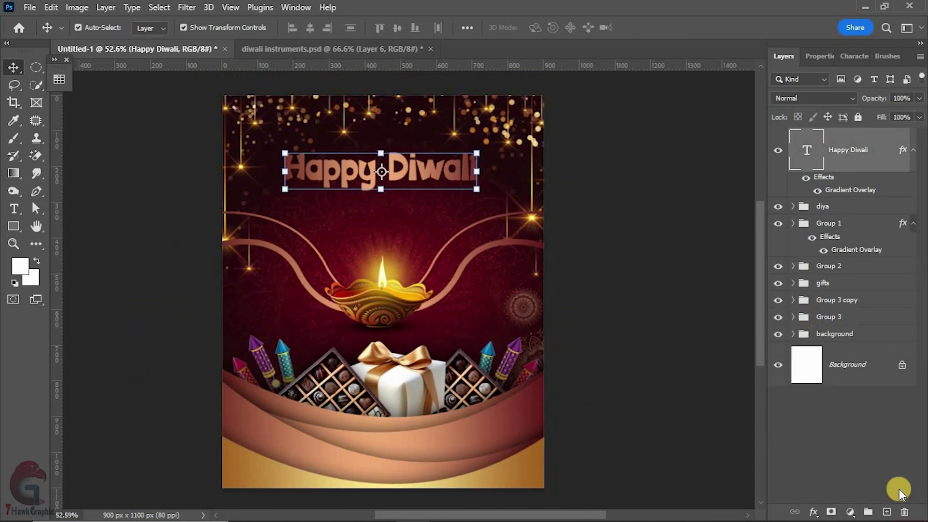
pyautogui.click(19, 180)
pyautogui.click(108, 28)
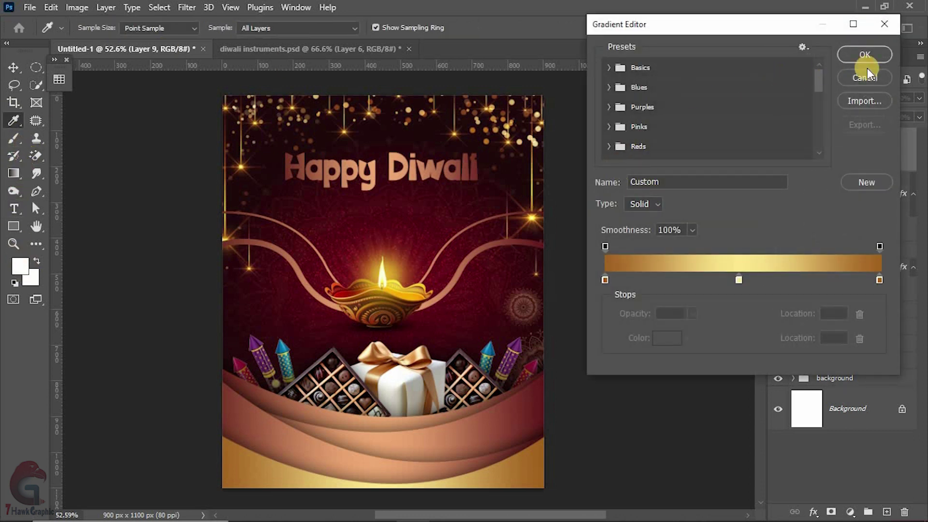
pyautogui.click(864, 55)
pyautogui.click(59, 78)
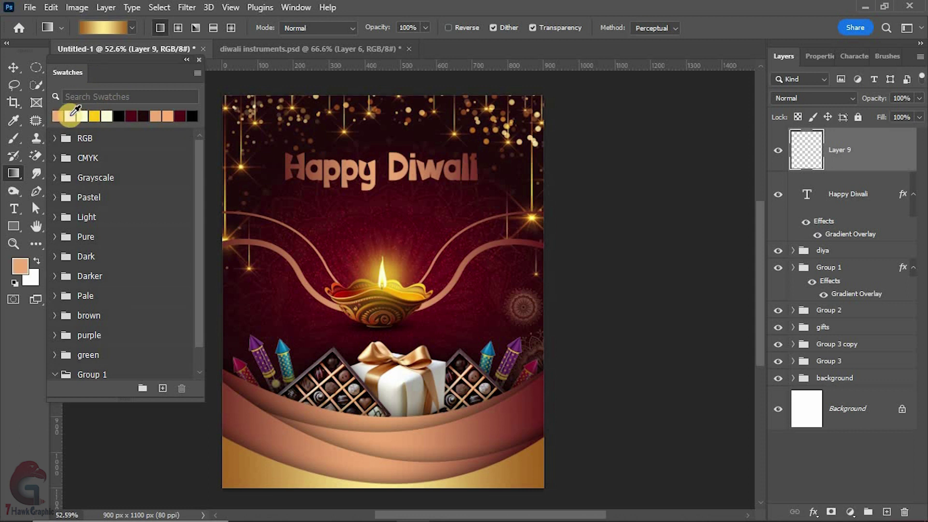
pyautogui.click(118, 31)
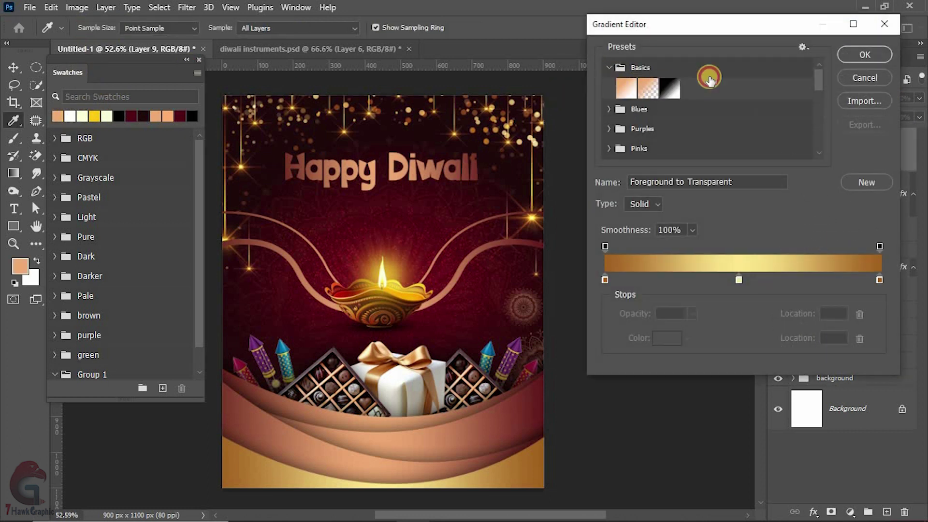
pyautogui.click(648, 87)
pyautogui.click(864, 54)
pyautogui.click(187, 59)
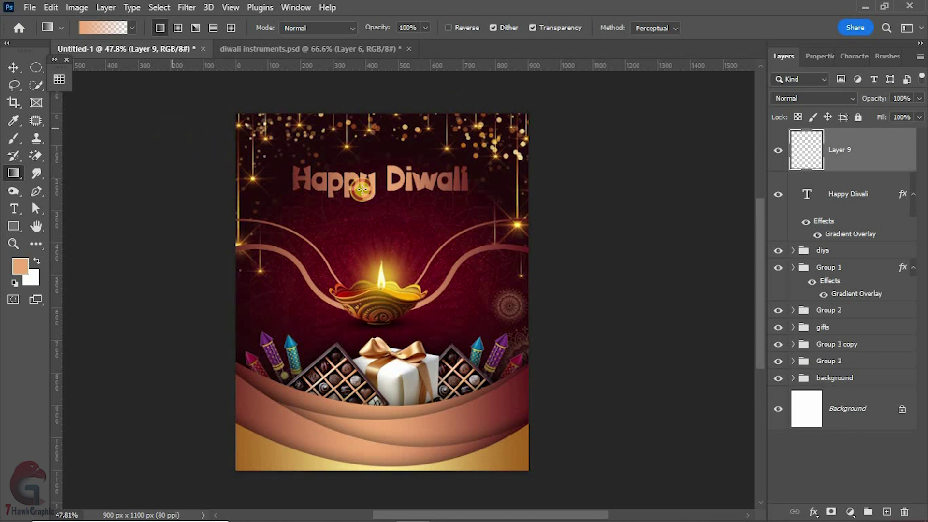
# Set the peach glow layer to Overlay and stretch it wider across the poster.
pyautogui.scroll(1, 421, 242)
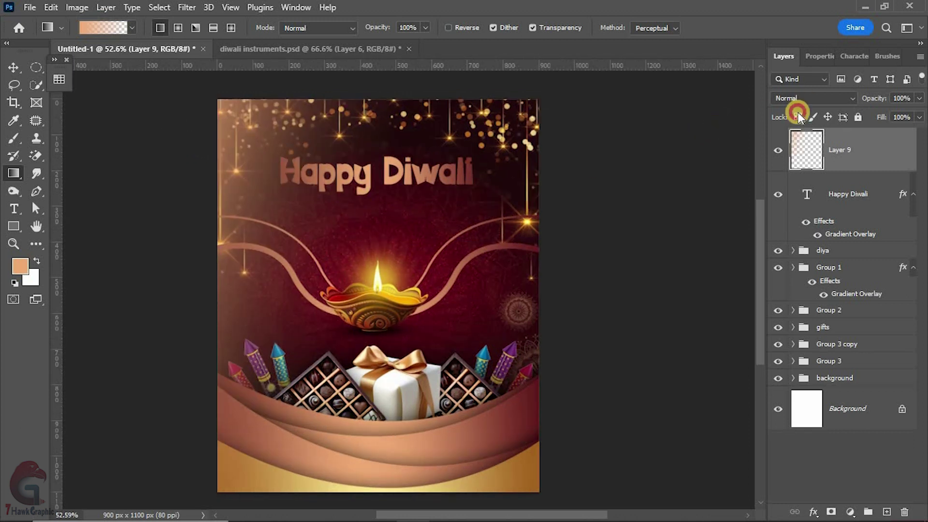
pyautogui.click(805, 99)
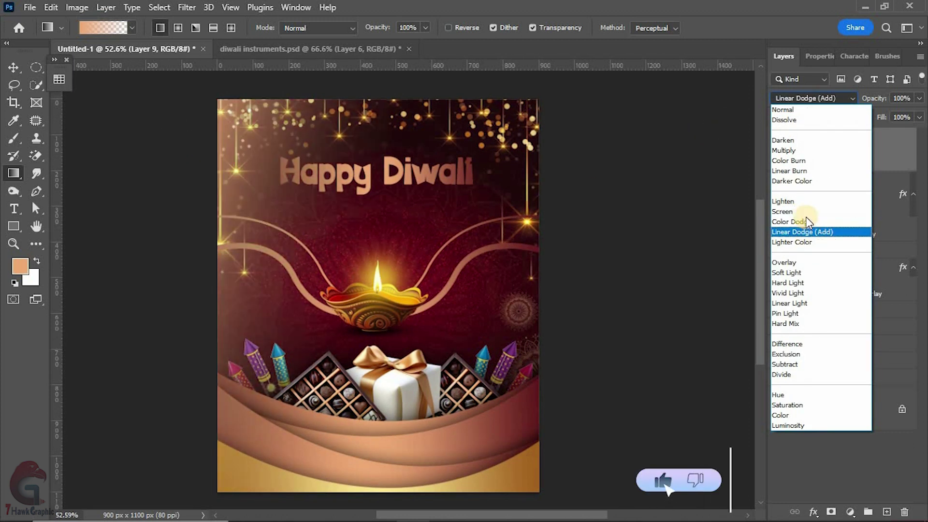
pyautogui.click(811, 265)
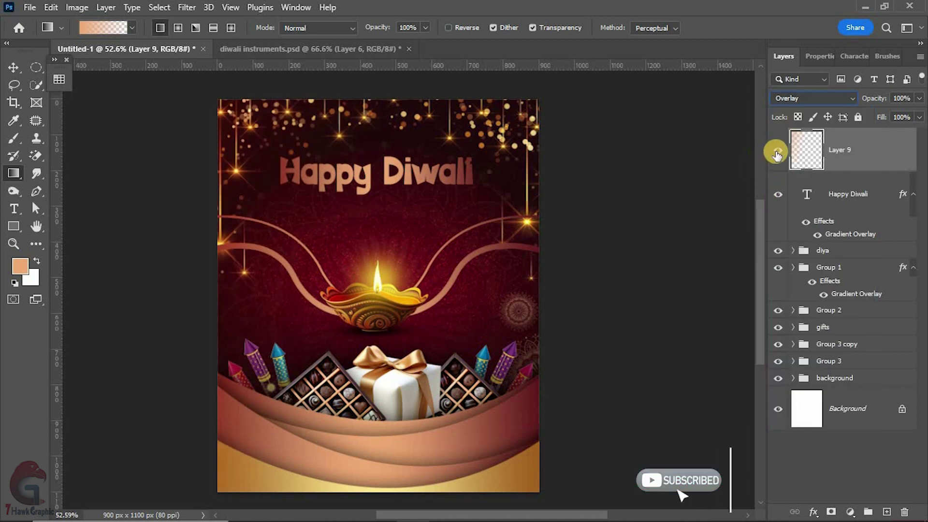
pyautogui.click(12, 71)
pyautogui.moveTo(425, 295); pyautogui.dragTo(463, 295)
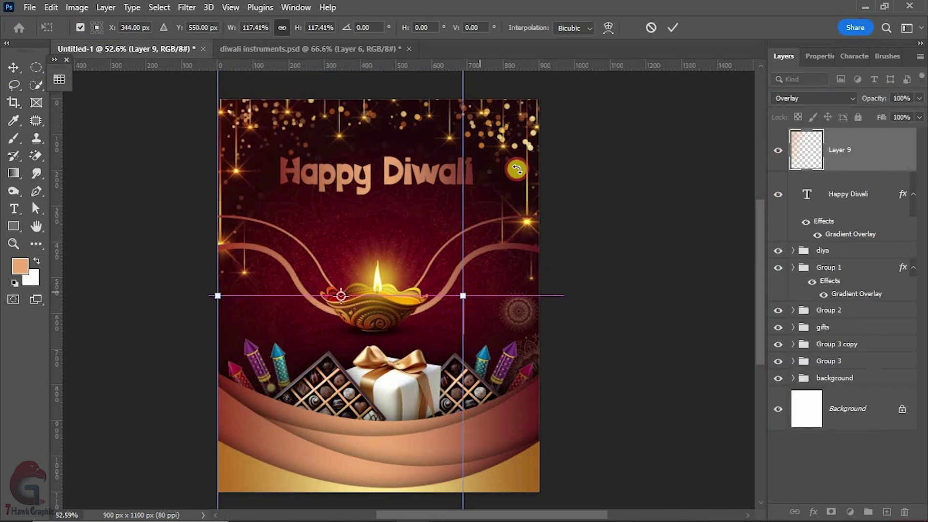
pyautogui.click(651, 112)
# Draw a second peach gradient on Layer 10, set it to Overlay, and rotate it.
pyautogui.click(837, 160)
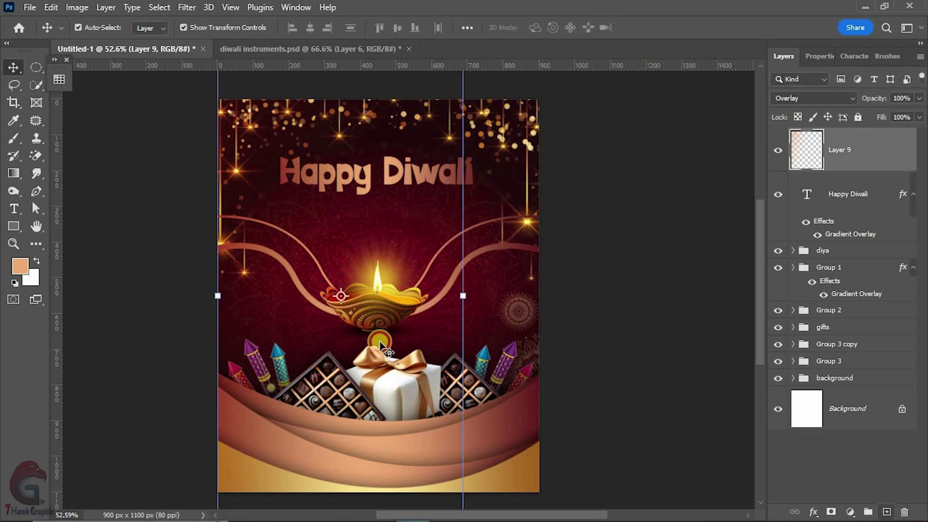
pyautogui.click(886, 511)
pyautogui.click(14, 173)
pyautogui.moveTo(529, 114); pyautogui.dragTo(354, 174)
pyautogui.click(813, 98)
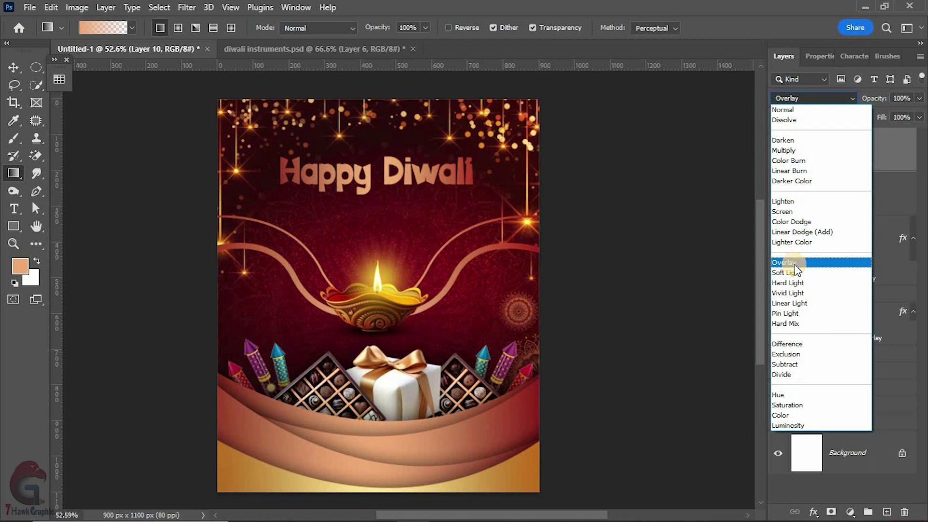
pyautogui.click(795, 262)
pyautogui.click(13, 67)
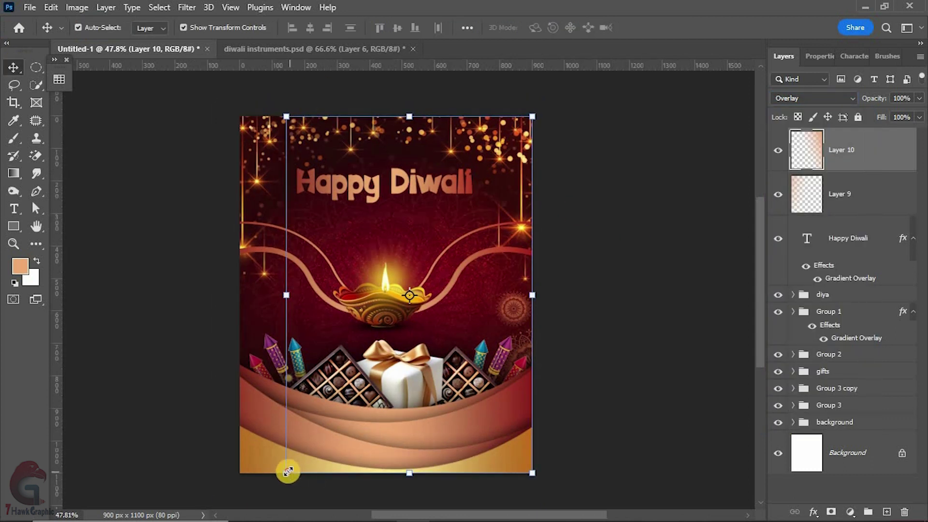
pyautogui.moveTo(590, 289); pyautogui.dragTo(534, 253)
pyautogui.press('Escape')
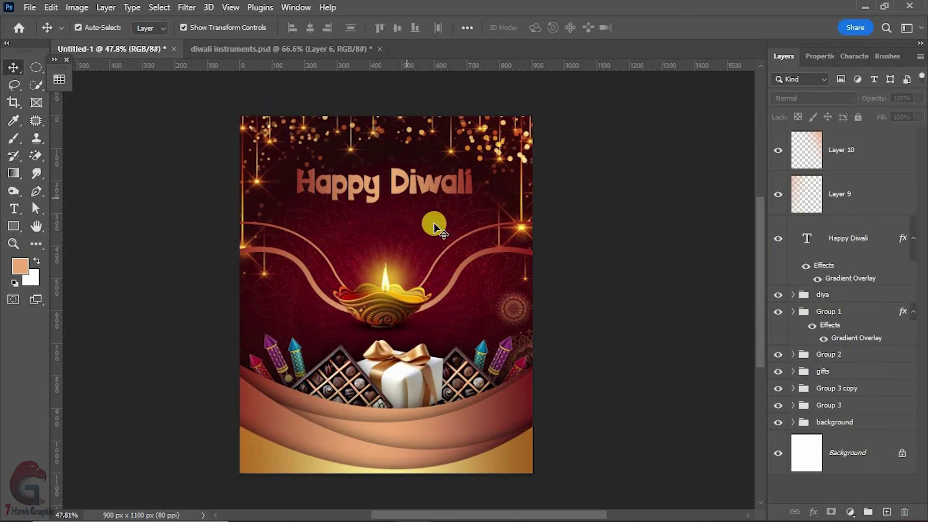
pyautogui.scroll(3, 472, 222)
pyautogui.click(378, 271)
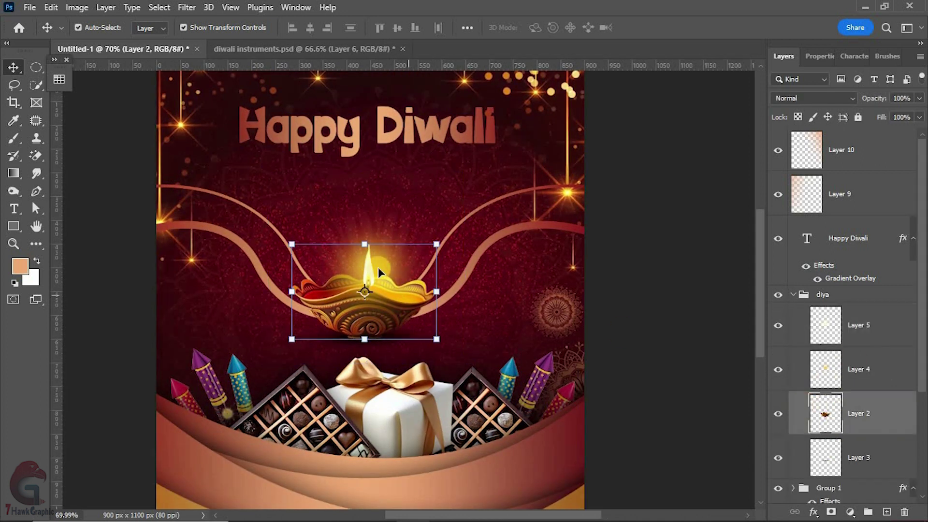
# Add a Curves adjustment lifting highlights and midtones on the diya, then toggle it to compare.
pyautogui.scroll(1, 378, 271)
pyautogui.click(850, 512)
pyautogui.click(834, 346)
pyautogui.moveTo(827, 212); pyautogui.dragTo(836, 188)
pyautogui.moveTo(875, 156); pyautogui.dragTo(882, 144)
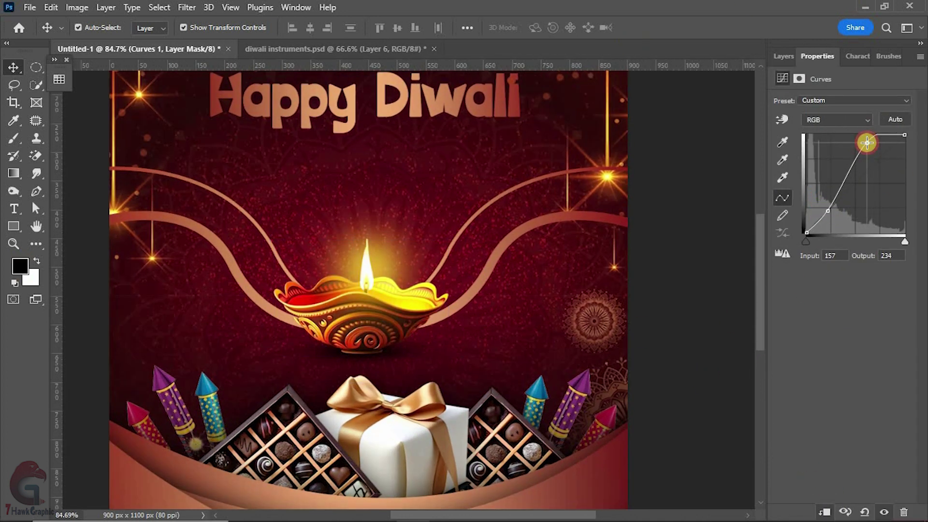
pyautogui.click(859, 183)
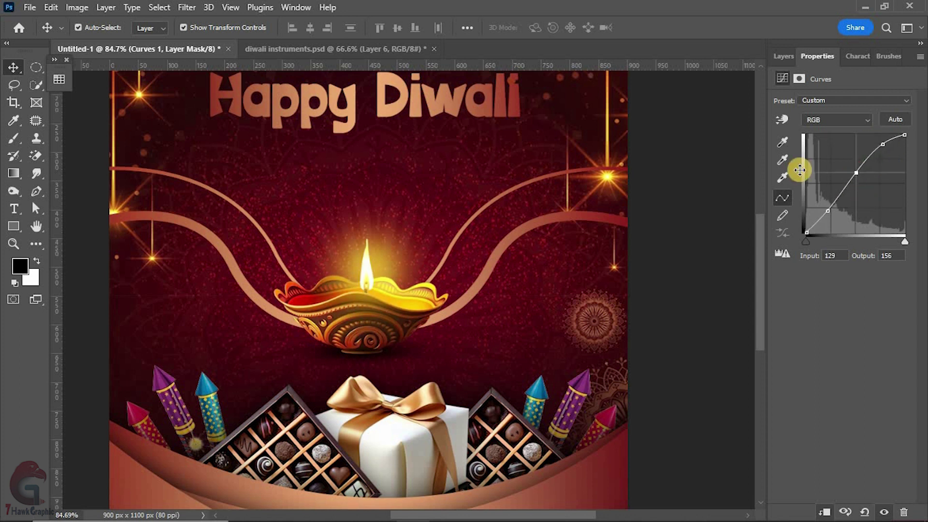
pyautogui.click(778, 409)
pyautogui.click(777, 408)
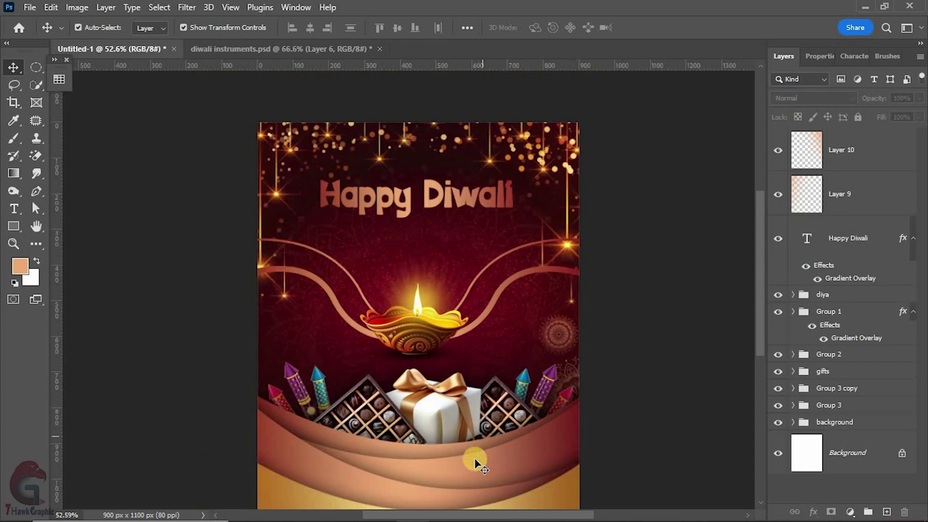
pyautogui.scroll(1, 475, 463)
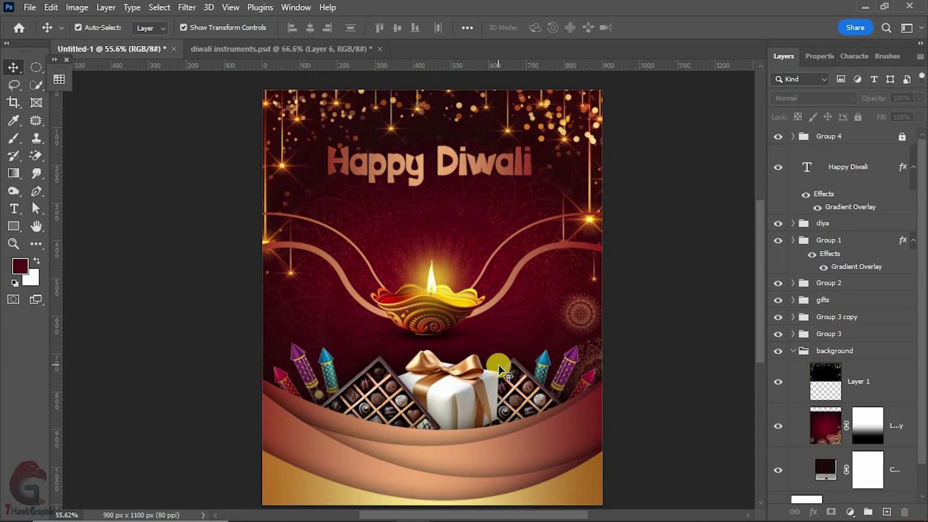
# Duplicate the diya group, move it to the top, and enlarge it in the bottom-left corner.
pyautogui.click(844, 224)
pyautogui.hotkey('ctrl', 'j')
pyautogui.moveTo(846, 223); pyautogui.dragTo(839, 128)
pyautogui.moveTo(508, 197); pyautogui.dragTo(541, 159)
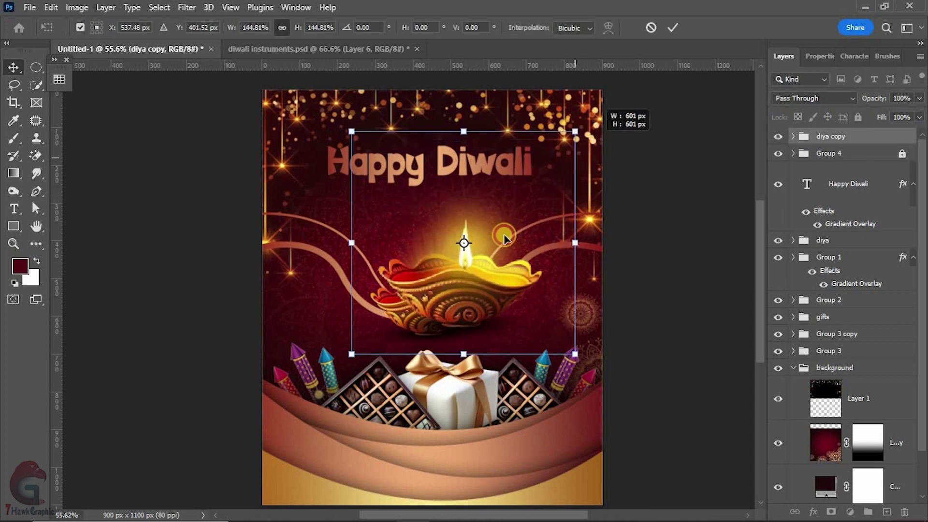
pyautogui.scroll(-2, 493, 239)
pyautogui.moveTo(458, 307); pyautogui.dragTo(354, 411)
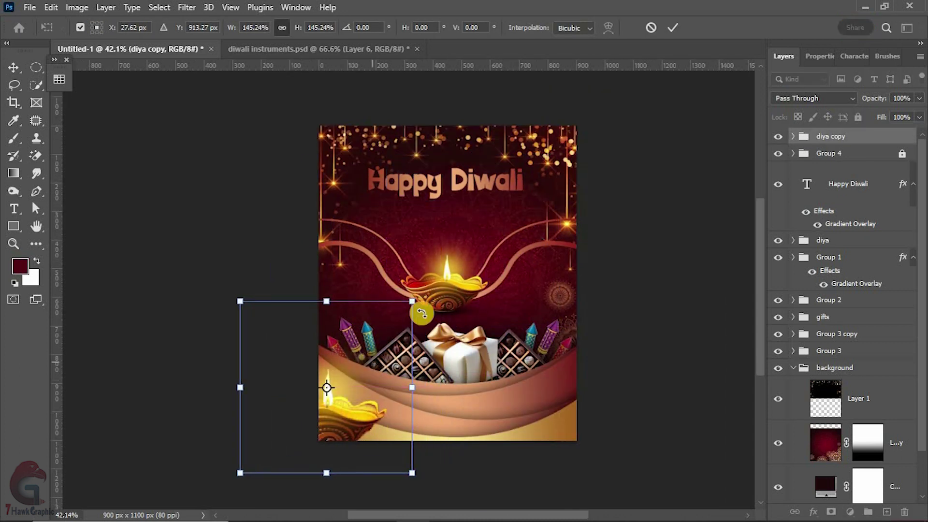
pyautogui.moveTo(413, 302); pyautogui.dragTo(417, 286)
pyautogui.moveTo(363, 404); pyautogui.dragTo(370, 405)
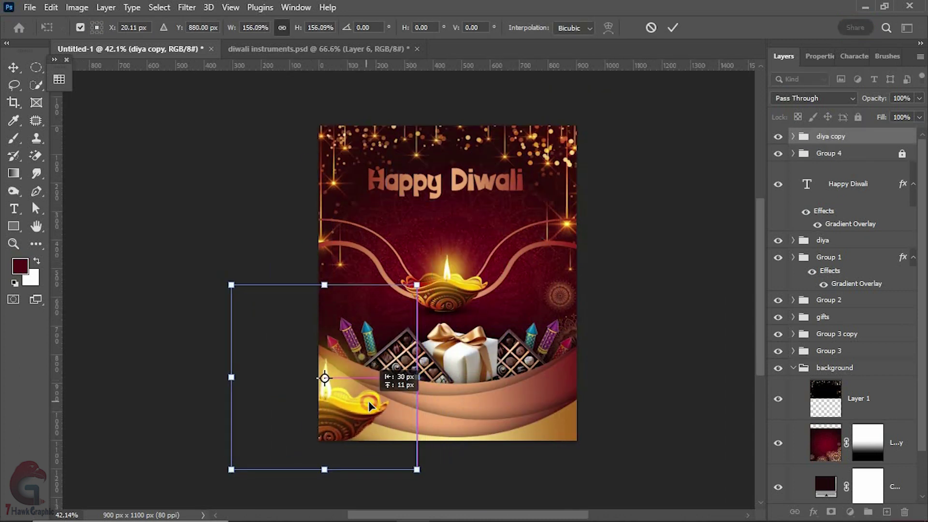
pyautogui.click(670, 30)
# Convert the diya copy to a smart object and apply Motion Blur (angle 8, 34 px).
pyautogui.scroll(3, 405, 417)
pyautogui.rightClick(858, 137)
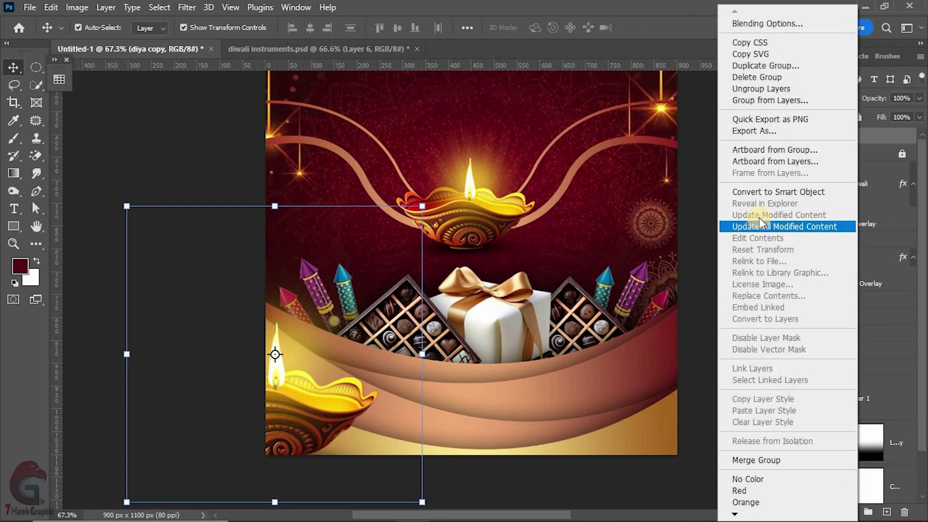
pyautogui.click(760, 226)
pyautogui.scroll(-1, 330, 431)
pyautogui.scroll(-1, 329, 431)
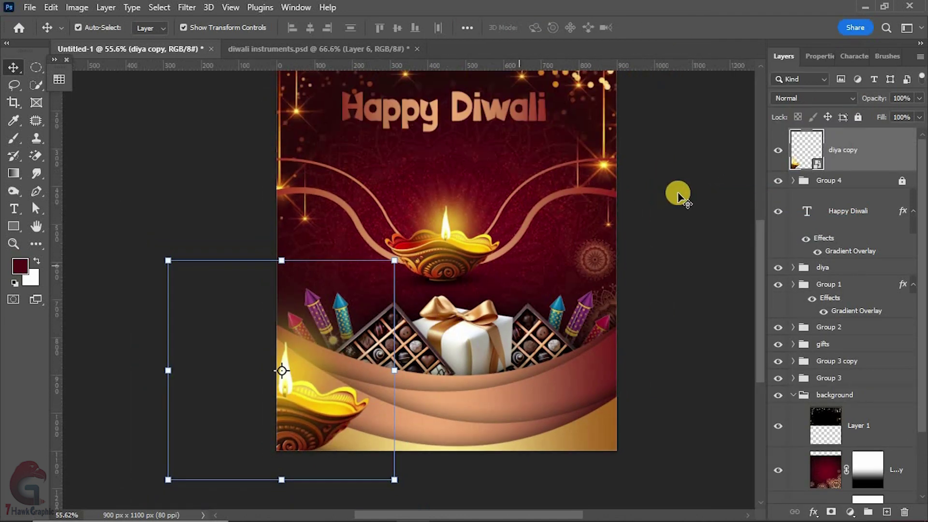
pyautogui.click(188, 7)
pyautogui.moveTo(217, 180)
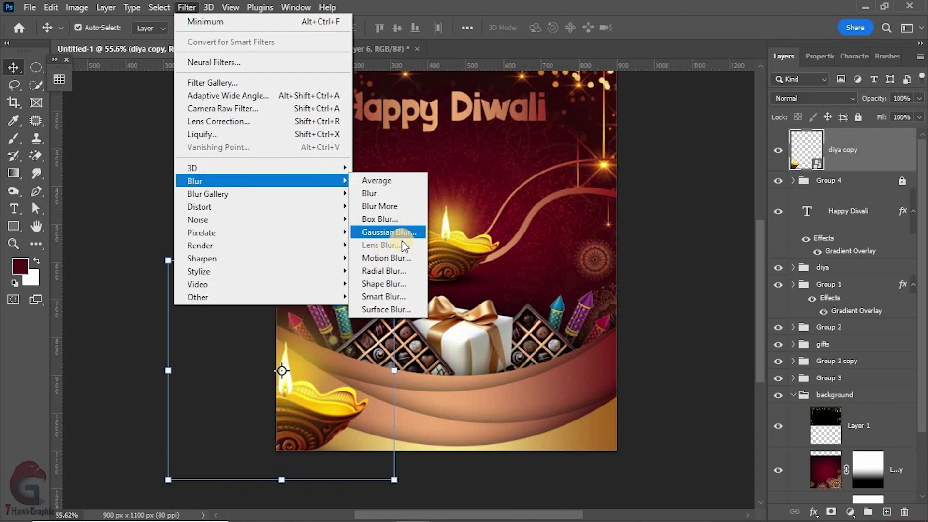
pyautogui.click(394, 257)
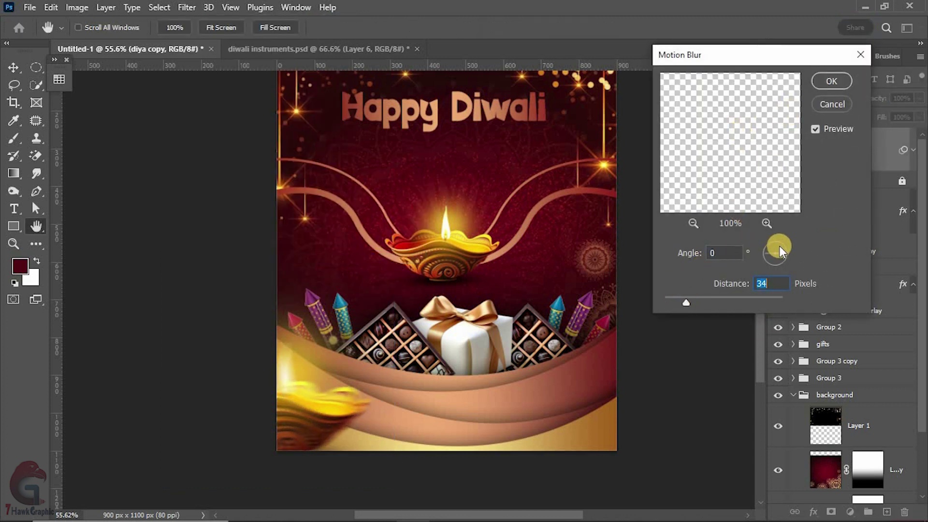
pyautogui.moveTo(780, 245); pyautogui.dragTo(783, 250)
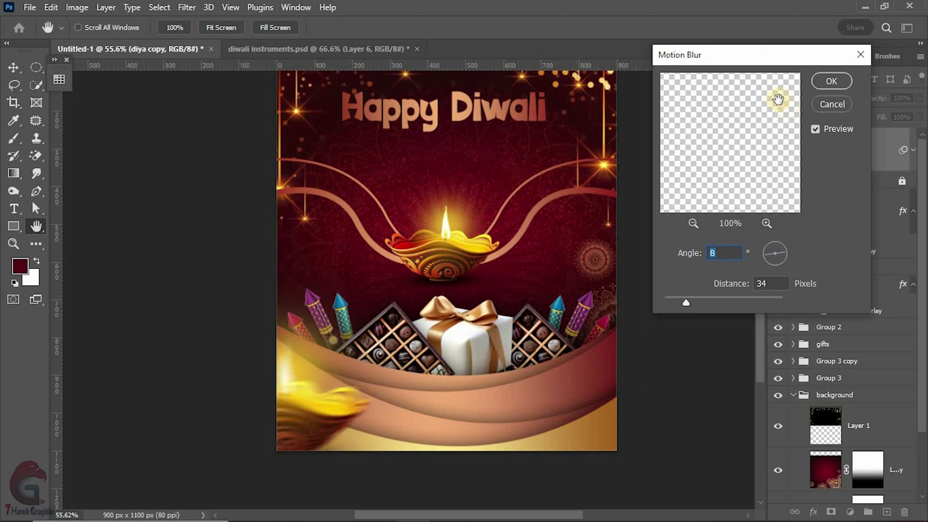
pyautogui.click(846, 81)
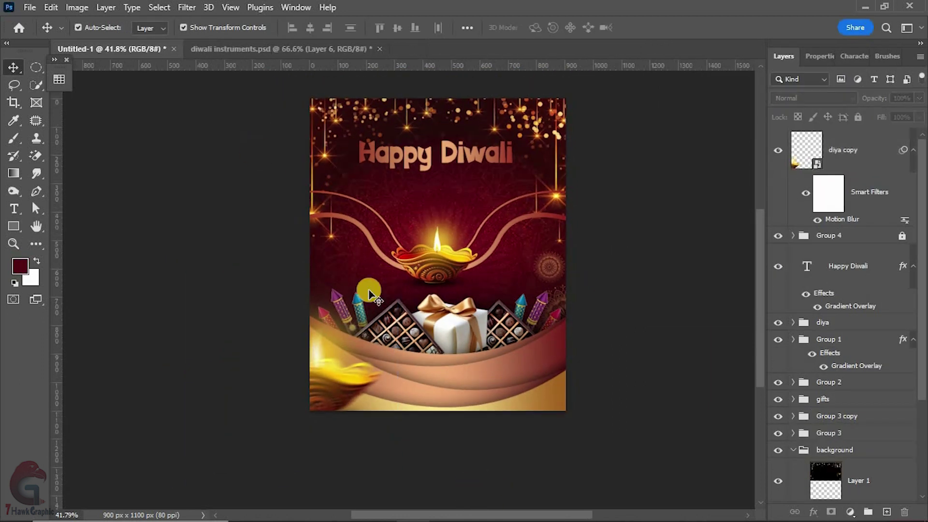
# Apply a Gaussian Blur of radius 2.1 to the left corner diya.
pyautogui.click(333, 383)
pyautogui.click(187, 7)
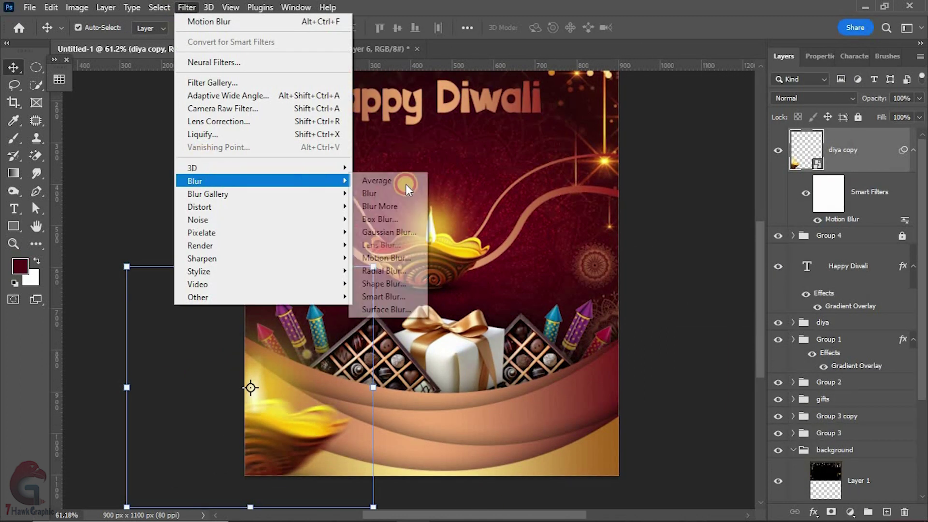
pyautogui.click(388, 232)
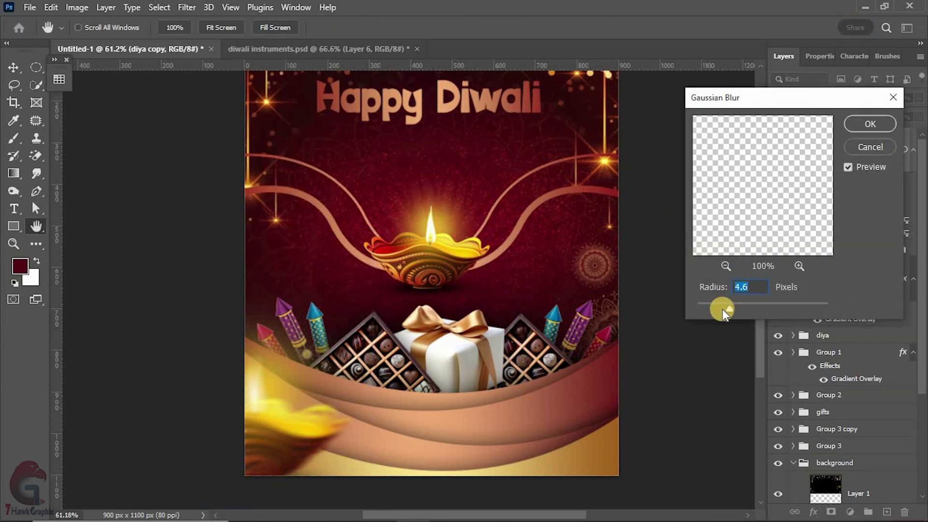
pyautogui.moveTo(709, 309); pyautogui.dragTo(710, 303)
pyautogui.press('Return')
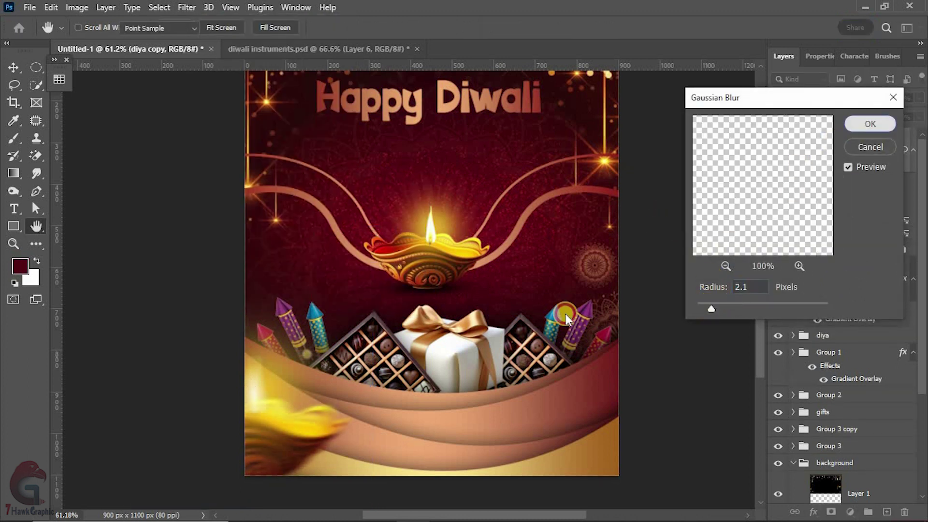
# Copy the blurred diya to the bottom-right corner and flip it horizontally.
pyautogui.moveTo(409, 420); pyautogui.dragTo(677, 420)
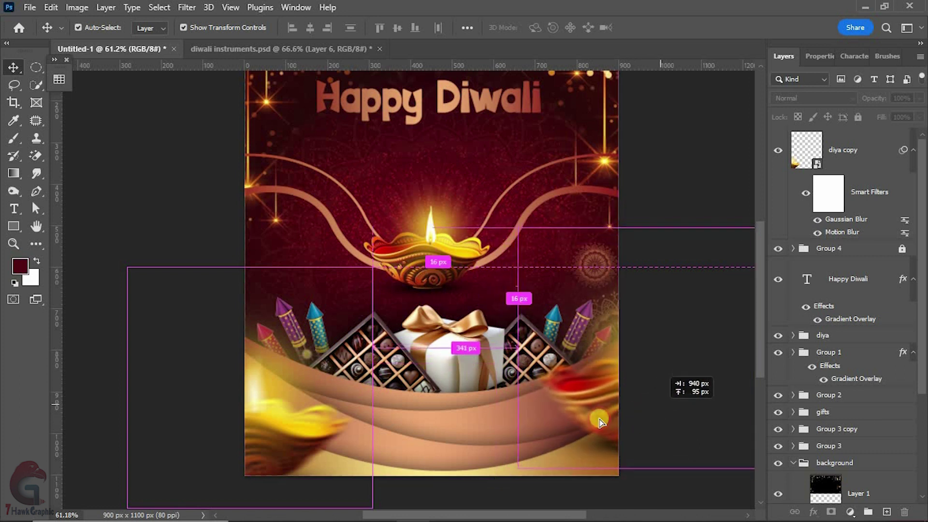
pyautogui.moveTo(678, 262); pyautogui.dragTo(700, 482)
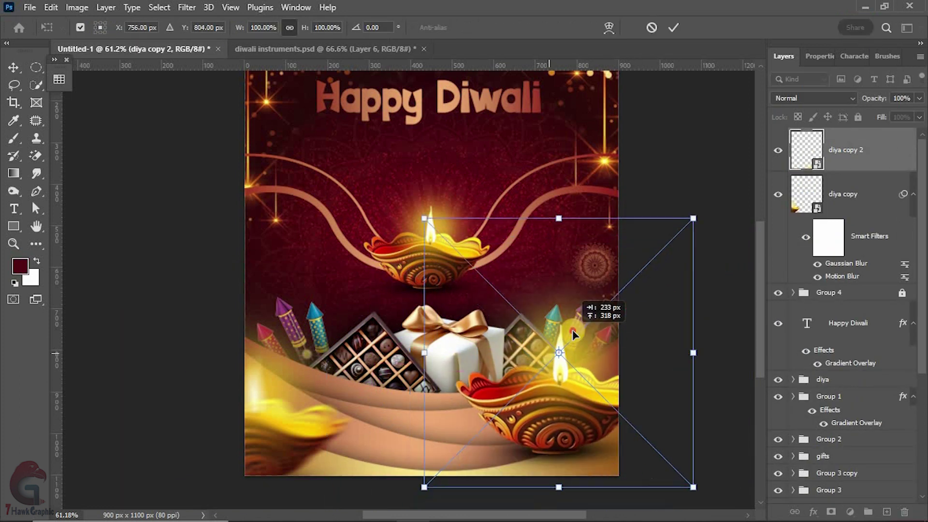
pyautogui.rightClick(563, 399)
pyautogui.click(599, 381)
pyautogui.moveTo(604, 392); pyautogui.dragTo(650, 392)
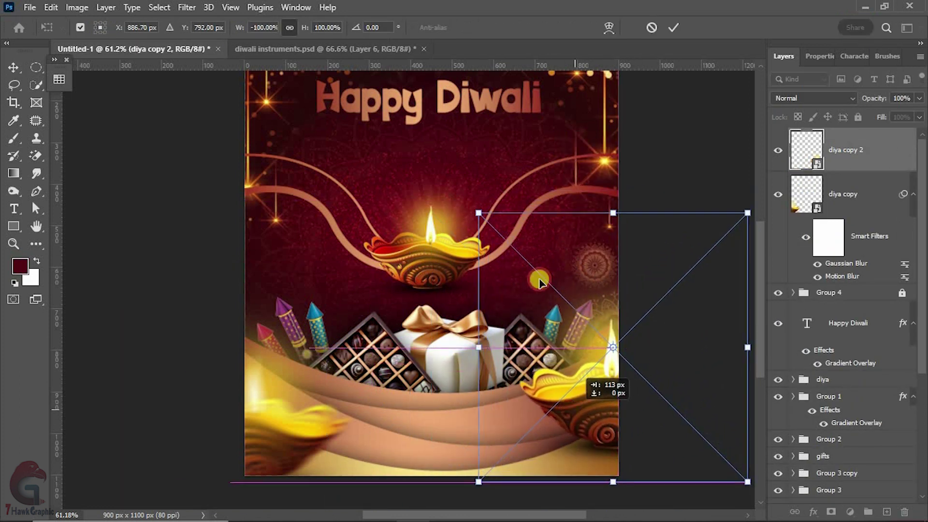
pyautogui.press('Return')
pyautogui.hotkey('ctrl', '0')
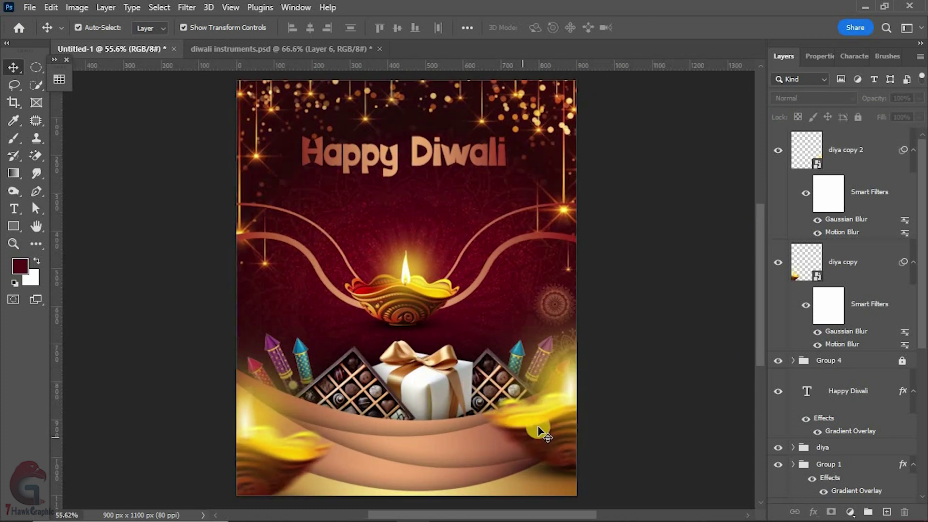
# Raise the right diya's Gaussian Blur to 4.8 and lower it into the corner.
pyautogui.click(538, 426)
pyautogui.doubleClick(831, 219)
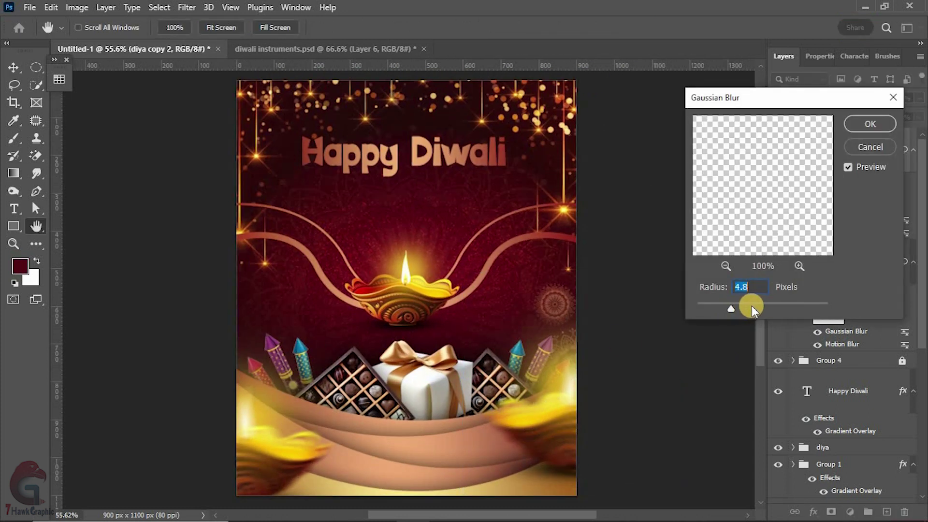
pyautogui.click(869, 123)
pyautogui.moveTo(558, 415)
pyautogui.mouseDown()
pyautogui.moveTo(559, 437)
pyautogui.moveTo(555, 425)
pyautogui.mouseUp()
pyautogui.scroll(1, 488, 410)
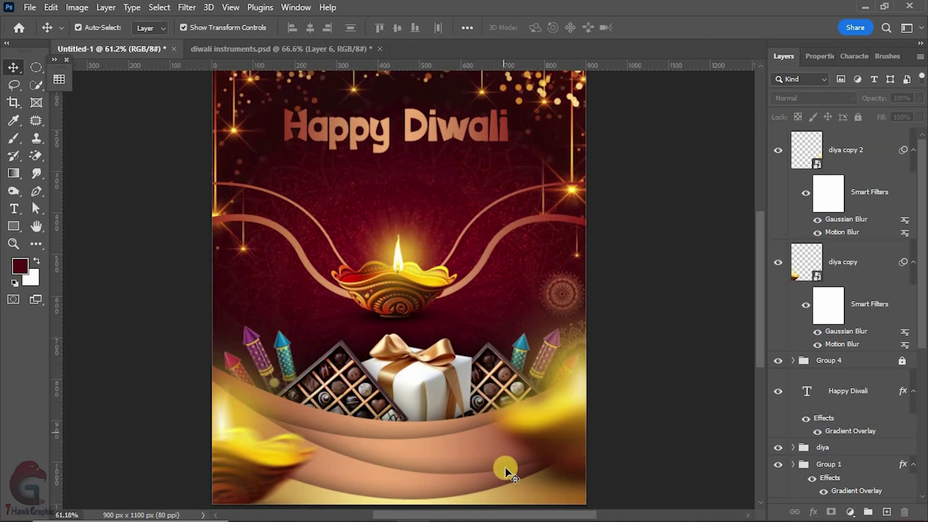
pyautogui.scroll(-2, 505, 471)
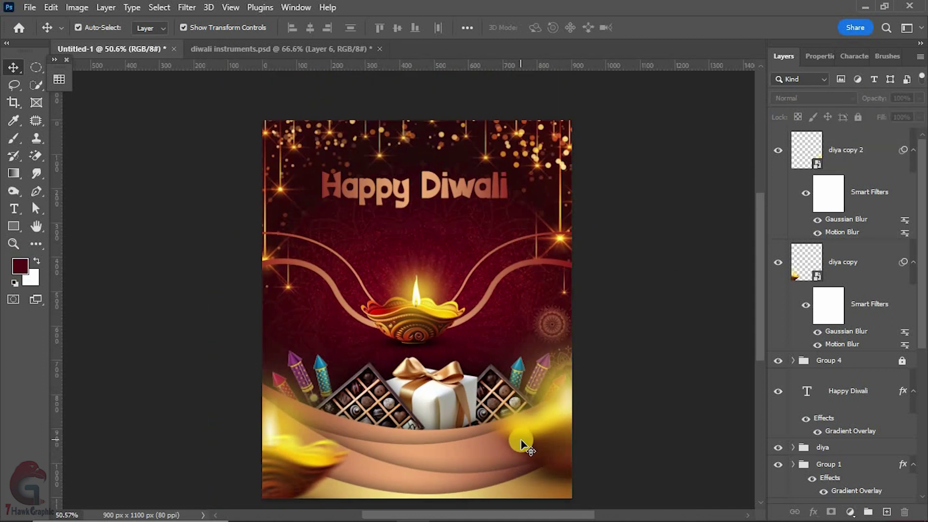
pyautogui.click(865, 150)
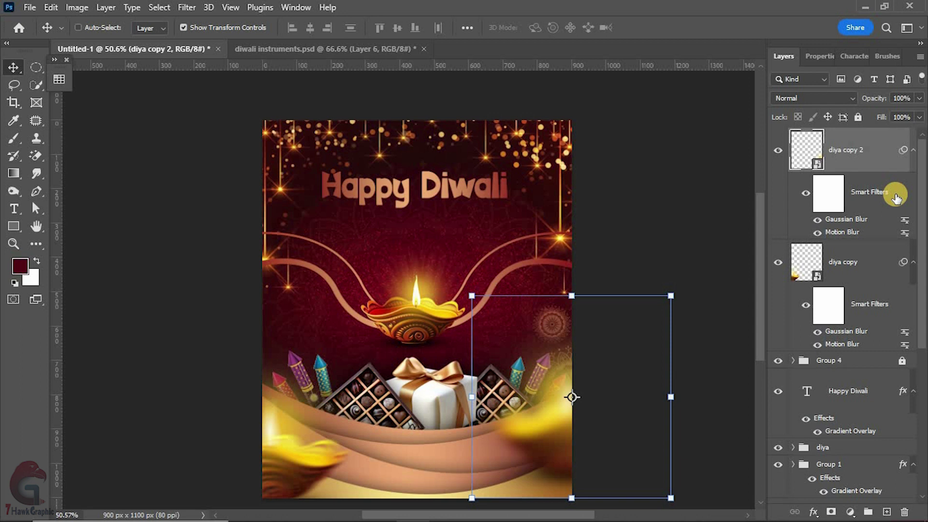
# Stamp all visible layers into a new merged Layer 11 with Ctrl+Alt+Shift+E.
pyautogui.hotkey('ctrl', 'alt', 'shift', 'e')
pyautogui.scroll(2, 414, 439)
pyautogui.scroll(-1, 538, 398)
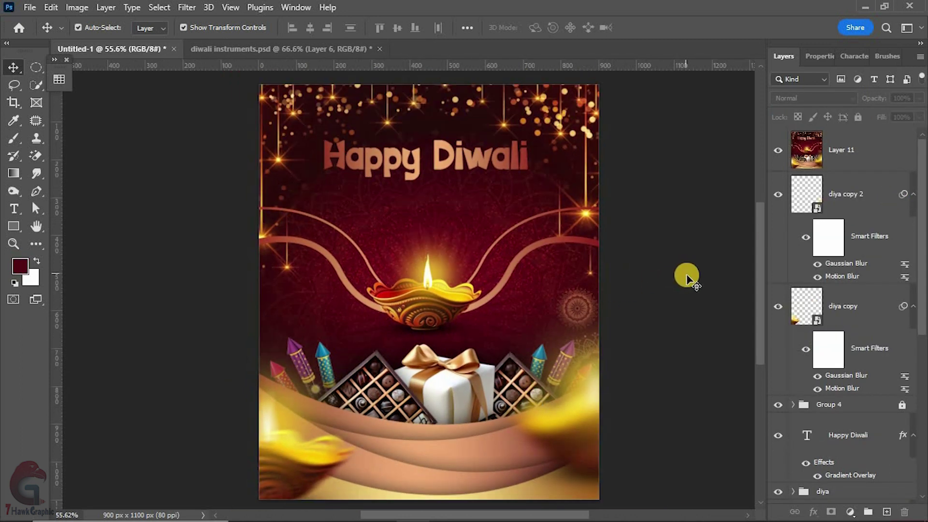